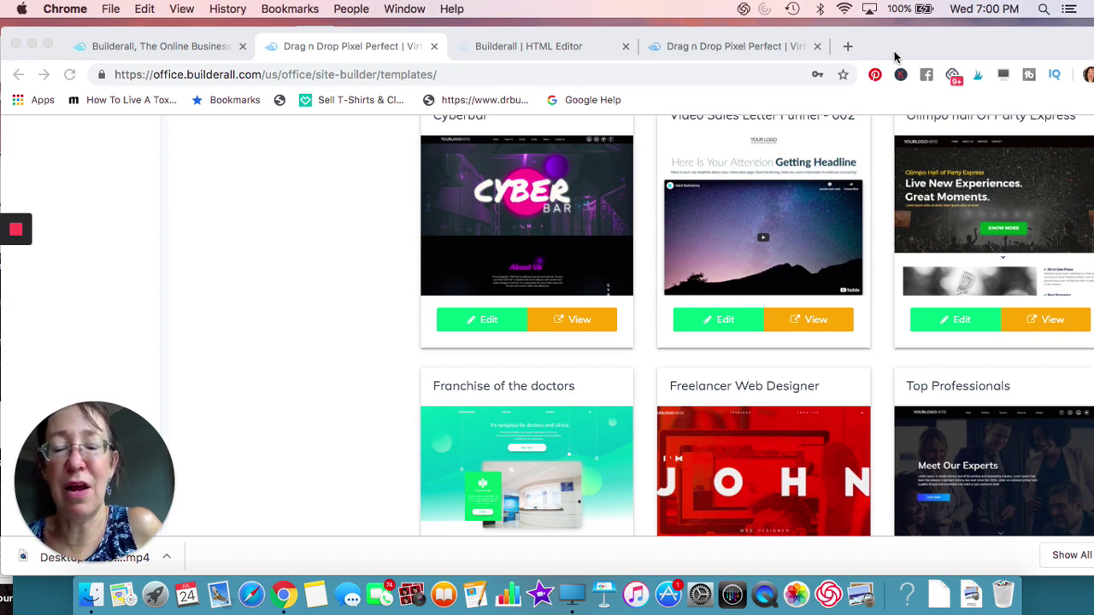
Step: In the open HTML Editor page, move the "Live New Experiences. Great Moments." headline rightward and raise the yellow "Olimpo Hall of Party Express" title
click(894, 57)
drag(911, 54, 904, 54)
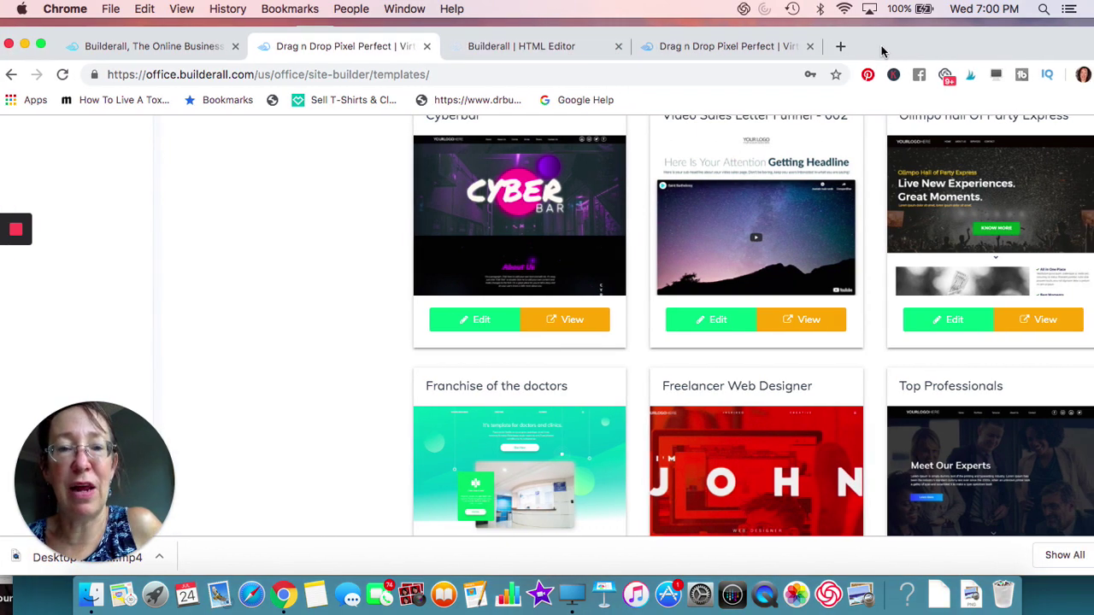
click(535, 49)
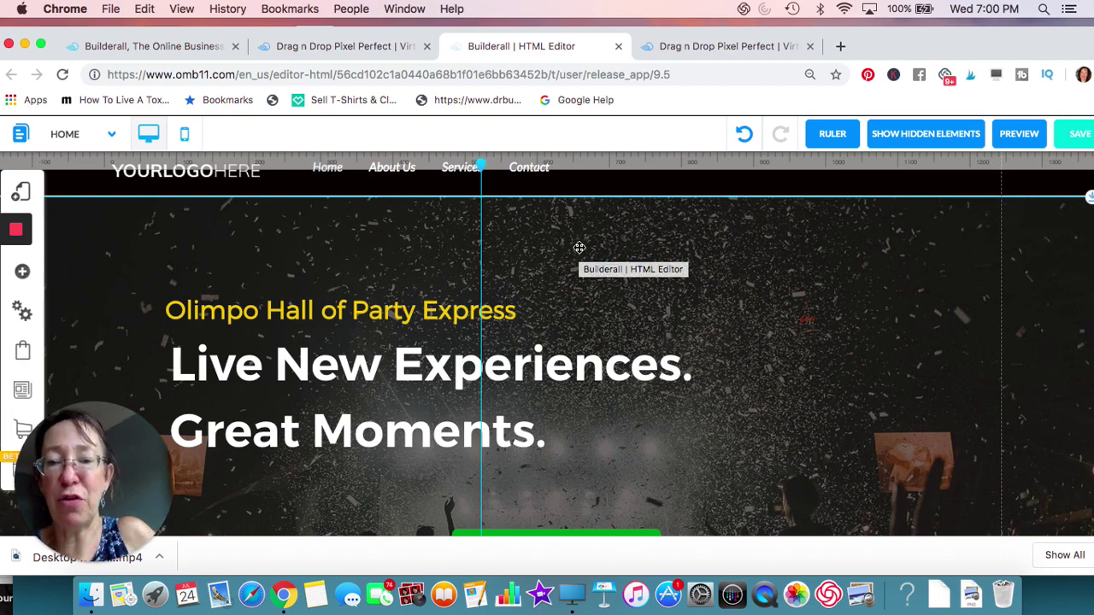
scroll(579, 247, down, 2)
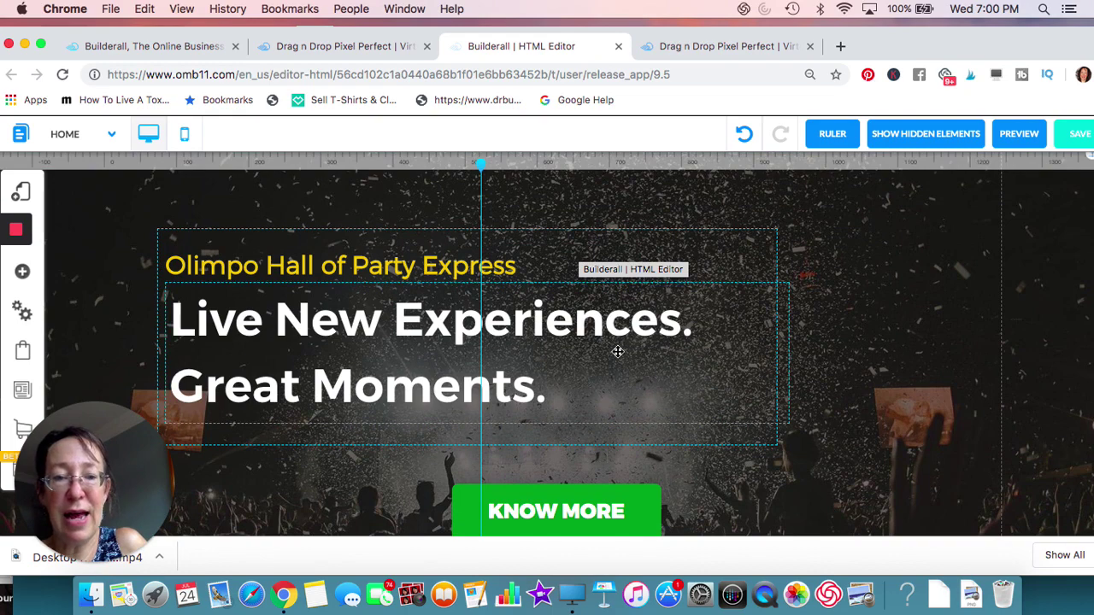
drag(627, 351, 992, 329)
drag(391, 276, 379, 227)
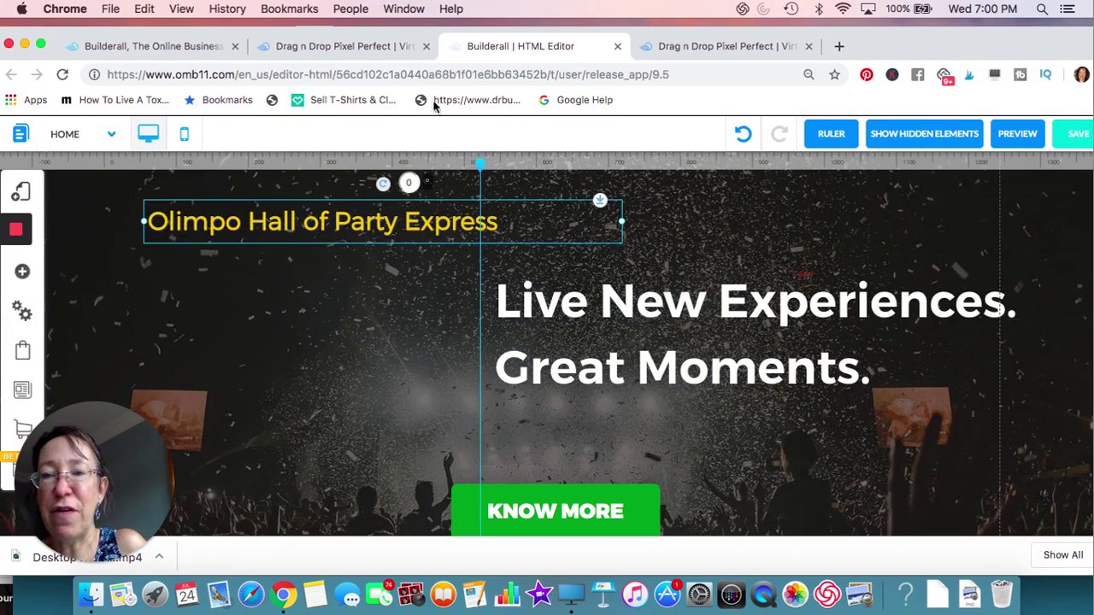
Step: Bring the editor's sidebar into full view and review the Default Group text styles in the font customization settings
drag(872, 46, 915, 51)
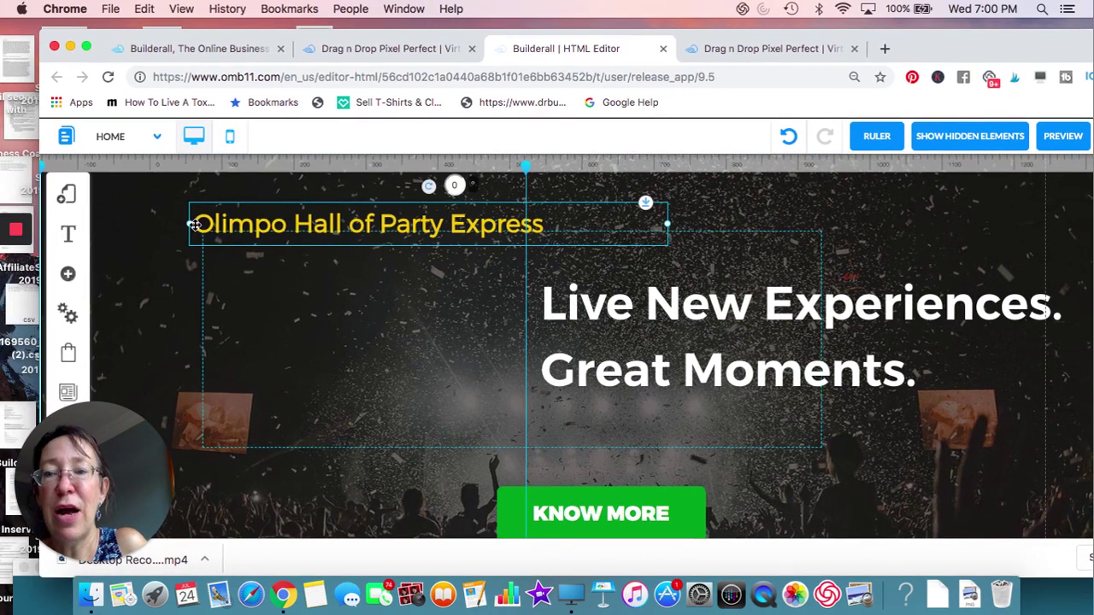
click(68, 234)
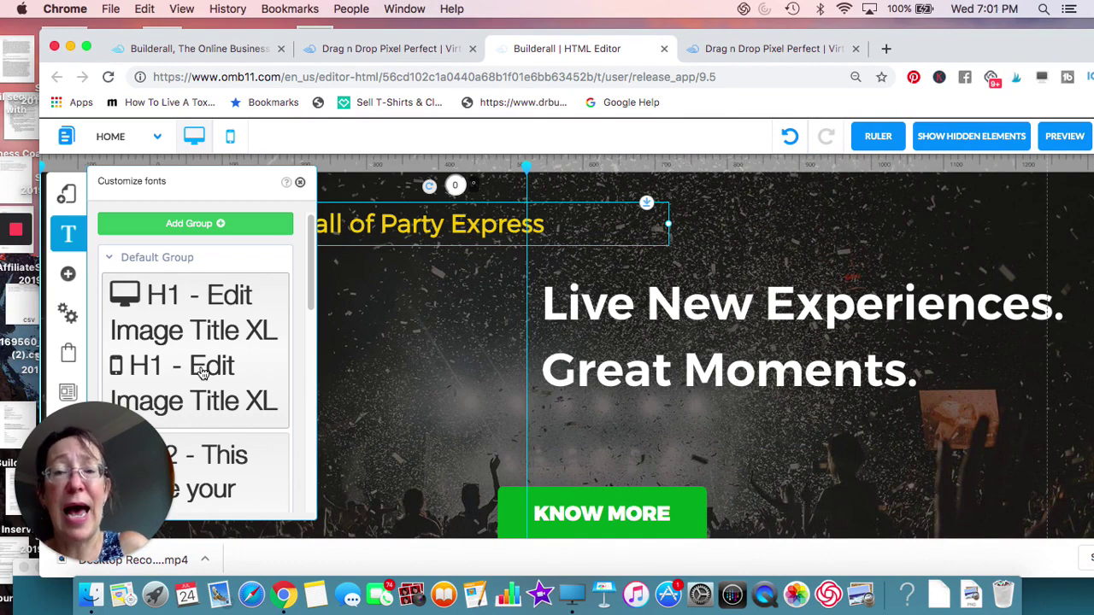
scroll(203, 374, down, 5)
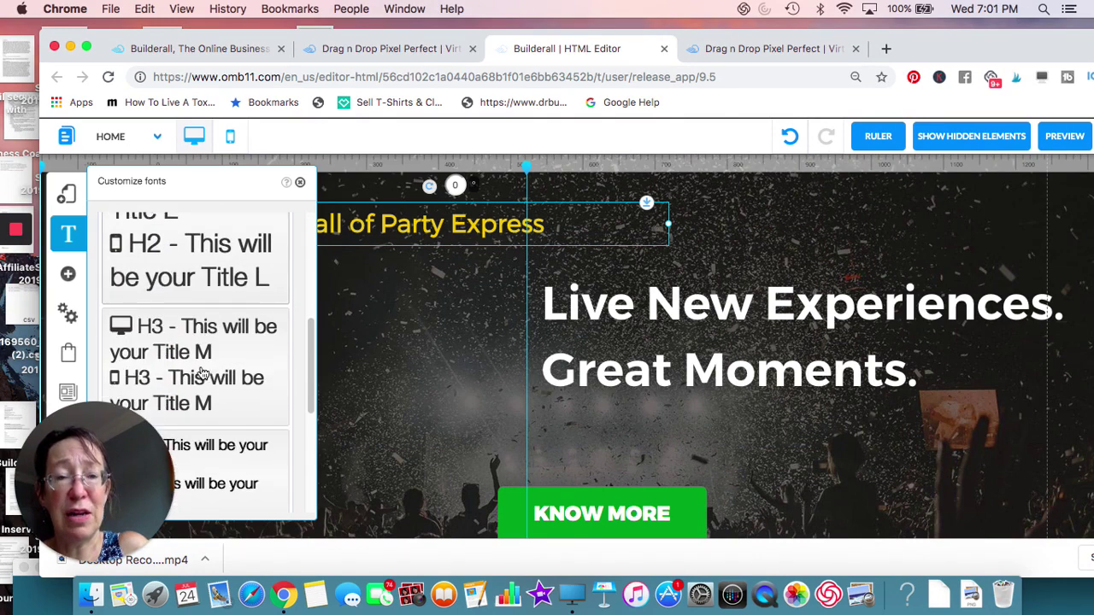
scroll(203, 373, up, 5)
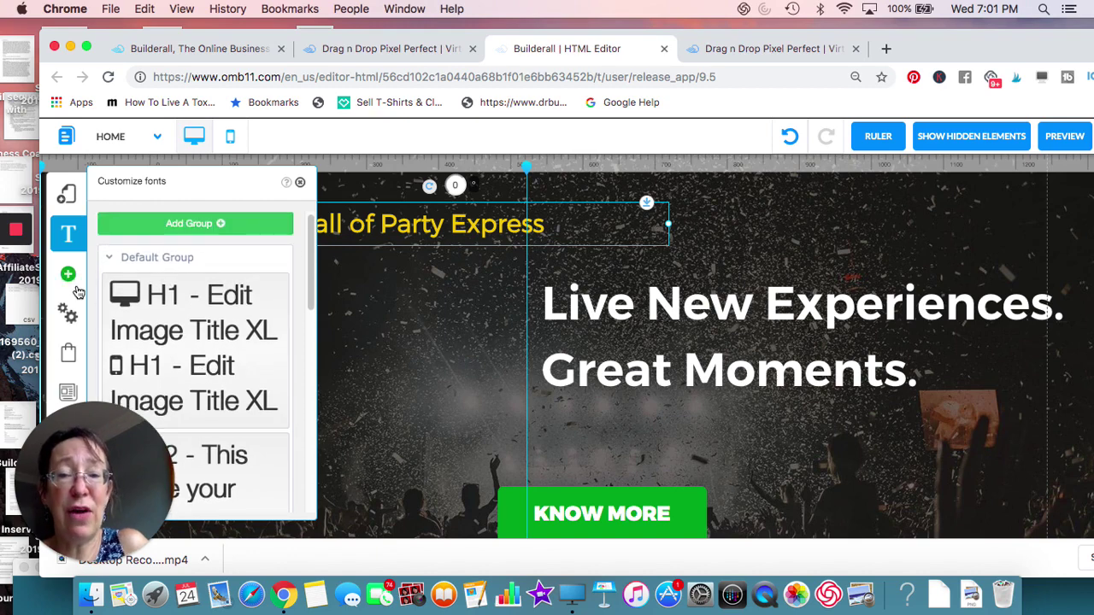
Step: Examine the H1 style's desktop font families, and close the font settings without changing the style
click(186, 336)
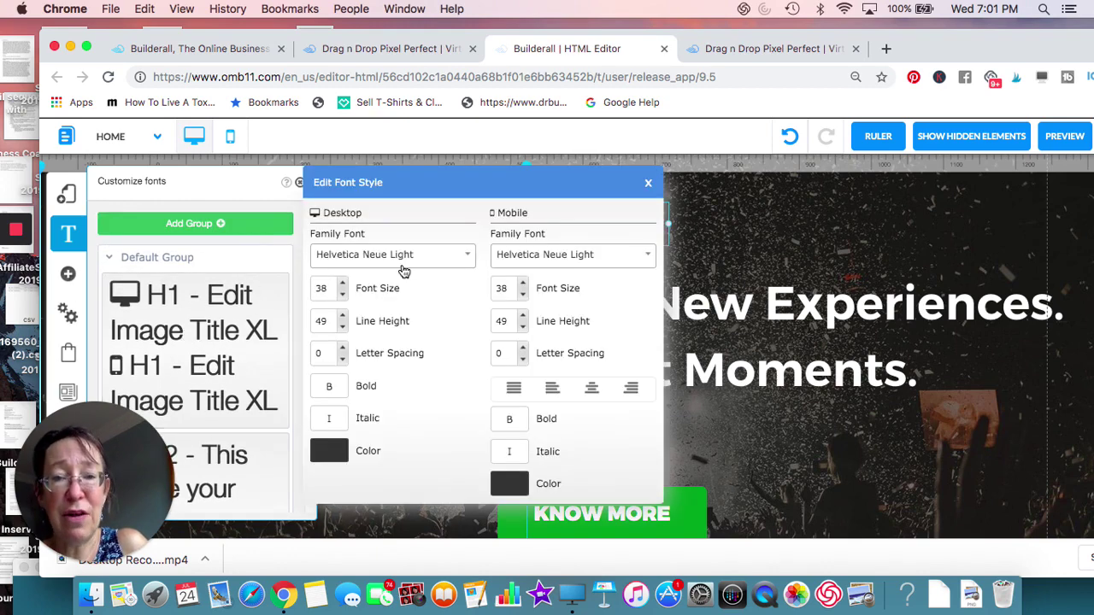
click(471, 257)
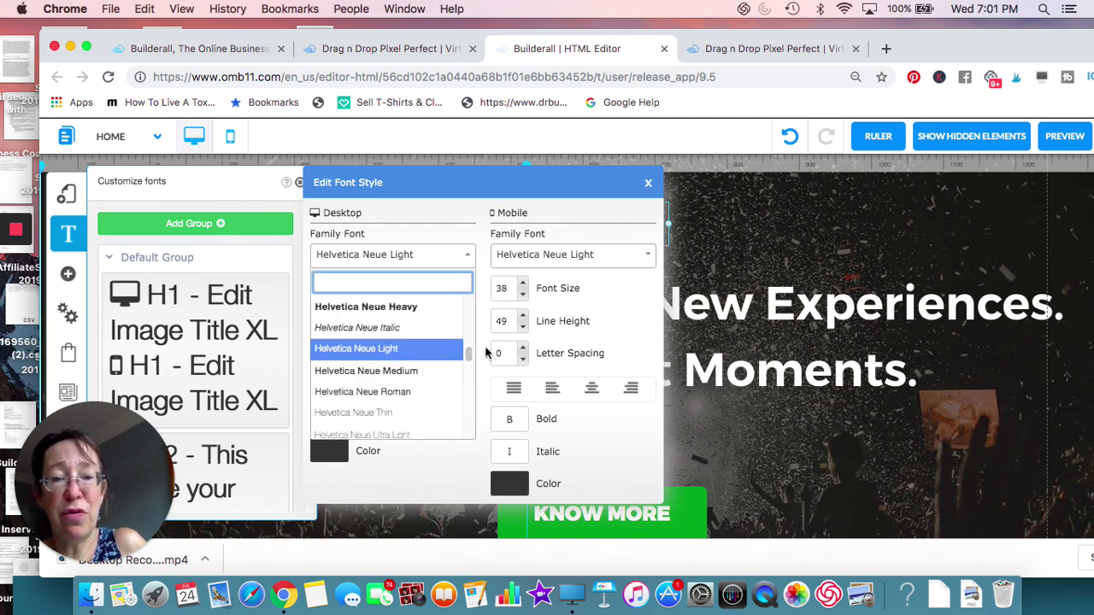
mouse_move(468, 359)
mouse_down()
mouse_move(471, 325)
mouse_move(470, 370)
mouse_up()
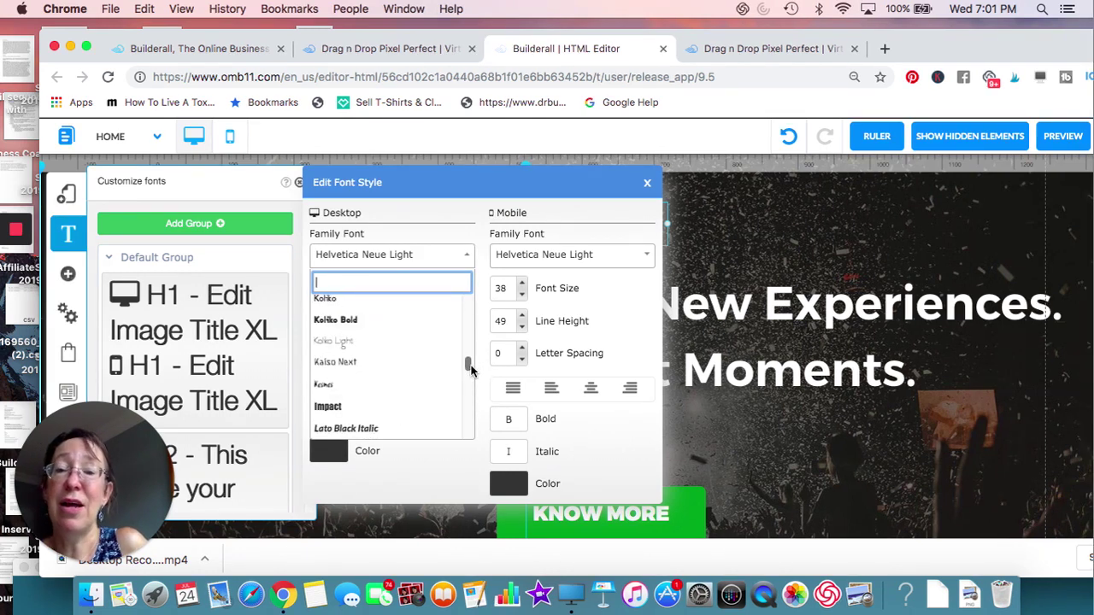
drag(471, 370, 476, 399)
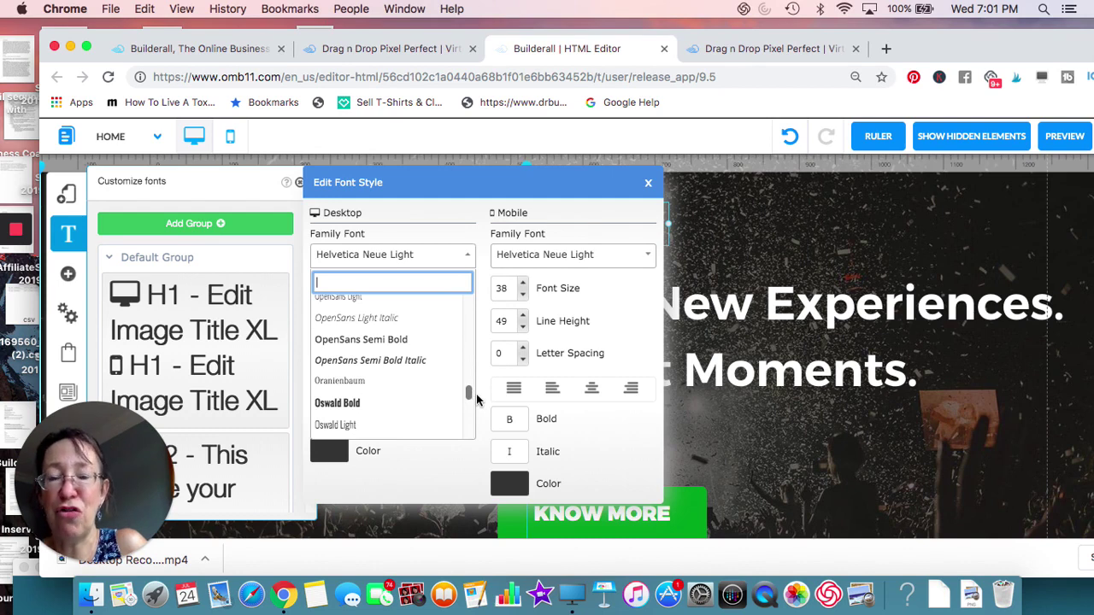
click(647, 186)
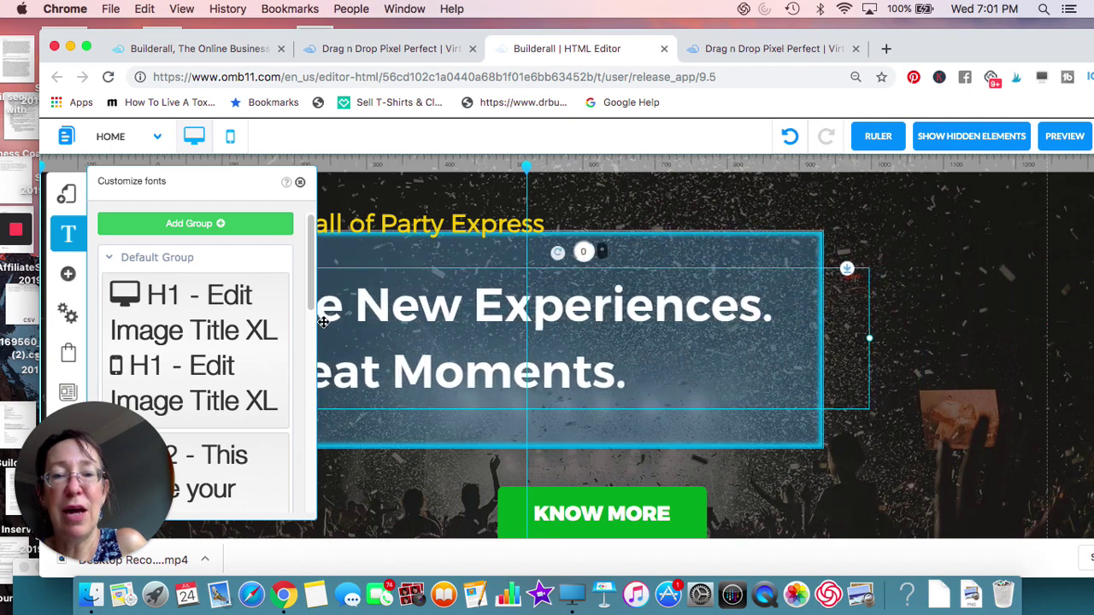
click(299, 182)
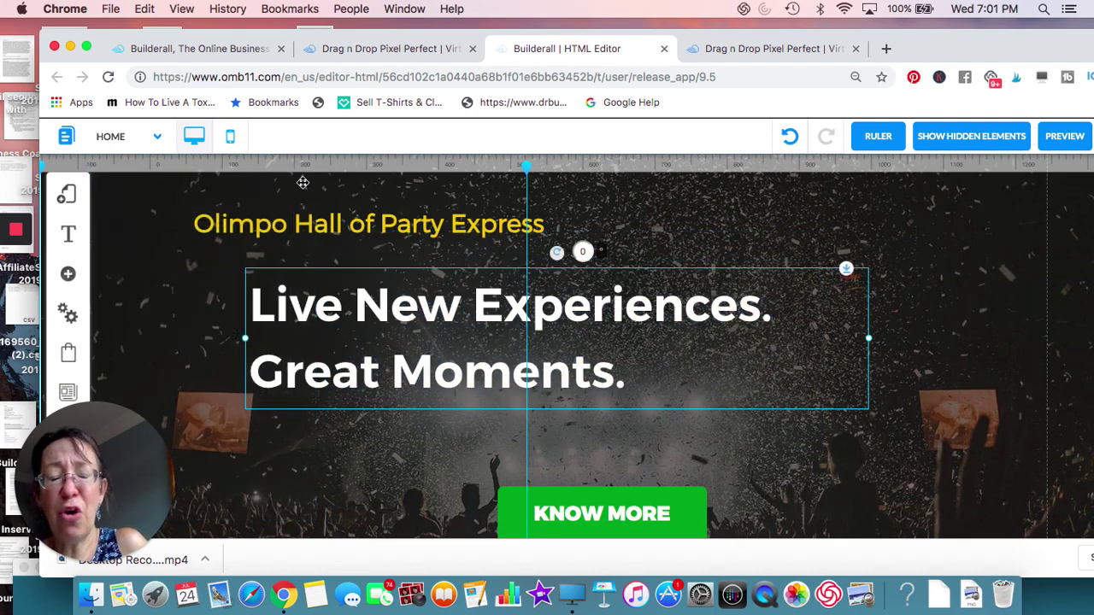
Step: Duplicate the yellow "Olimpo Hall of Party Express" title, place the copy below the headline, and delete that copy
drag(351, 223, 381, 229)
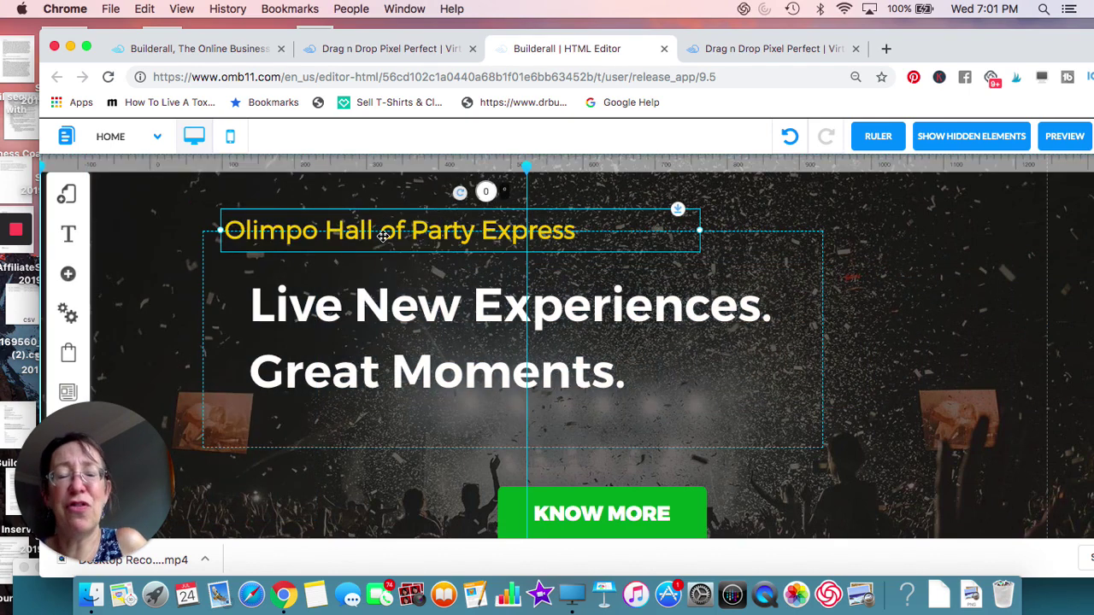
right_click(373, 234)
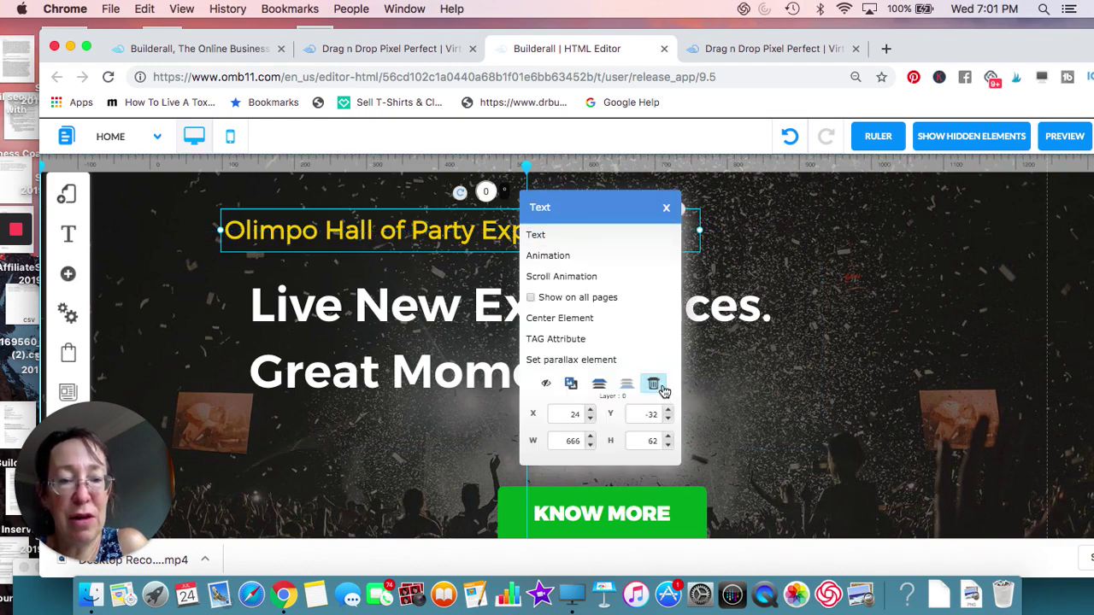
click(571, 384)
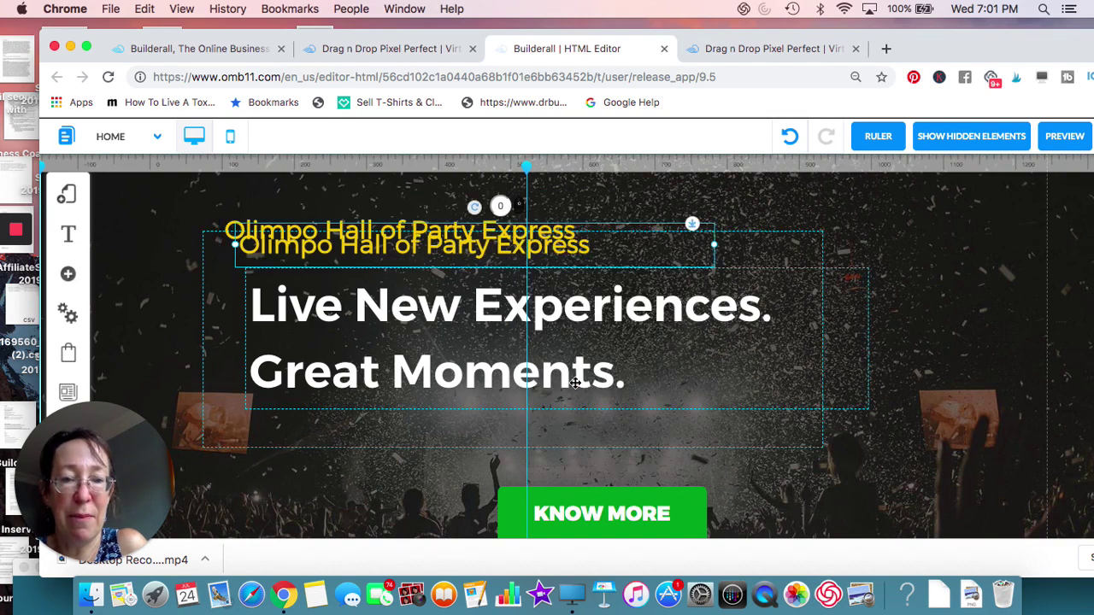
drag(392, 232, 408, 421)
click(352, 419)
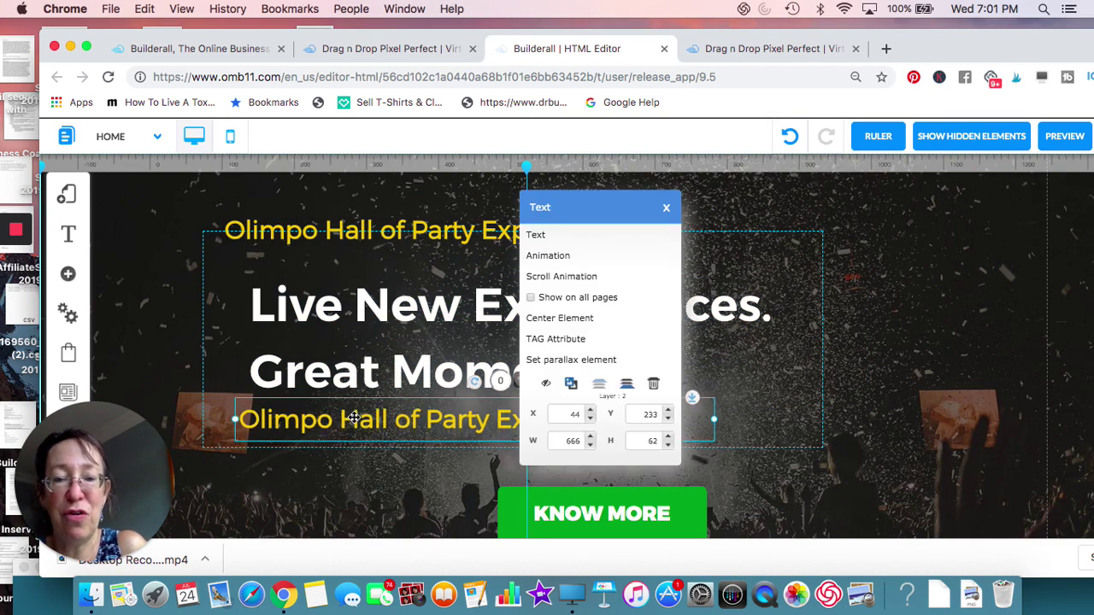
click(653, 389)
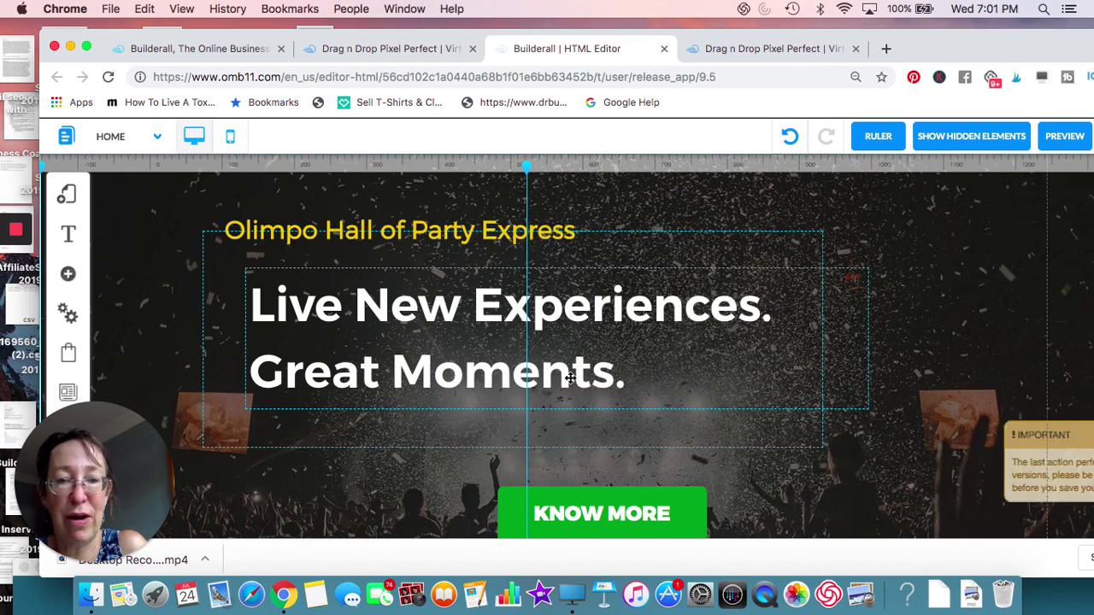
Step: Move the yellow "Olimpo Hall of Party Express" title down to sit just above the white headline
click(349, 231)
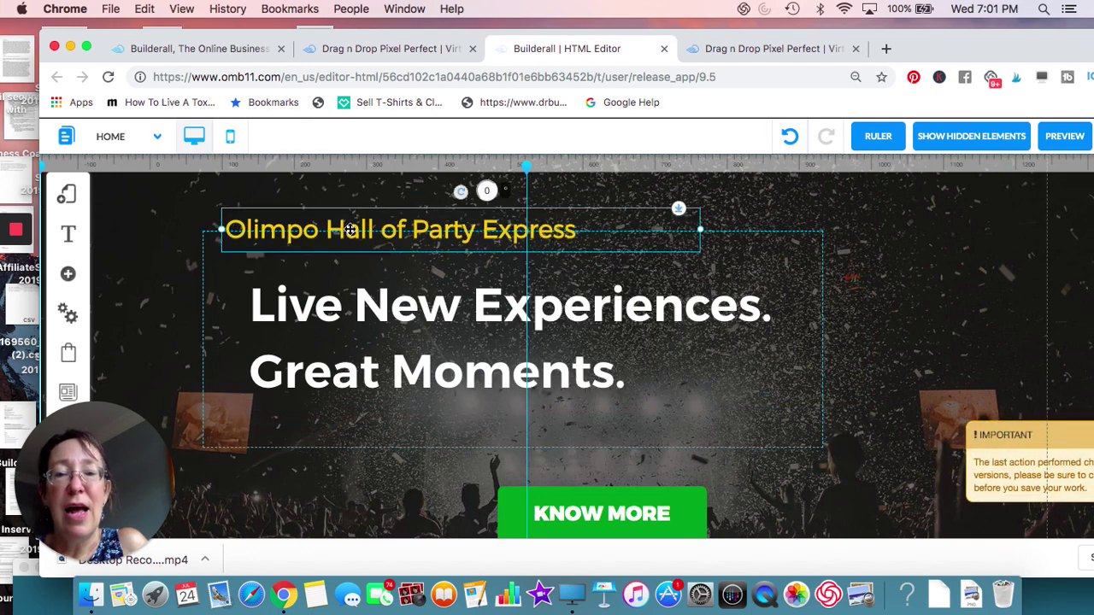
drag(350, 231, 356, 252)
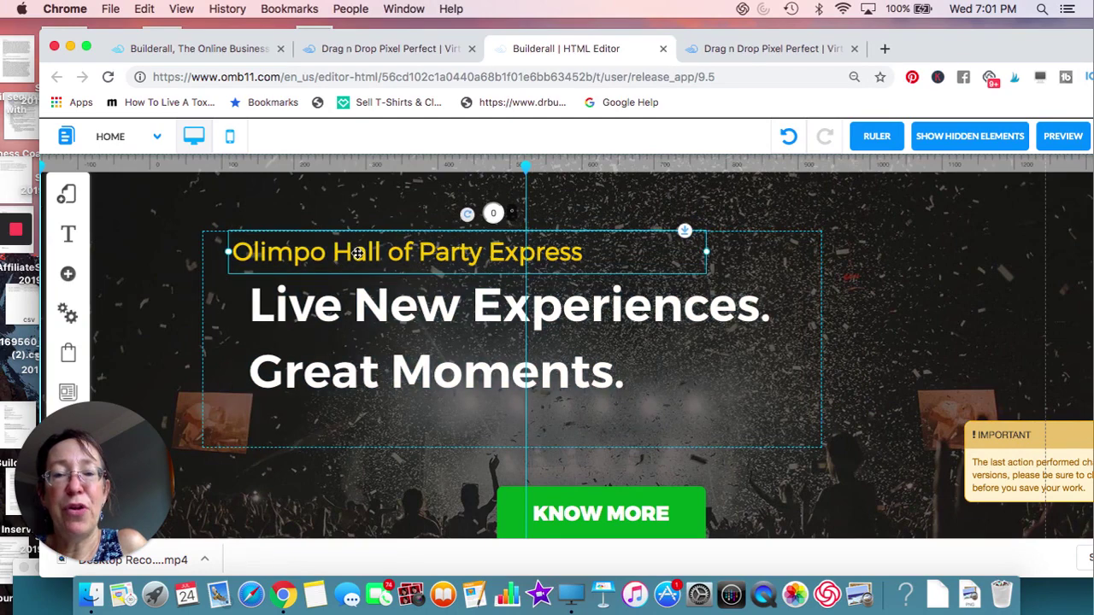
Step: Look through the yellow title's text formatting and animation settings, leaving the animation unchanged
click(356, 252)
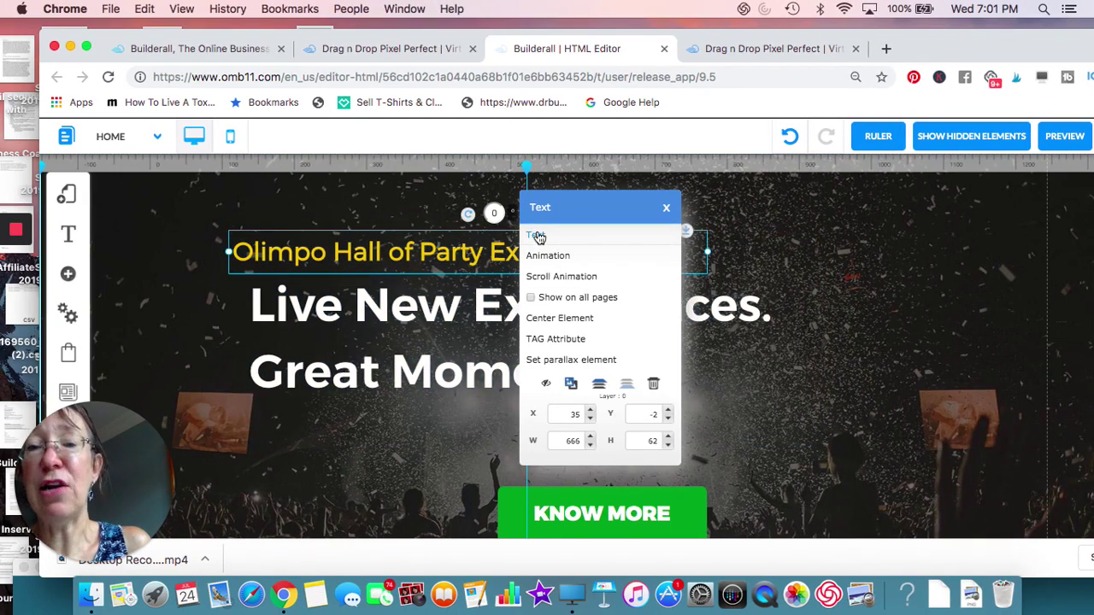
click(537, 236)
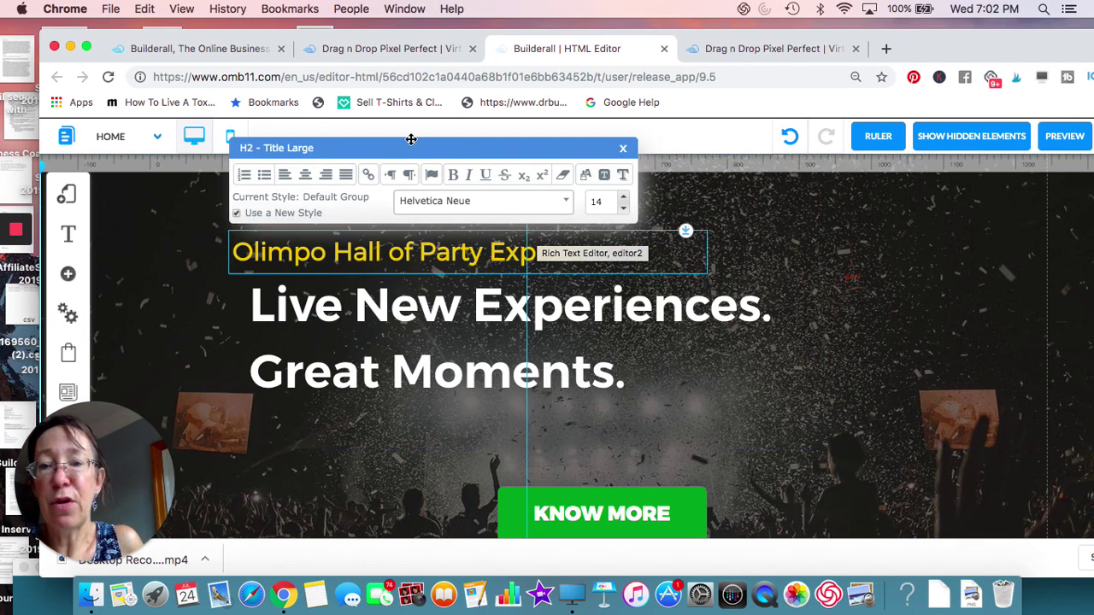
click(238, 229)
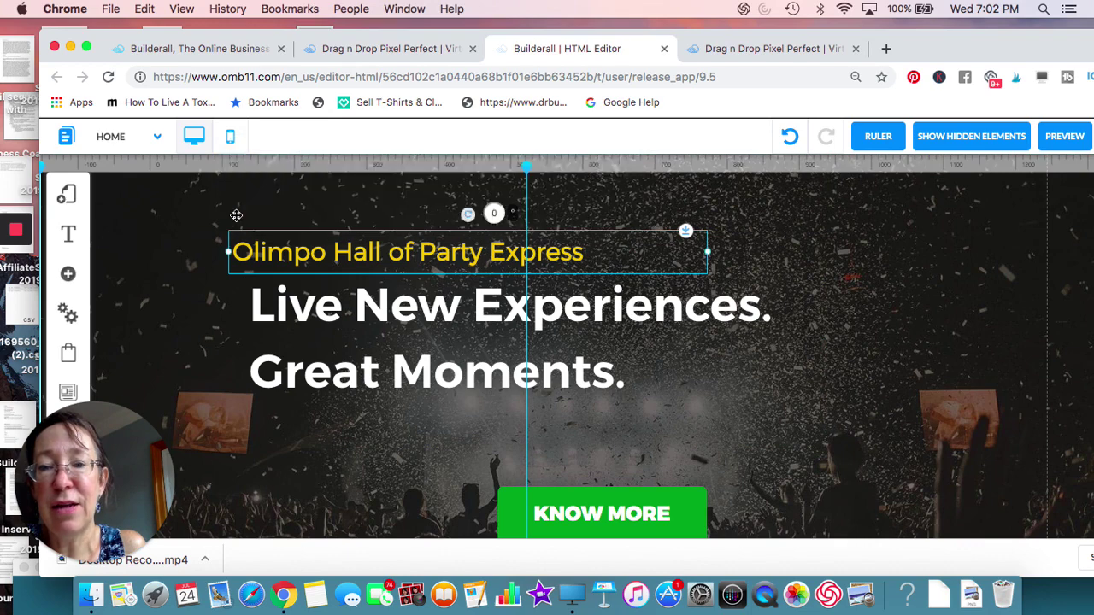
click(289, 248)
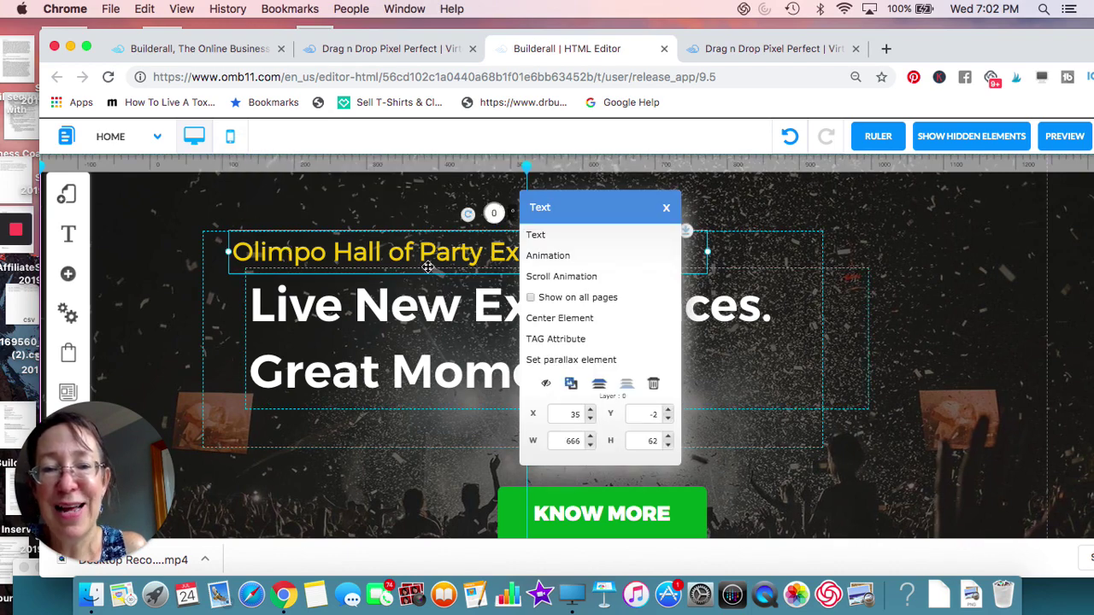
click(543, 255)
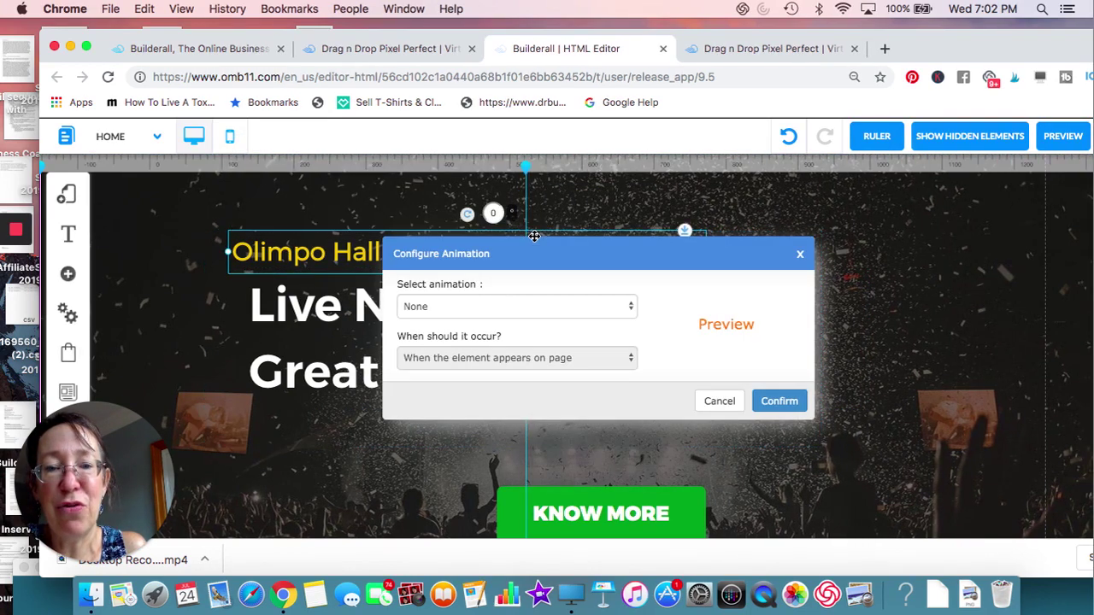
click(722, 401)
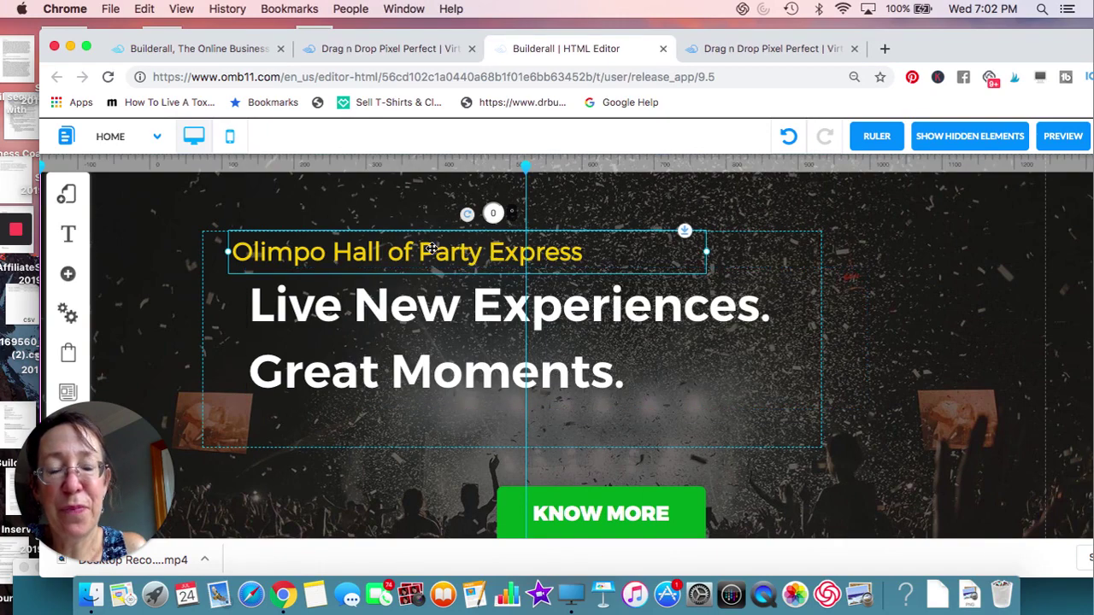
Step: Enable a new style for the yellow "Olimpo Hall of Party Express" title and set its font to Comic Sans MS
click(429, 261)
click(533, 235)
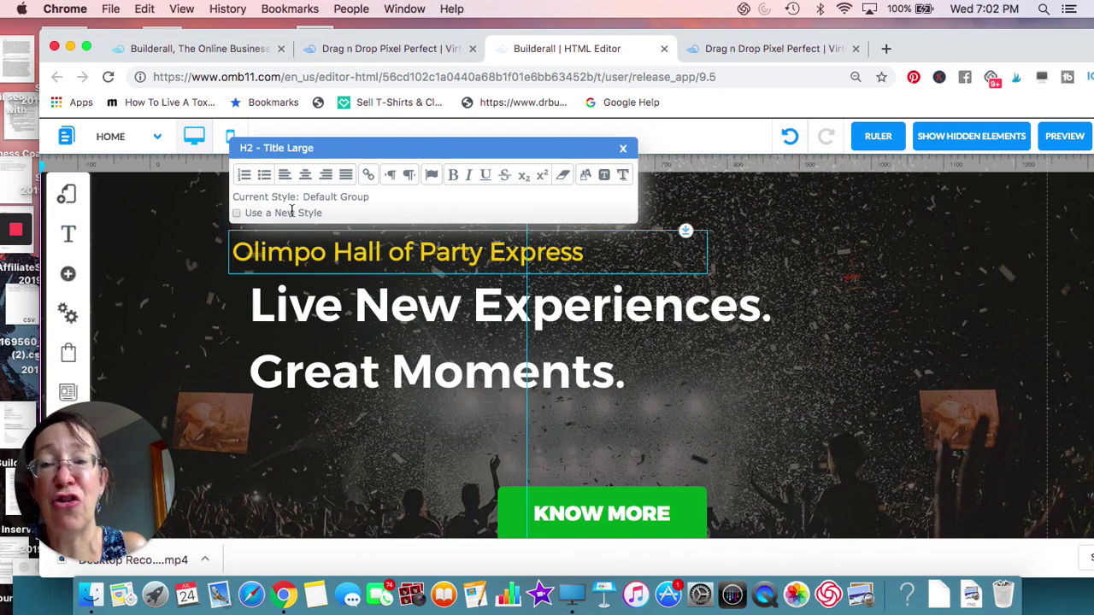
click(238, 219)
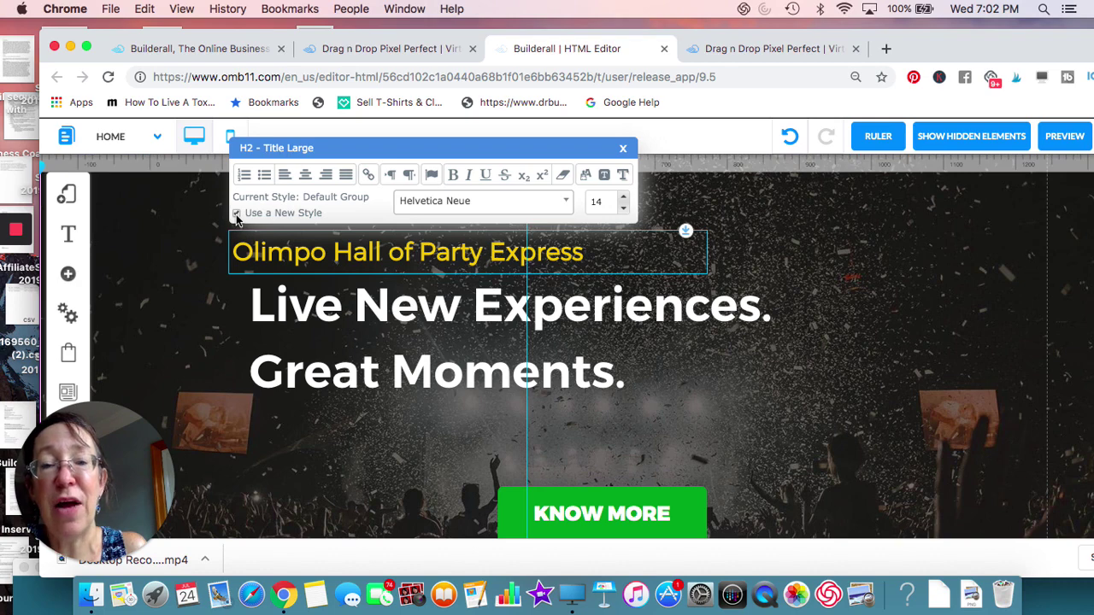
click(566, 203)
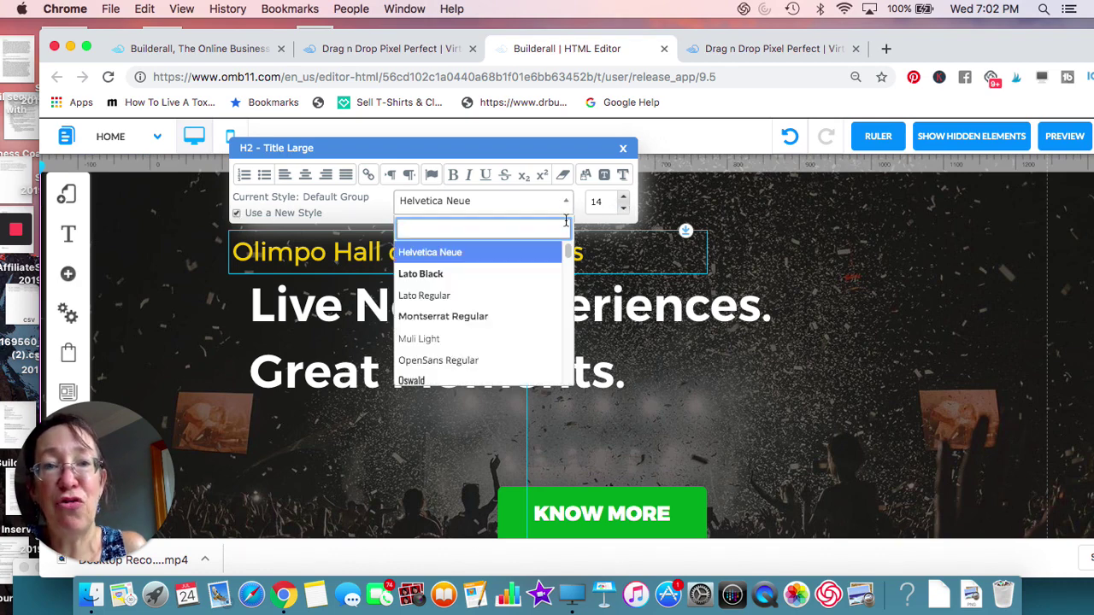
drag(567, 253, 569, 283)
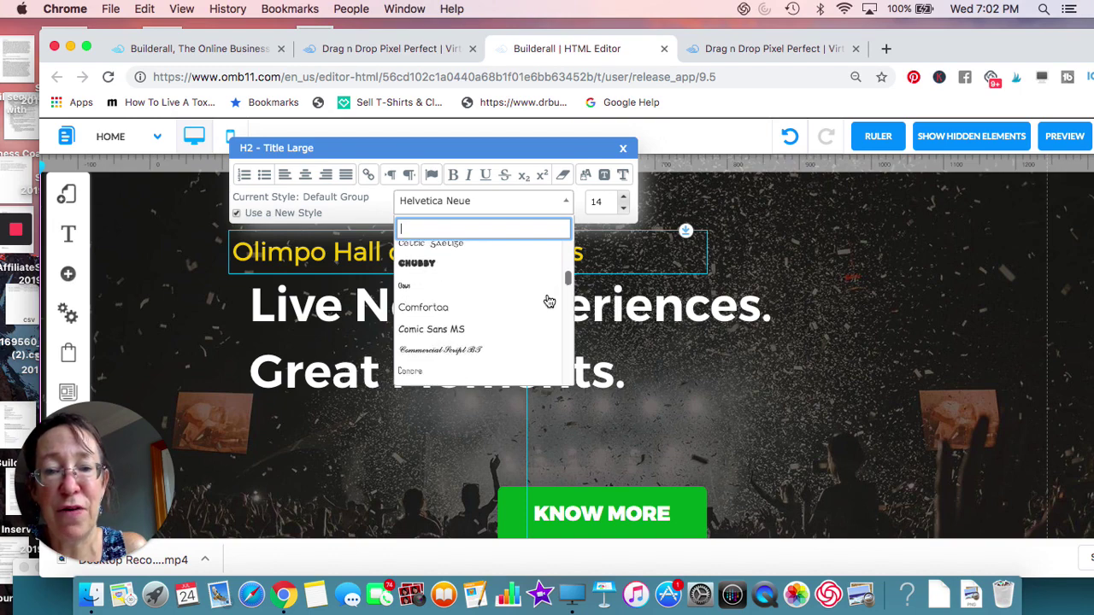
click(459, 325)
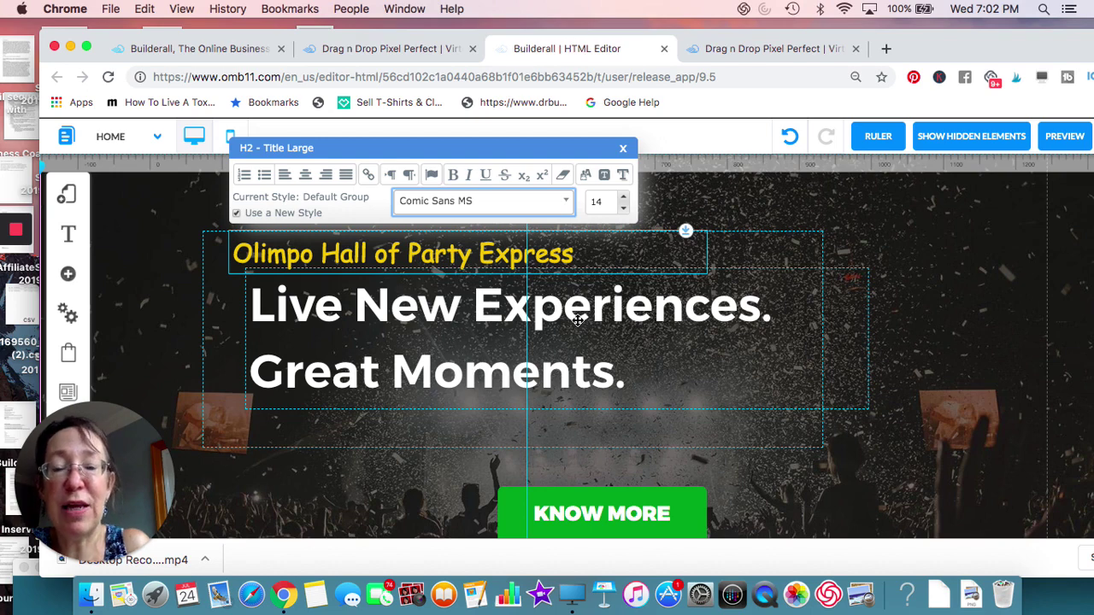
drag(460, 261, 480, 261)
Step: Close the title's text editing and move the green KNOW MORE button leftward over the crowd photo
scroll(713, 367, down, 5)
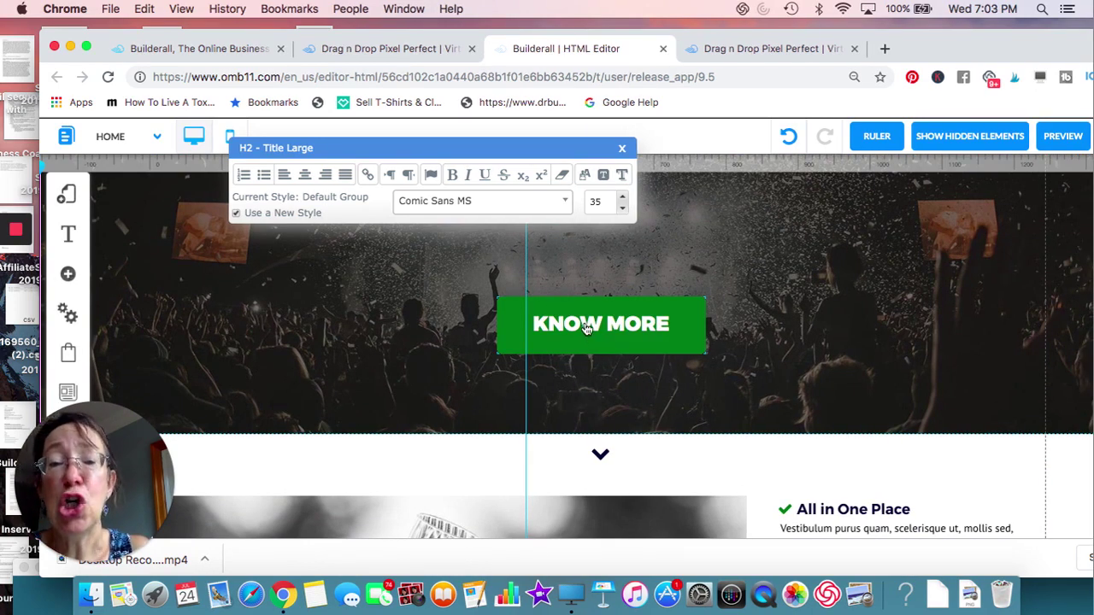
click(538, 322)
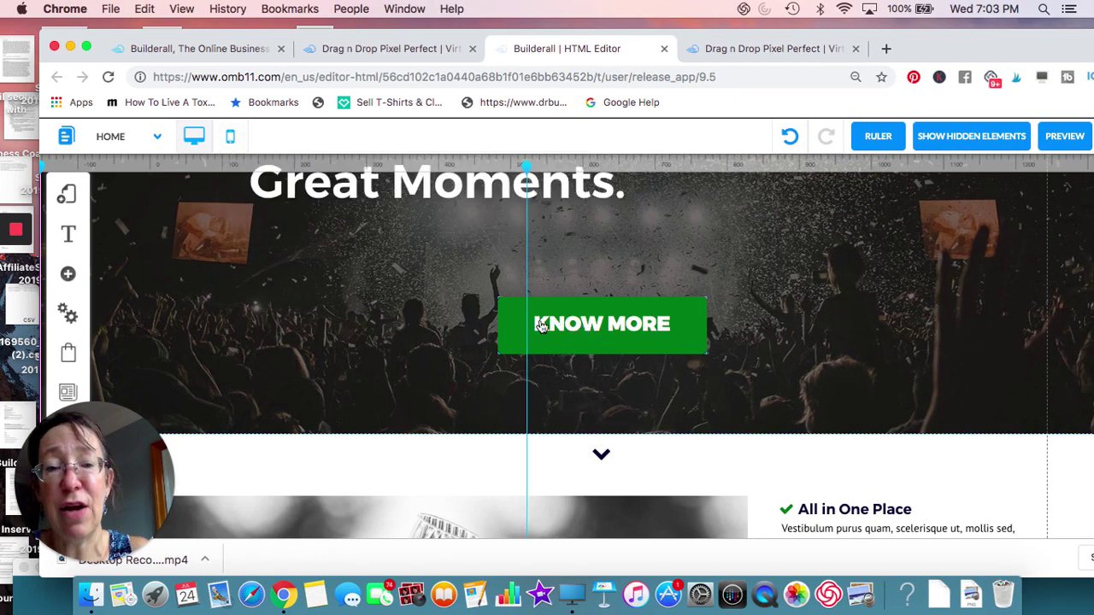
drag(537, 323, 448, 337)
scroll(498, 331, down, 3)
scroll(497, 324, down, 4)
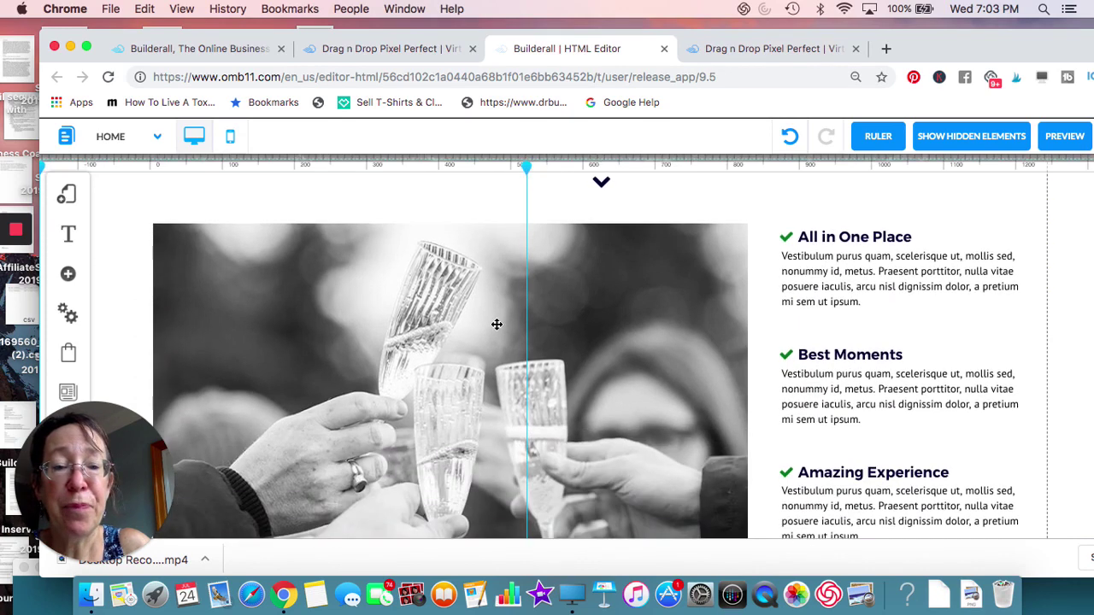
Step: Move the "All in One Place" text leftward and the champagne toast photo rightward over the feature list
right_click(577, 275)
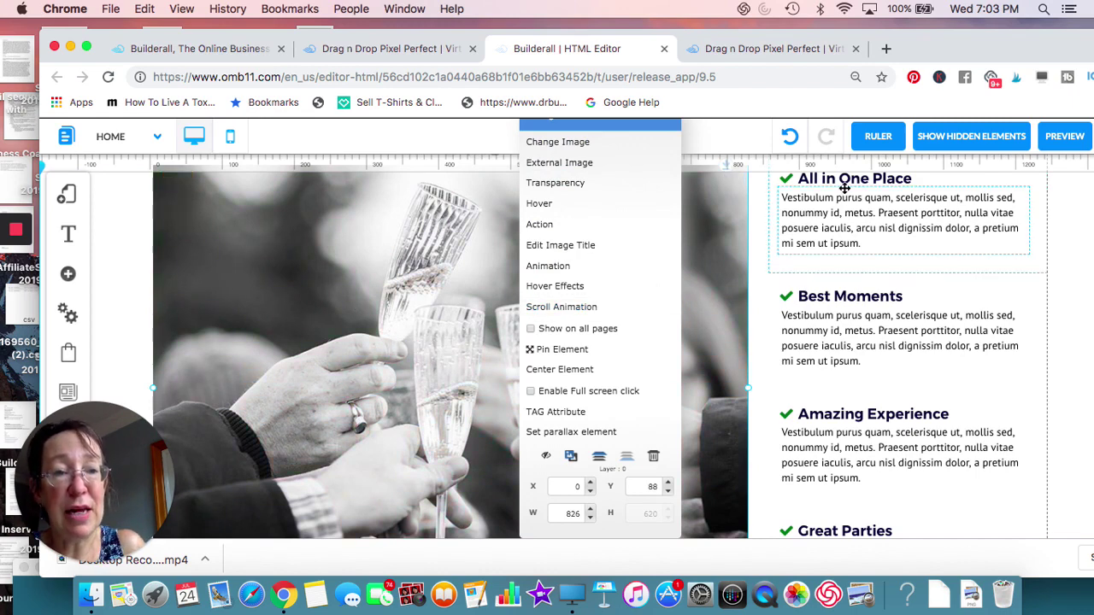
drag(844, 187, 227, 252)
drag(542, 285, 826, 309)
Step: Swap sides in the "The Best Experiences" section, moving the ballroom photo to the left and the paragraph text to the right
scroll(825, 303, down, 5)
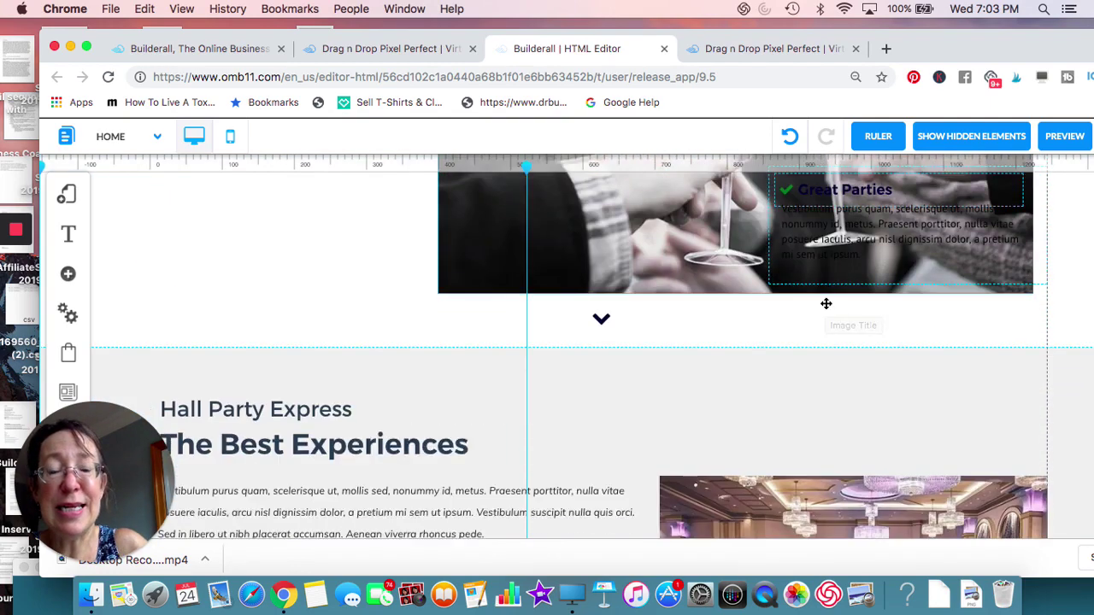
scroll(825, 303, down, 5)
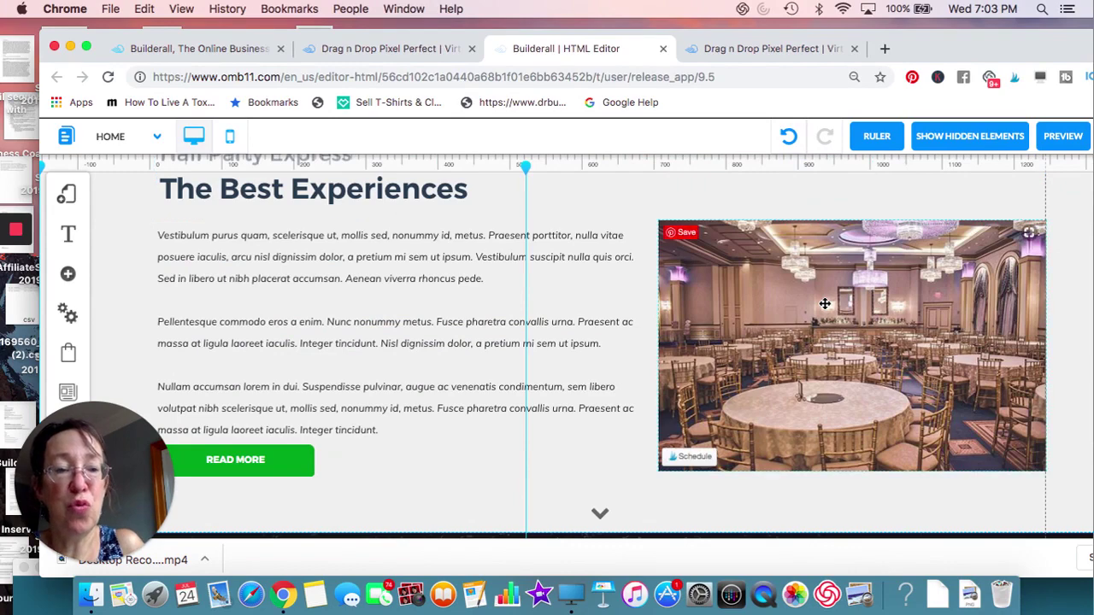
drag(825, 303, 225, 351)
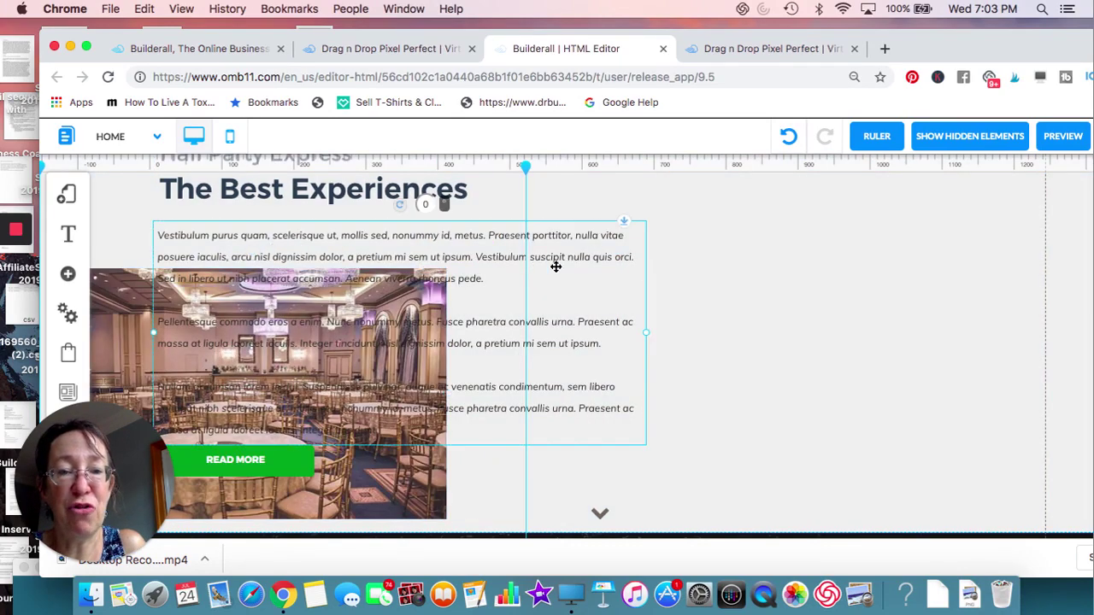
drag(584, 272, 910, 288)
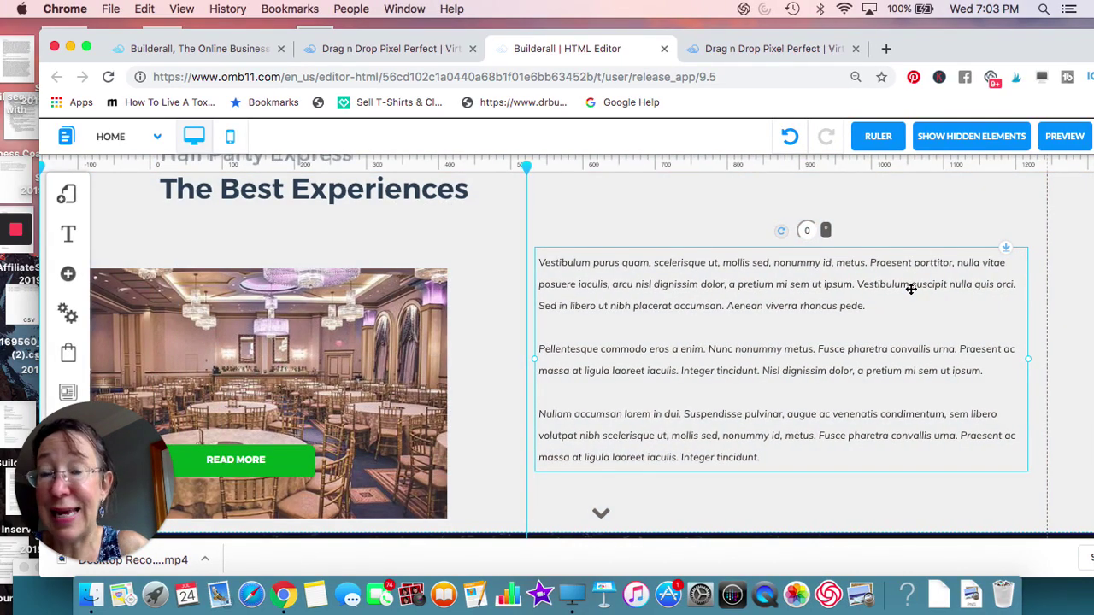
Step: Delete the "We Are Awesome At Our Work" banner together with its circular counters
scroll(910, 289, down, 8)
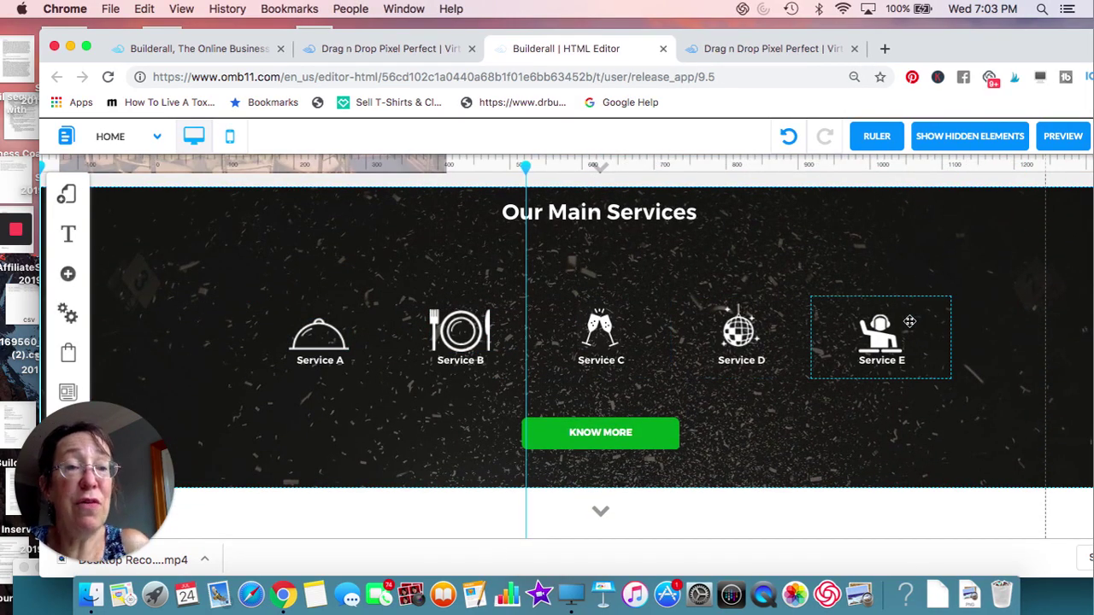
scroll(909, 320, down, 6)
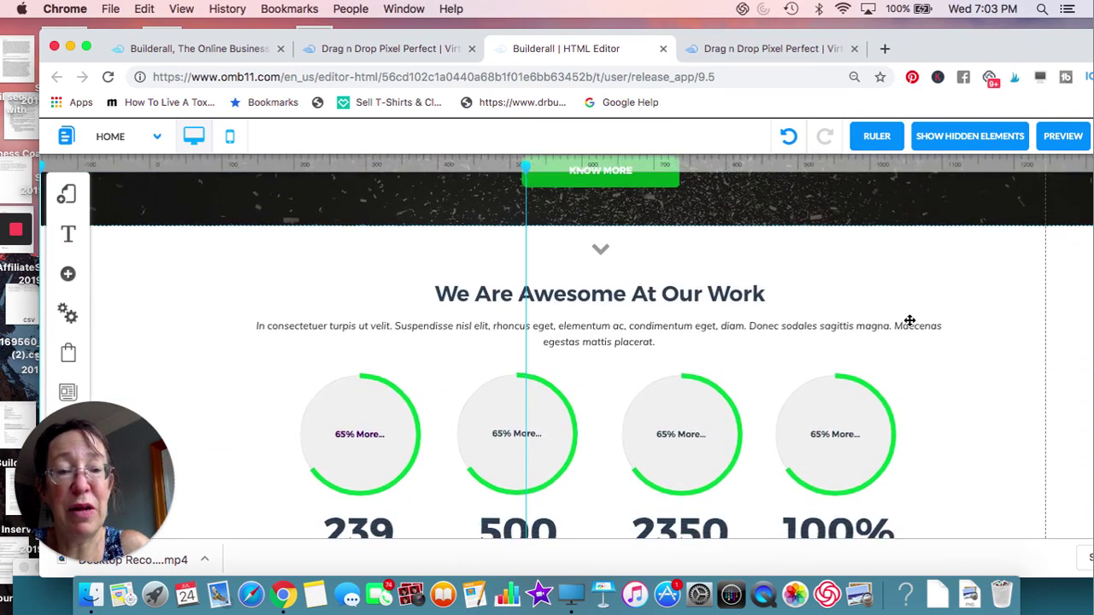
scroll(909, 321, down, 1)
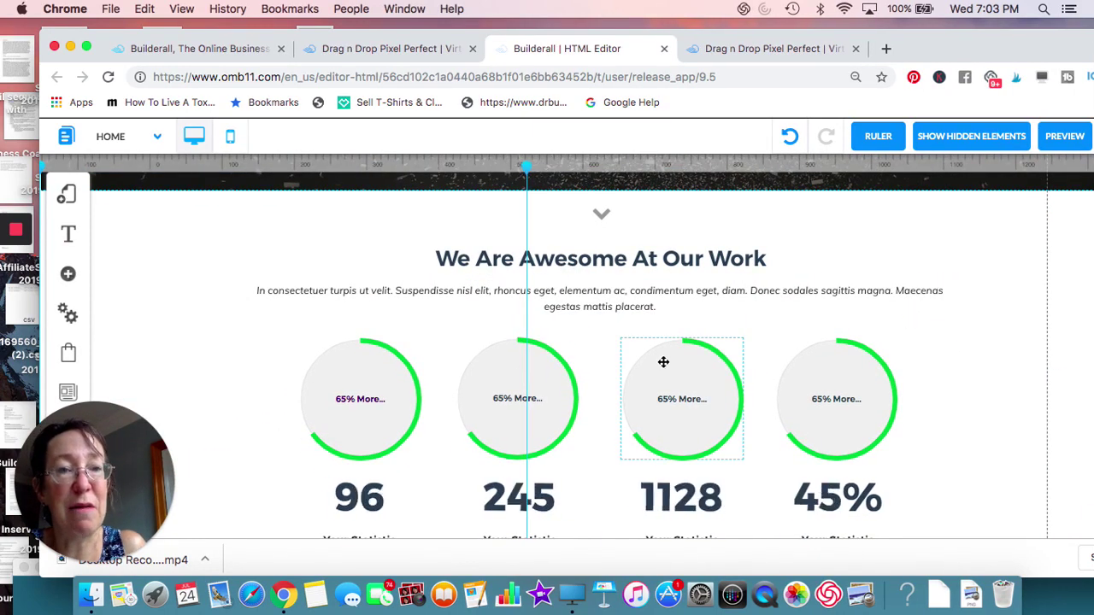
click(998, 217)
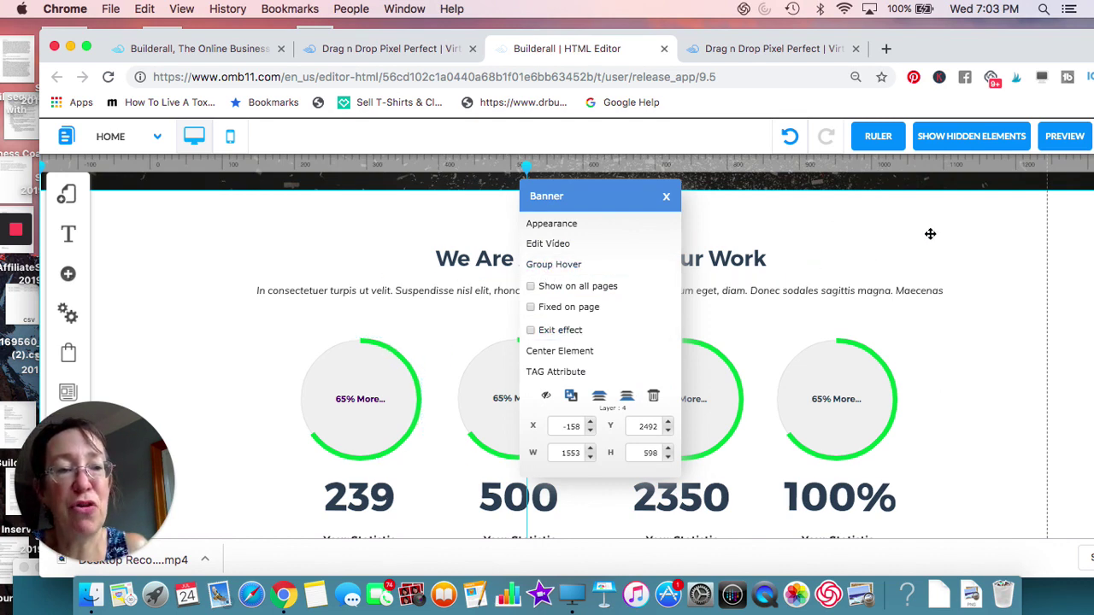
click(652, 398)
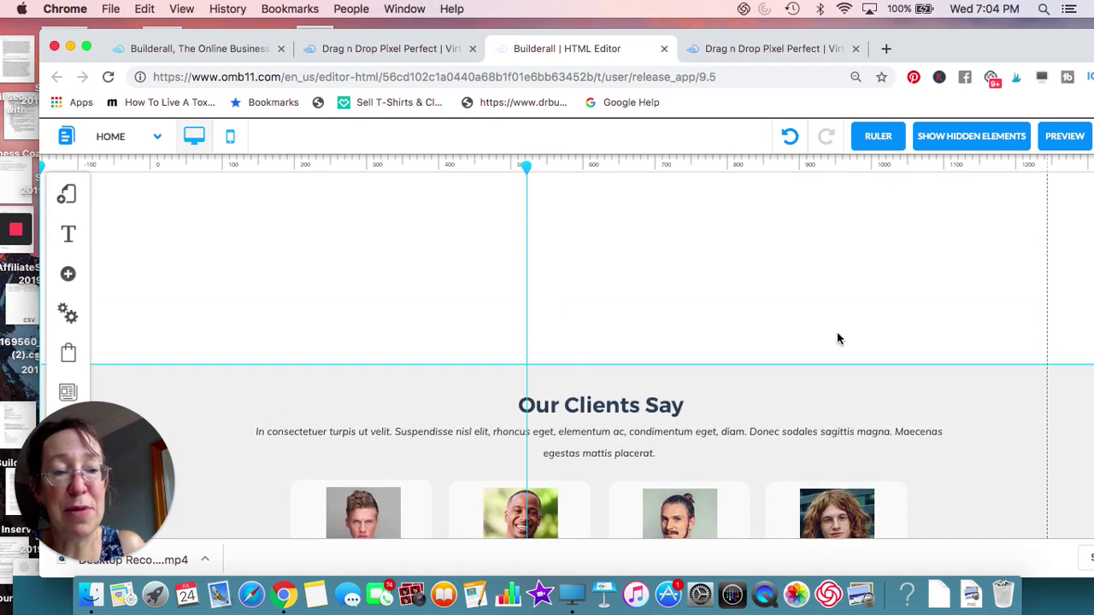
Step: Move the "Our Clients Say" section up to close the gap directly beneath the "Our Main Services" section
drag(822, 369, 820, 217)
scroll(820, 217, up, 4)
drag(846, 383, 840, 325)
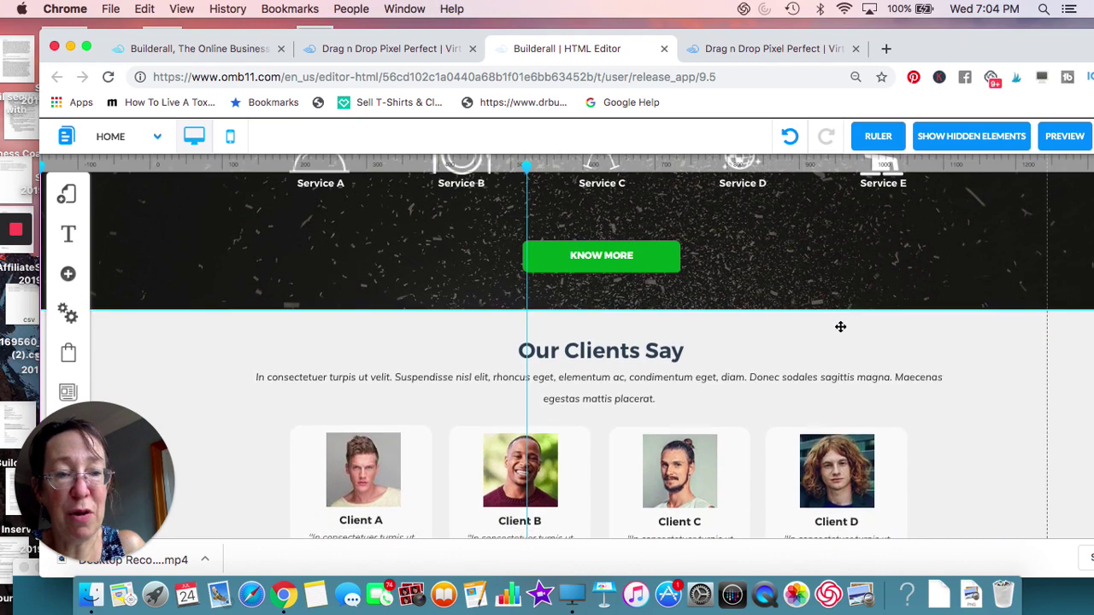
Step: Look through the available element types that can be added to the page, from Pop Up to Blog Apps
click(68, 273)
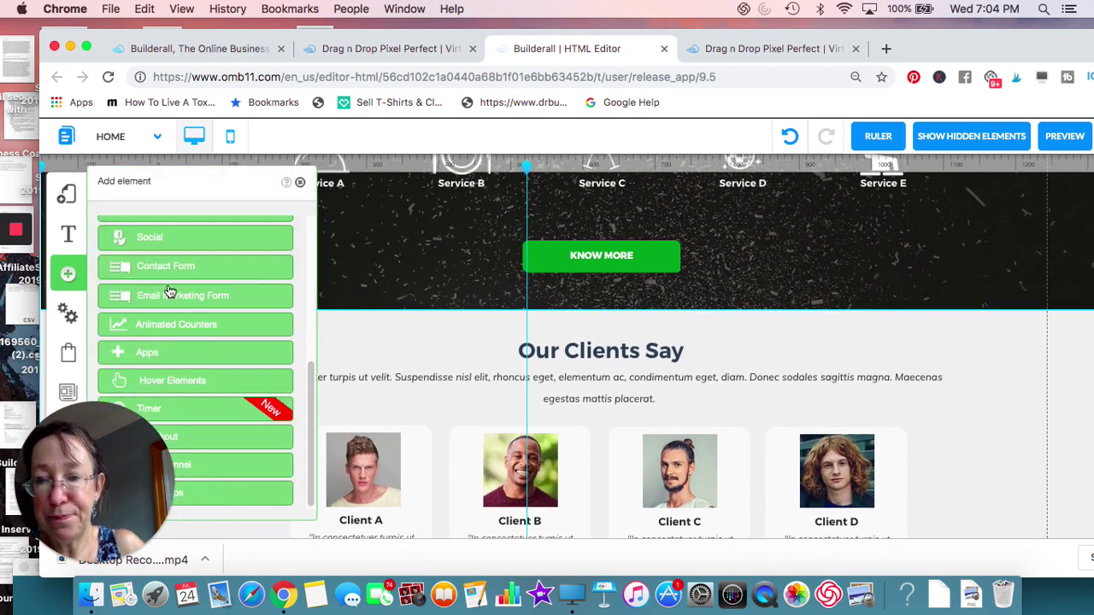
scroll(123, 268, up, 5)
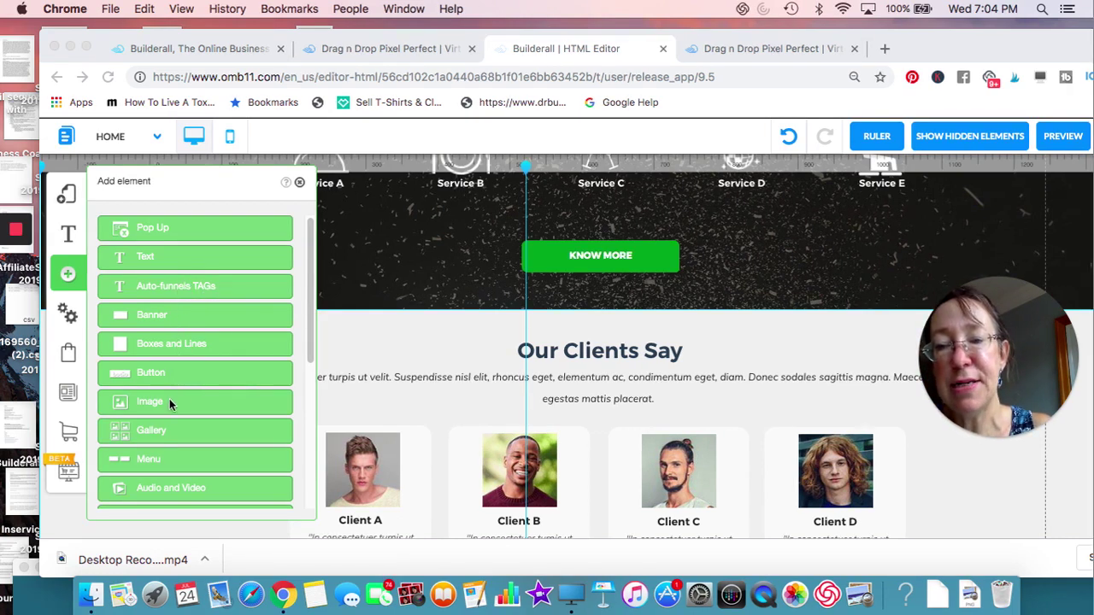
scroll(165, 429, down, 5)
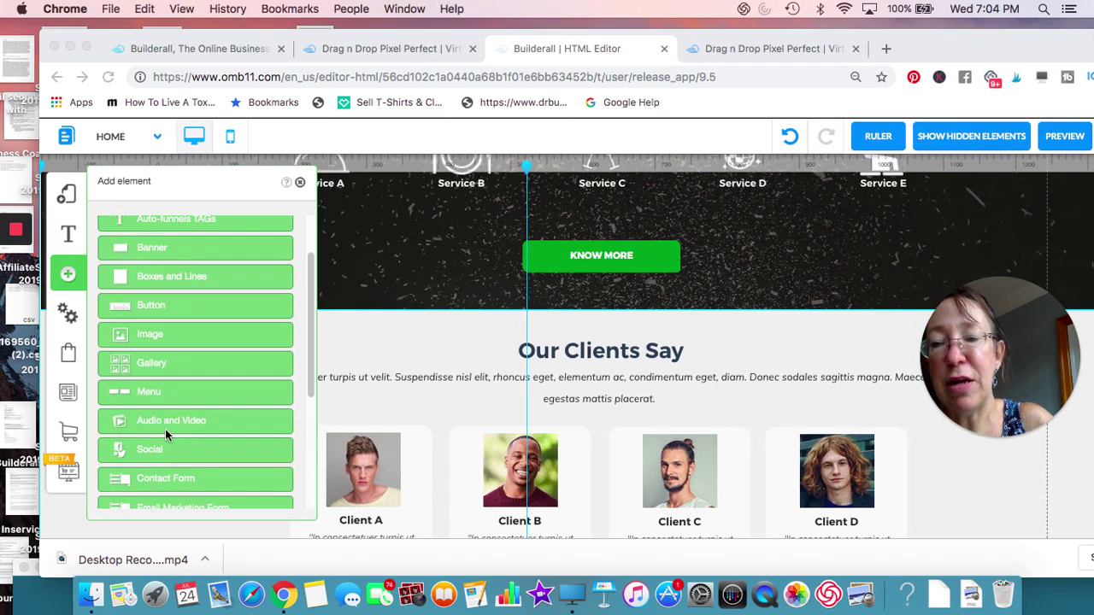
scroll(165, 429, down, 1)
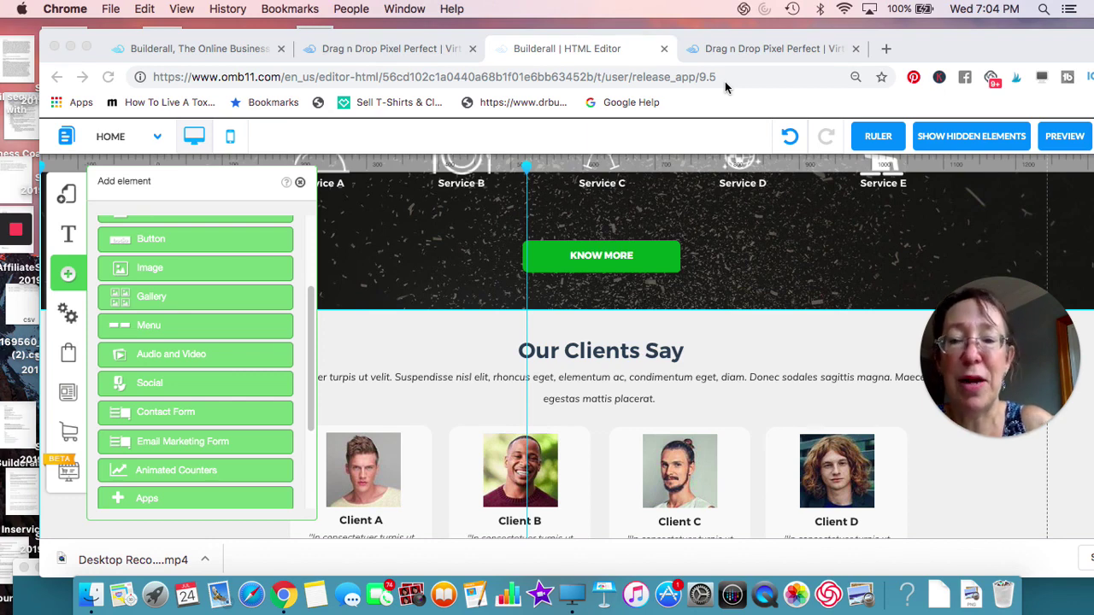
scroll(170, 394, down, 1)
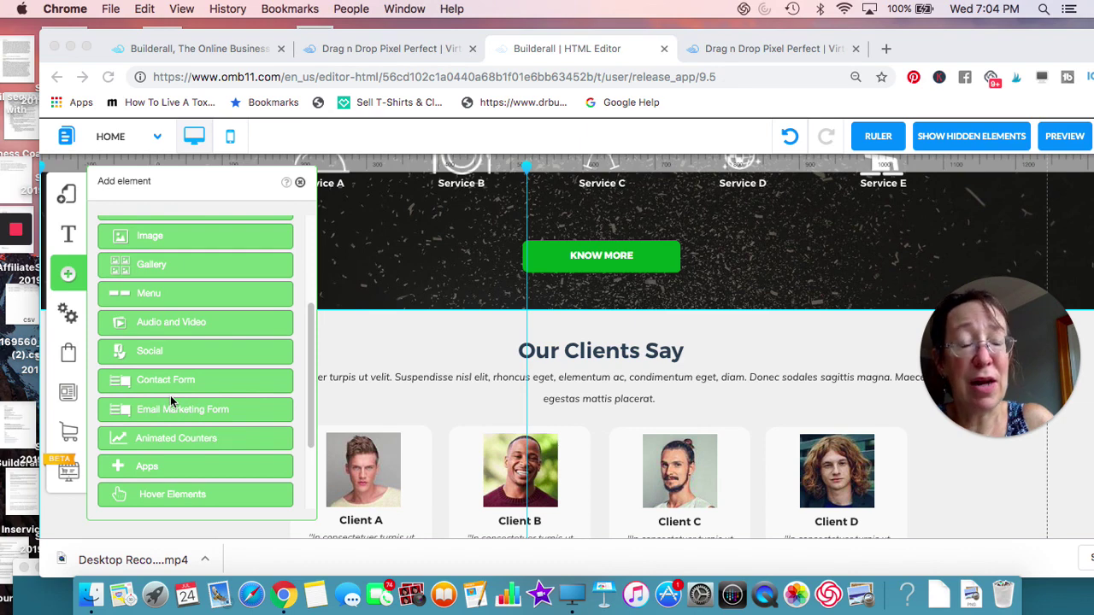
scroll(170, 395, down, 2)
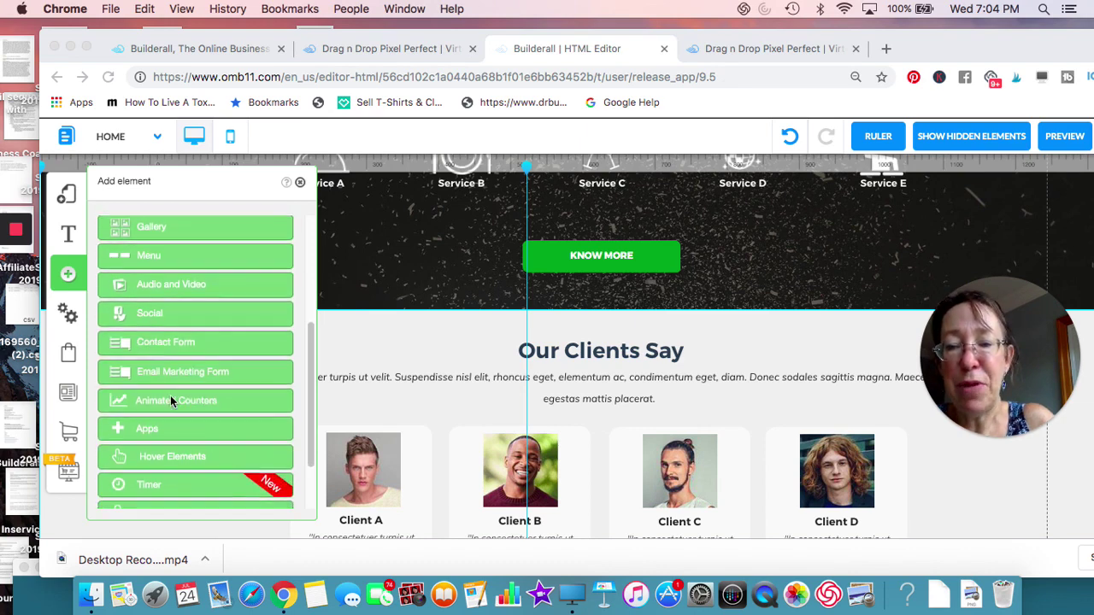
scroll(170, 402, down, 1)
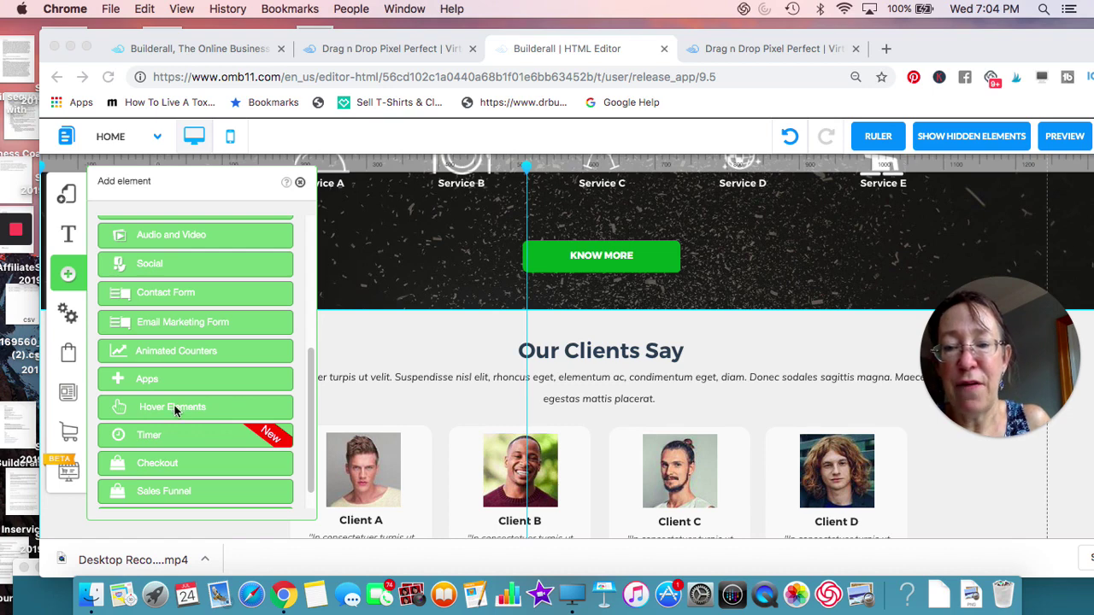
scroll(177, 403, down, 1)
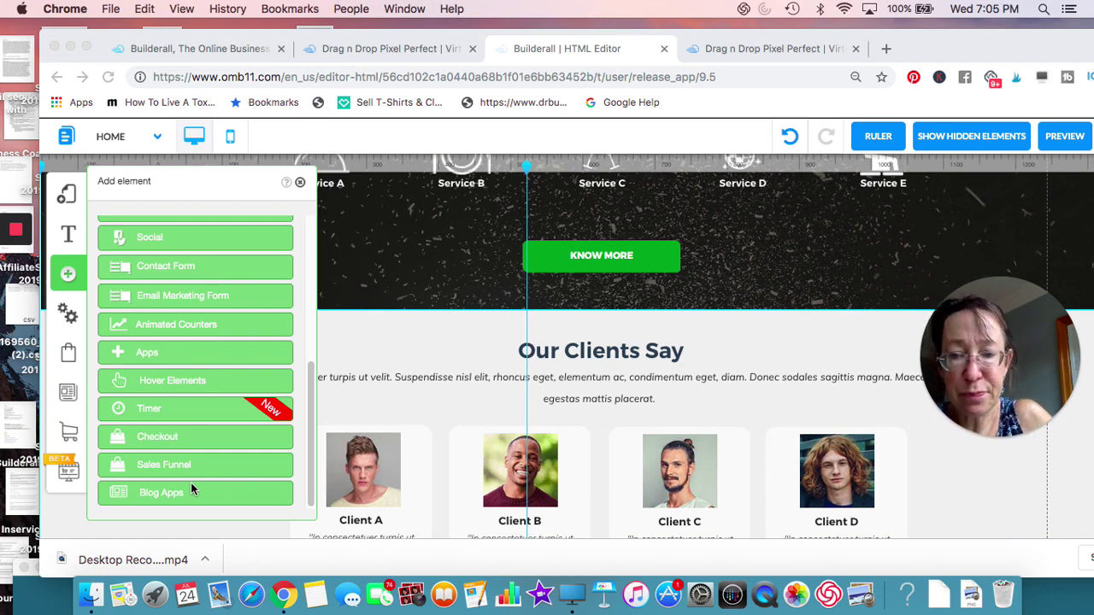
Step: Browse the Apps elements, including Paypal Button, Add HTML, Webinar, E-learning and OpenTable, and close the list without adding any
click(175, 347)
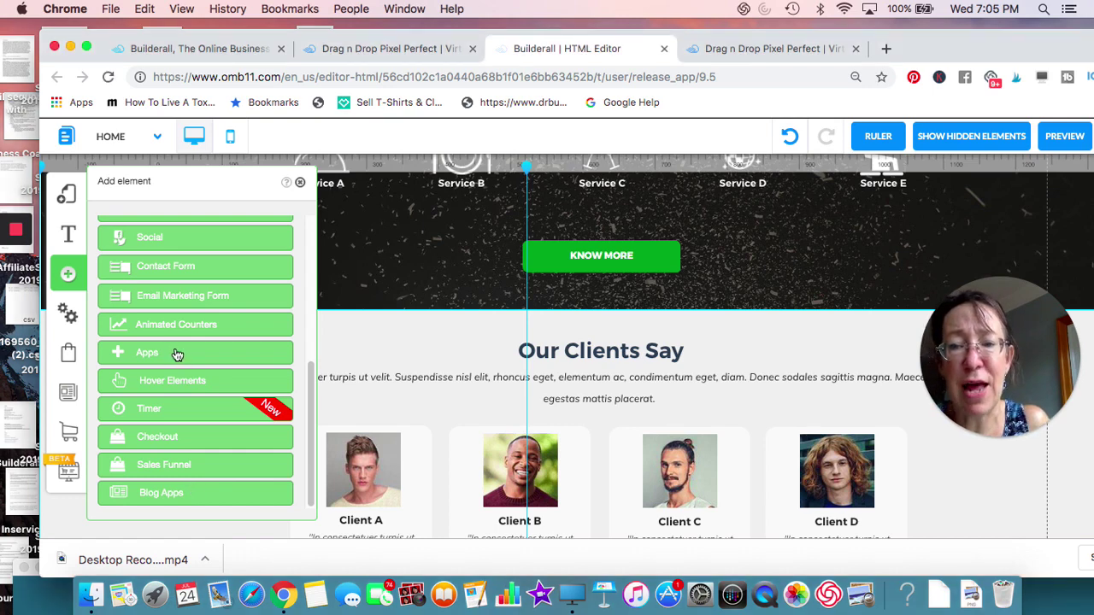
click(177, 354)
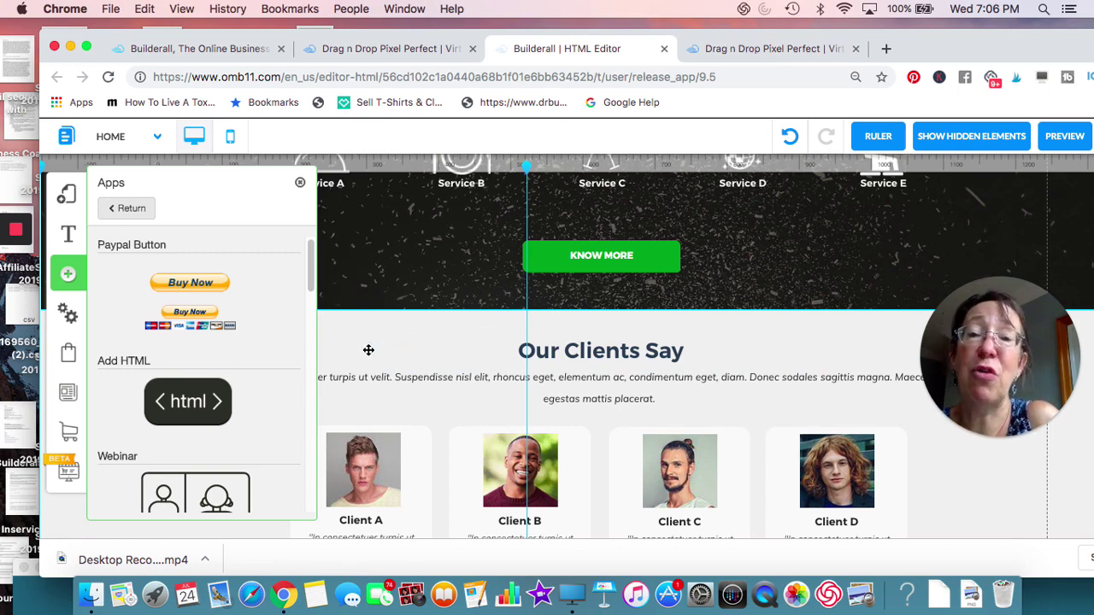
scroll(430, 291, down, 1)
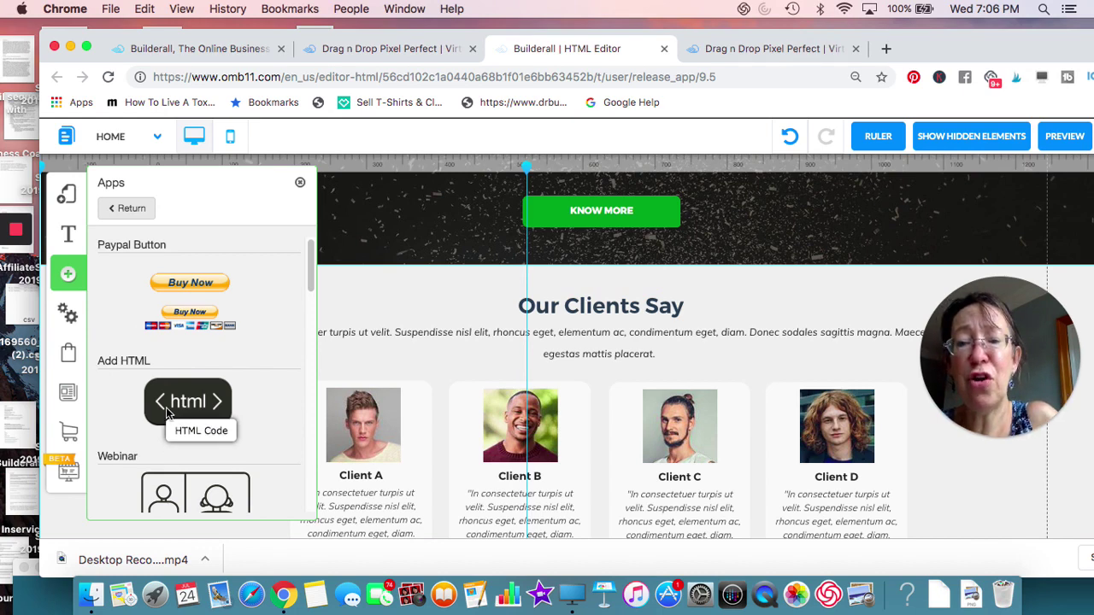
scroll(154, 484, down, 3)
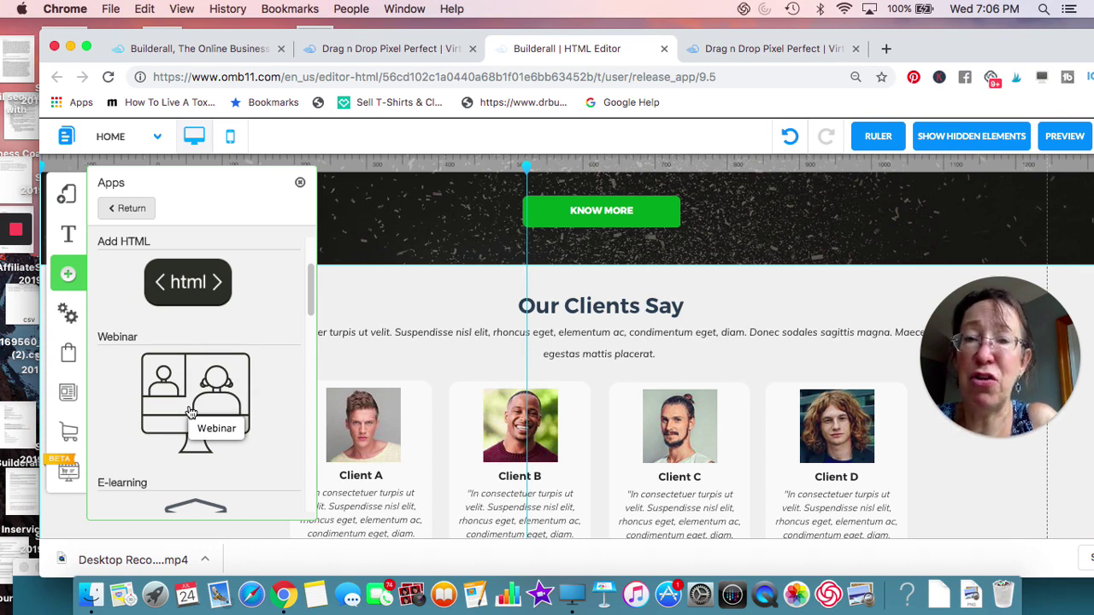
scroll(190, 415, down, 3)
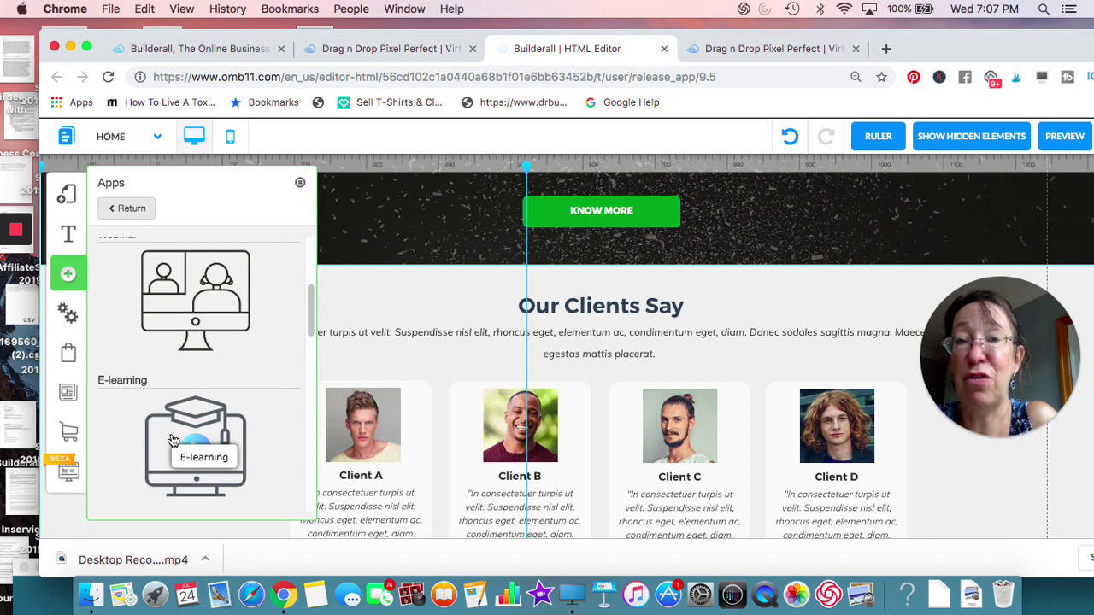
drag(172, 440, 238, 420)
scroll(238, 419, down, 8)
scroll(237, 416, down, 5)
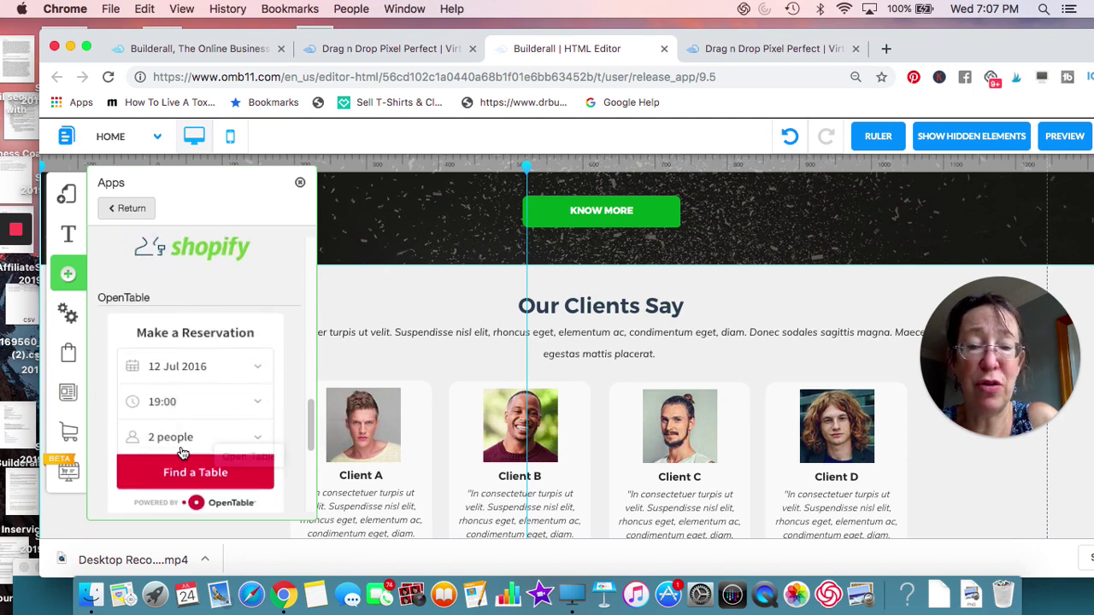
scroll(181, 448, down, 2)
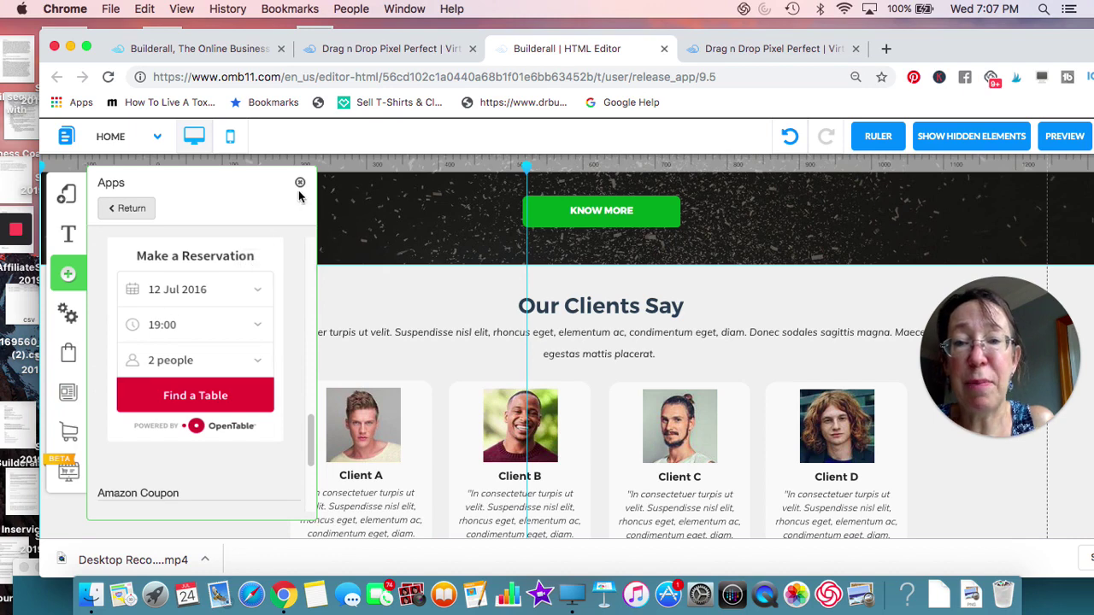
click(300, 183)
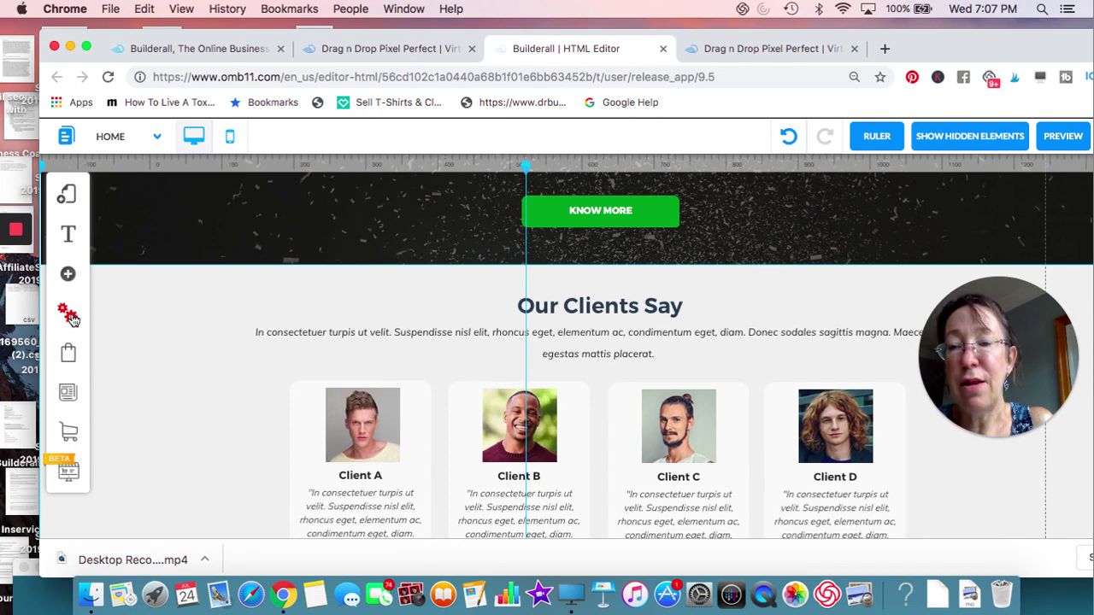
Step: Check the Settings and SEO options and switch to the About Us page of the Hall Party Express layout
click(70, 316)
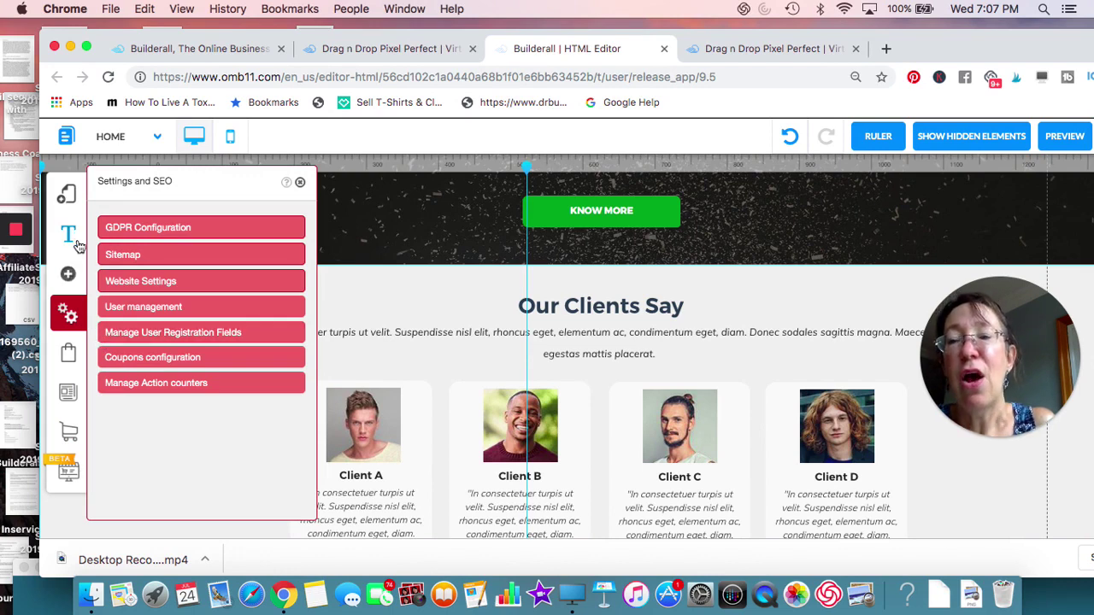
click(66, 195)
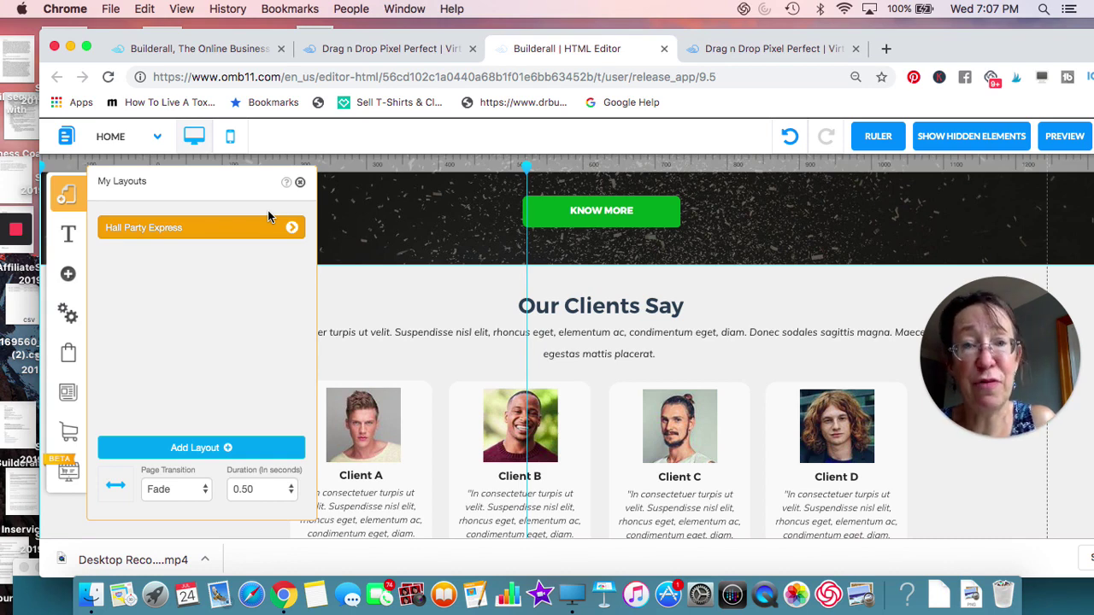
click(291, 227)
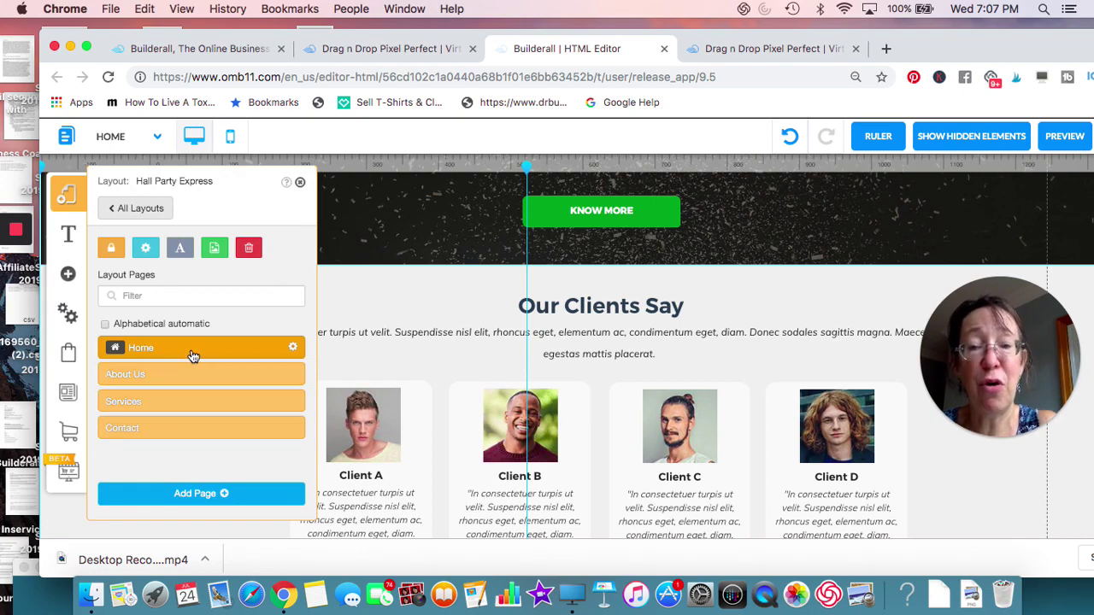
click(215, 379)
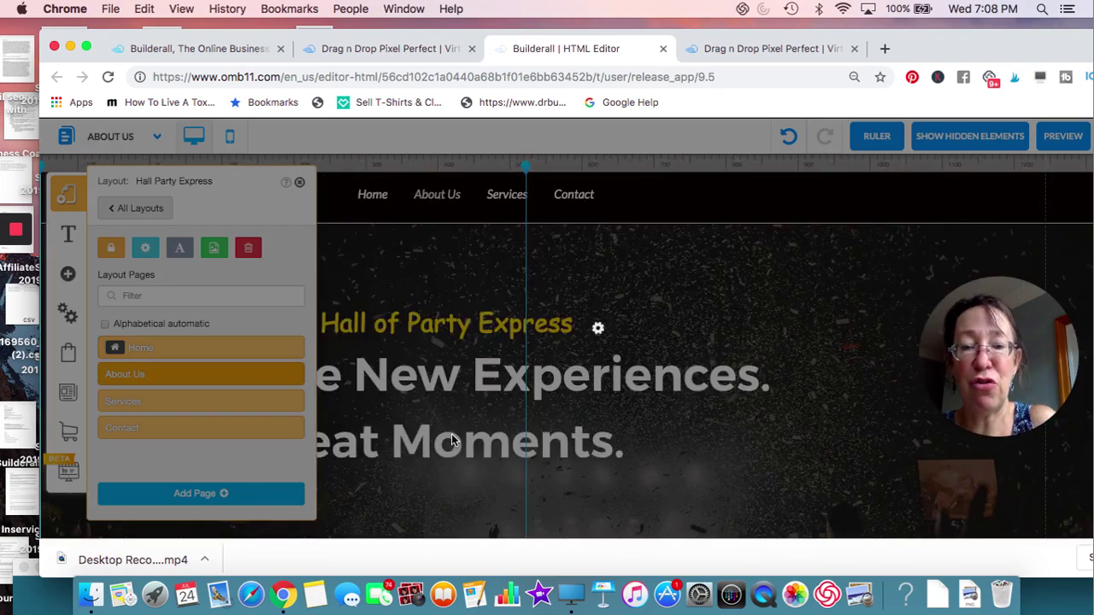
scroll(471, 442, down, 10)
scroll(472, 446, down, 10)
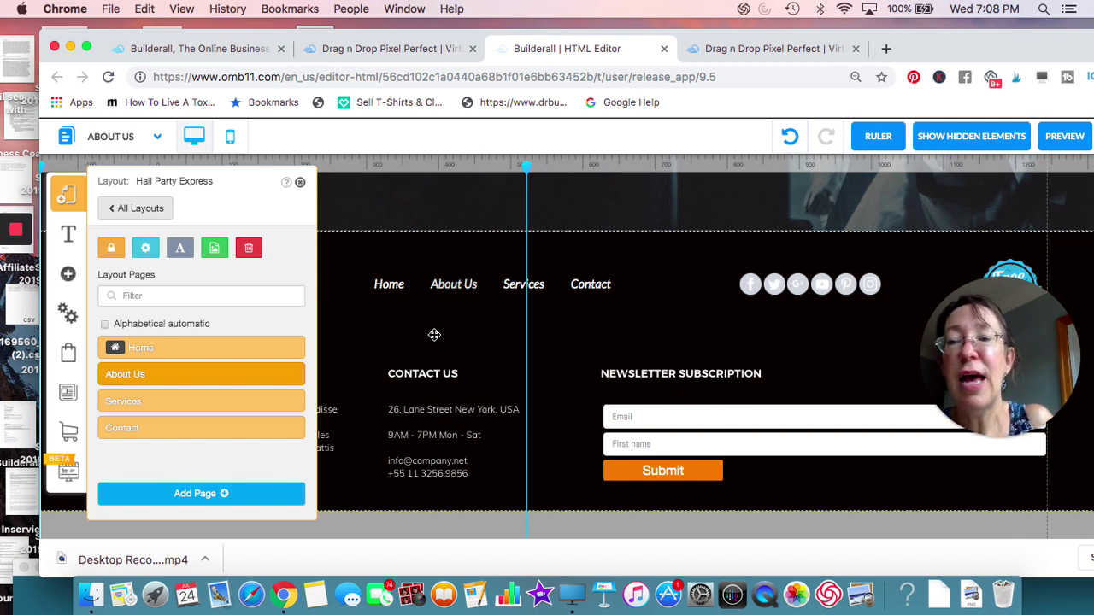
Step: Open the Email Marketing Form elements to view the Optin Form designs for the About Us page
click(68, 274)
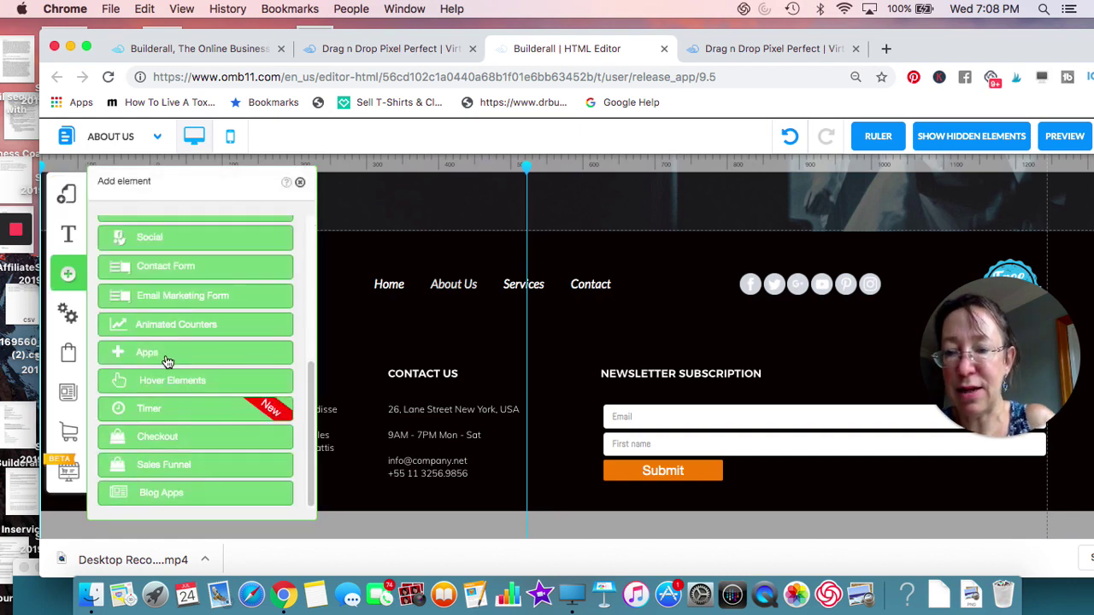
scroll(168, 361, down, 1)
scroll(180, 382, up, 3)
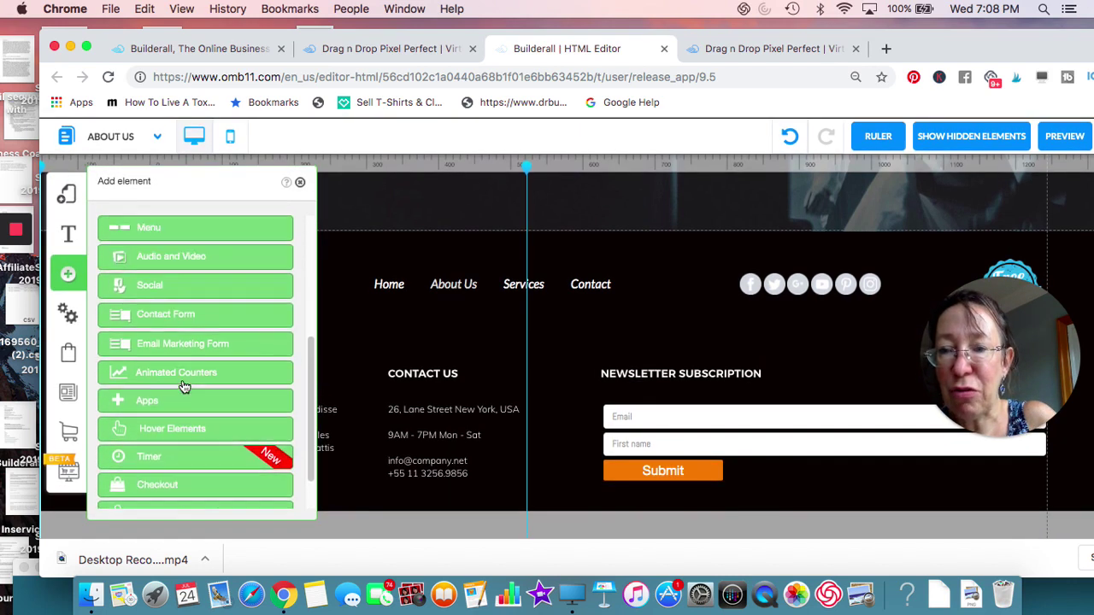
click(173, 354)
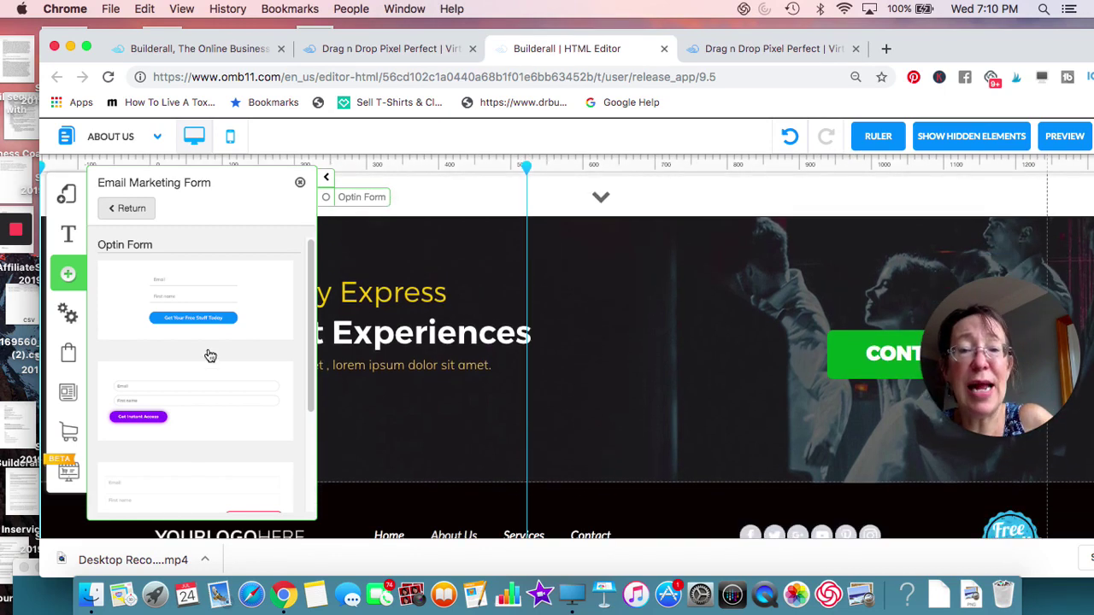
Step: Add the dark optin form with the yellow Get Access Now button over the Hall of Party Express banner and dismiss the configuration alert
scroll(201, 410, down, 4)
scroll(201, 428, down, 2)
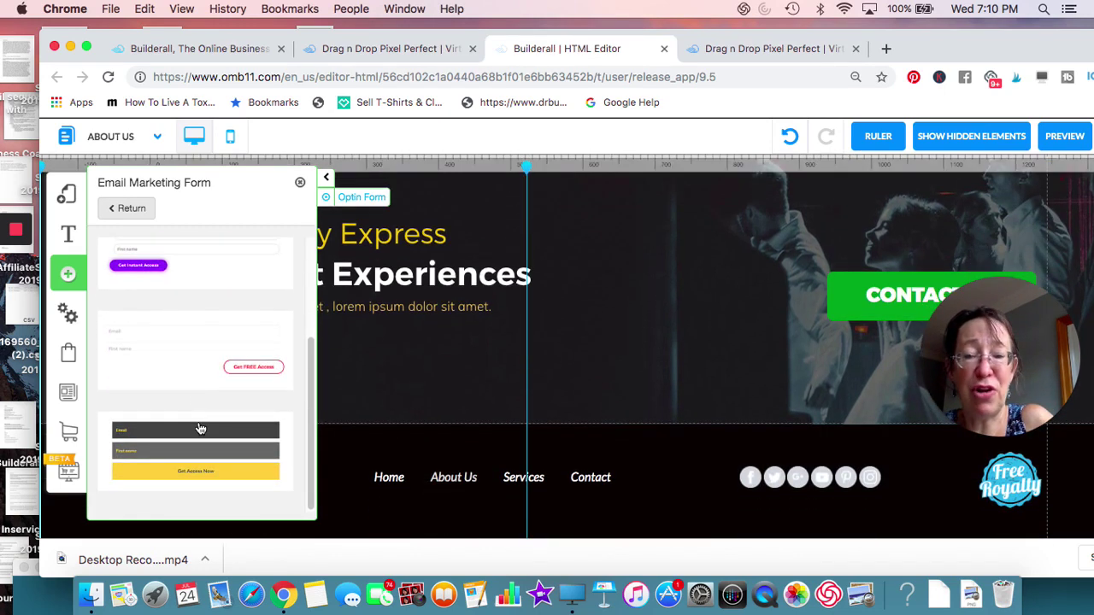
click(201, 439)
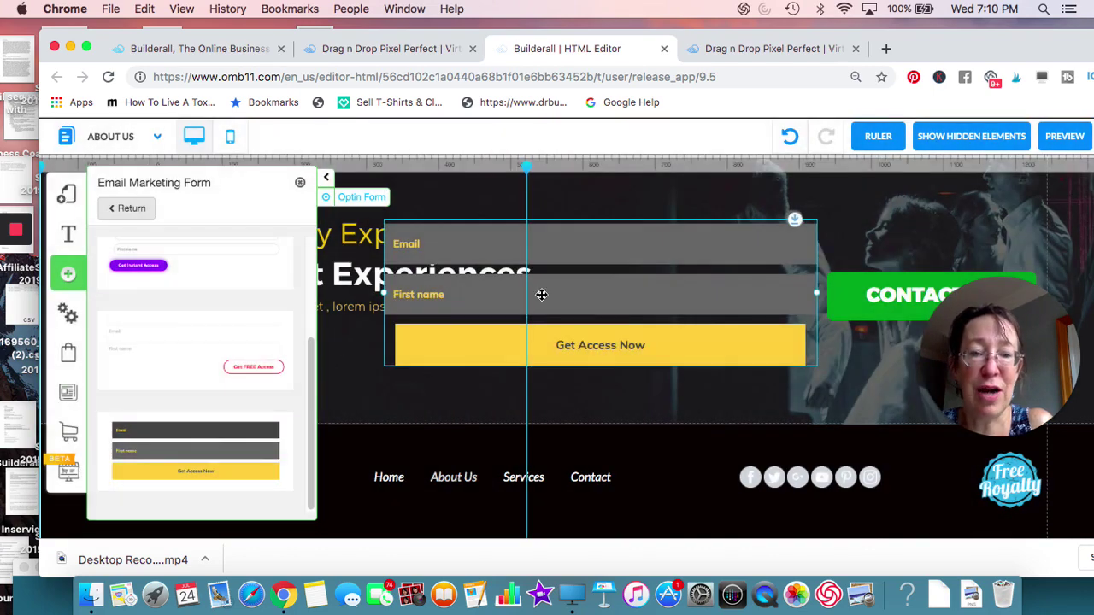
drag(538, 293, 567, 330)
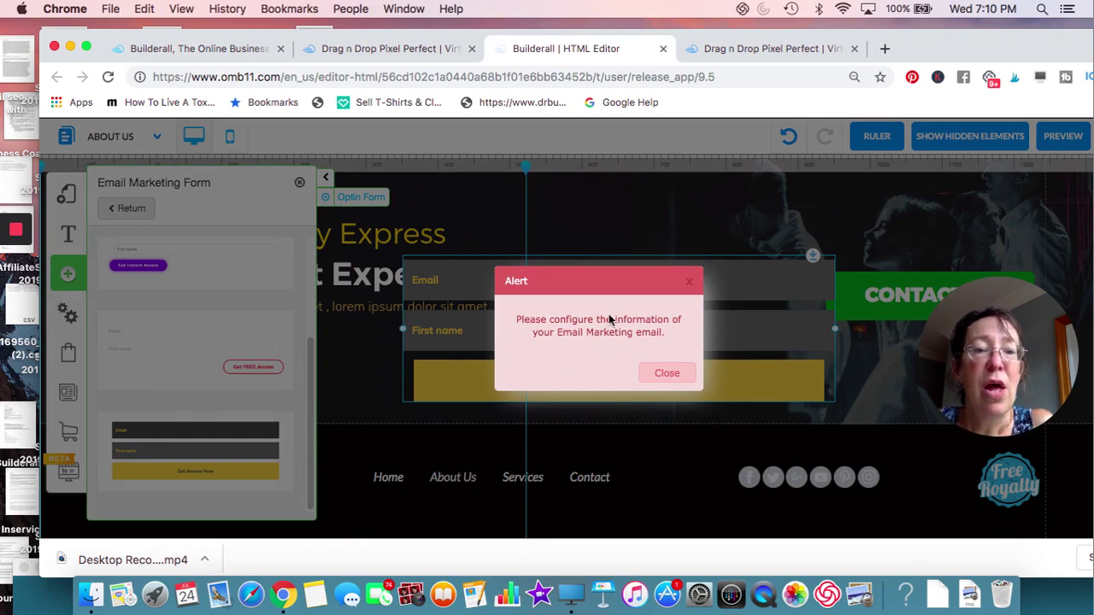
click(663, 373)
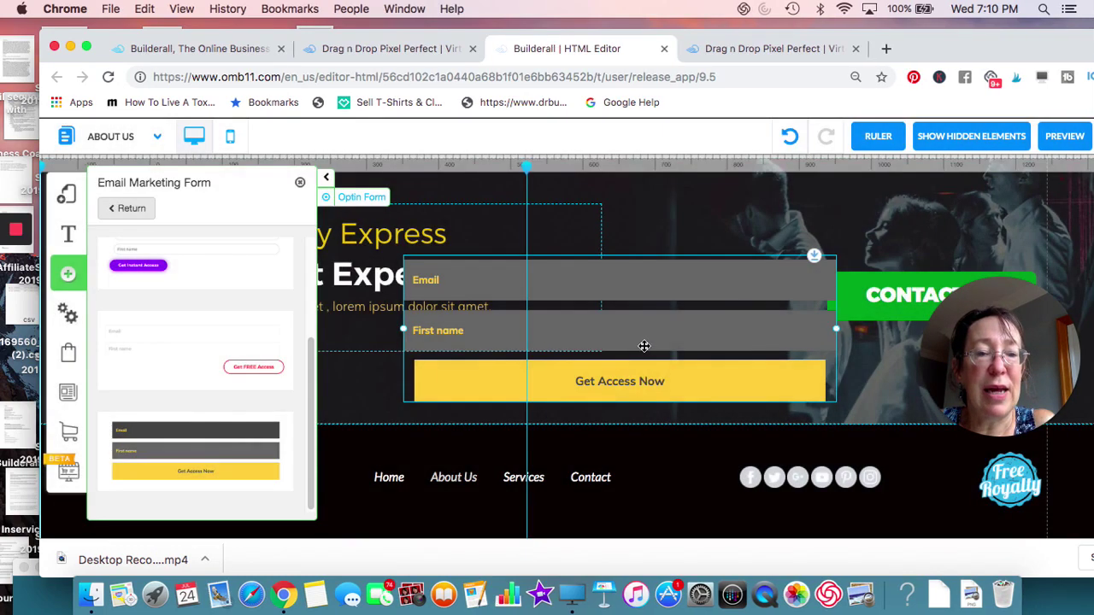
Step: Move the optin form over the banner heading to X 189, Y 82 and try to configure its email marketing settings
click(643, 348)
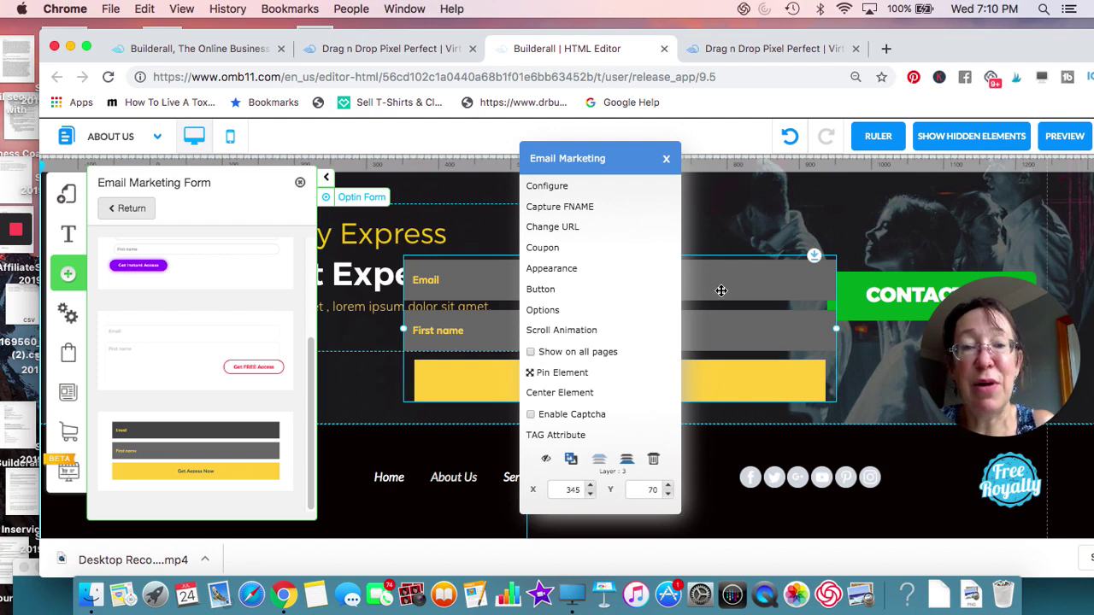
drag(484, 265, 371, 274)
click(487, 301)
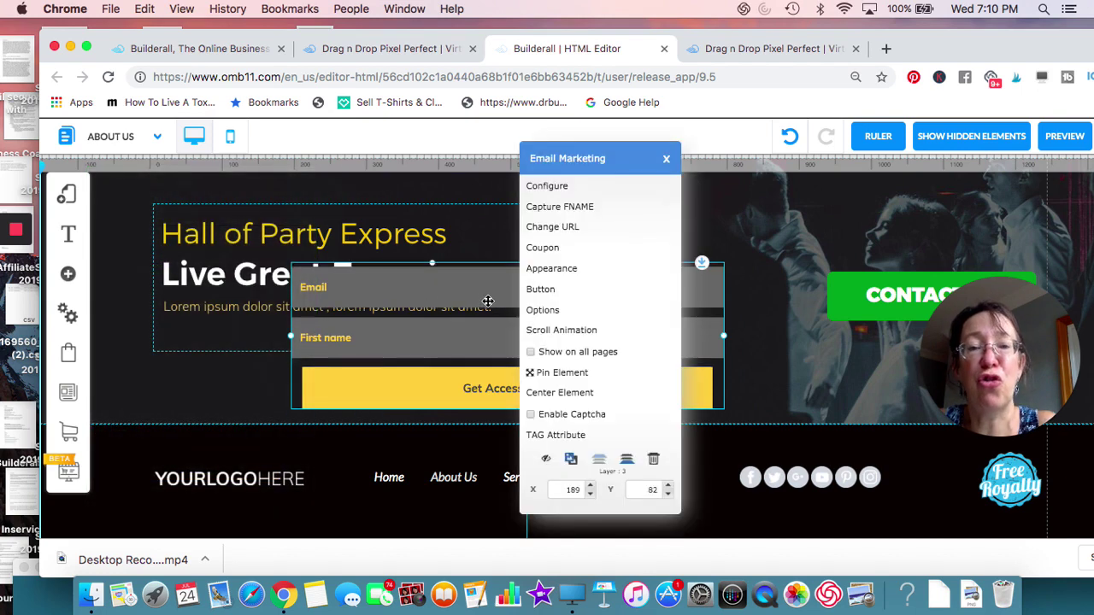
click(571, 188)
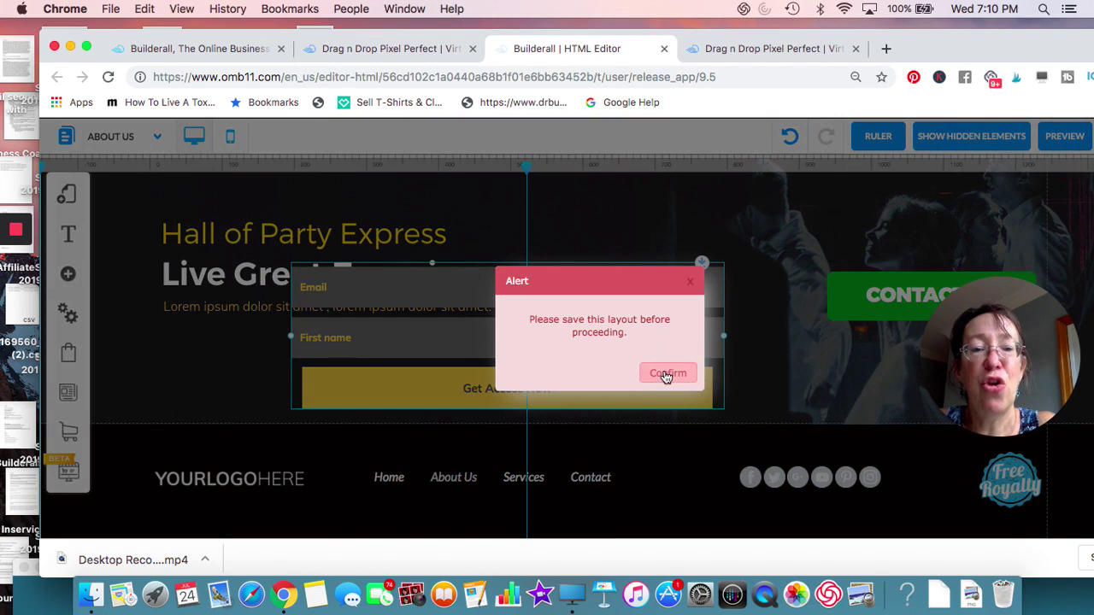
click(666, 374)
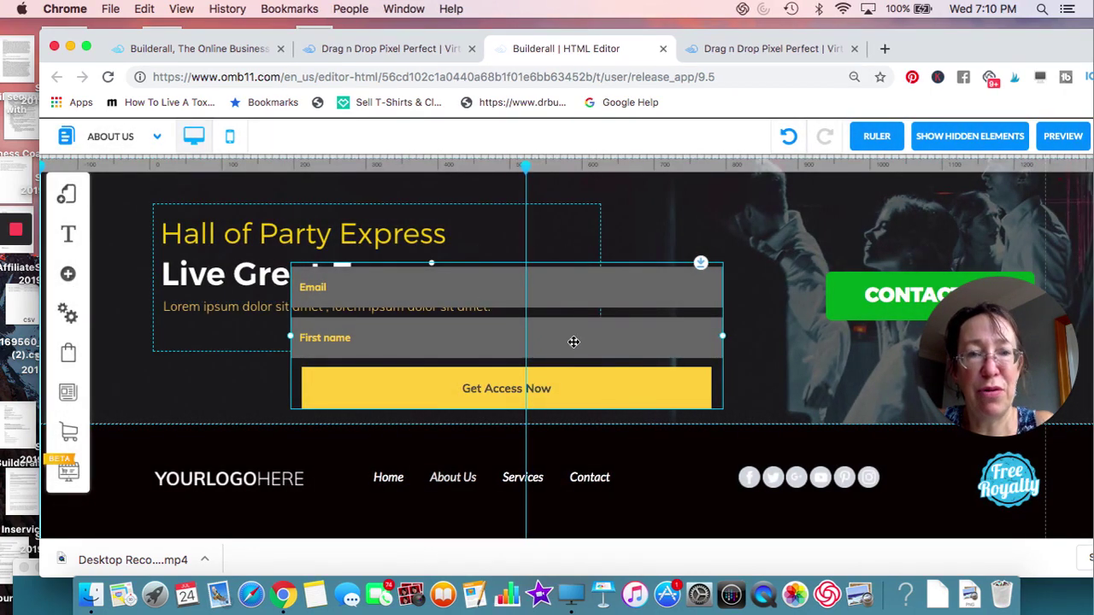
Step: Narrow the optin form and place it between the banner text and the CONTACT US button, just above the footer
click(575, 347)
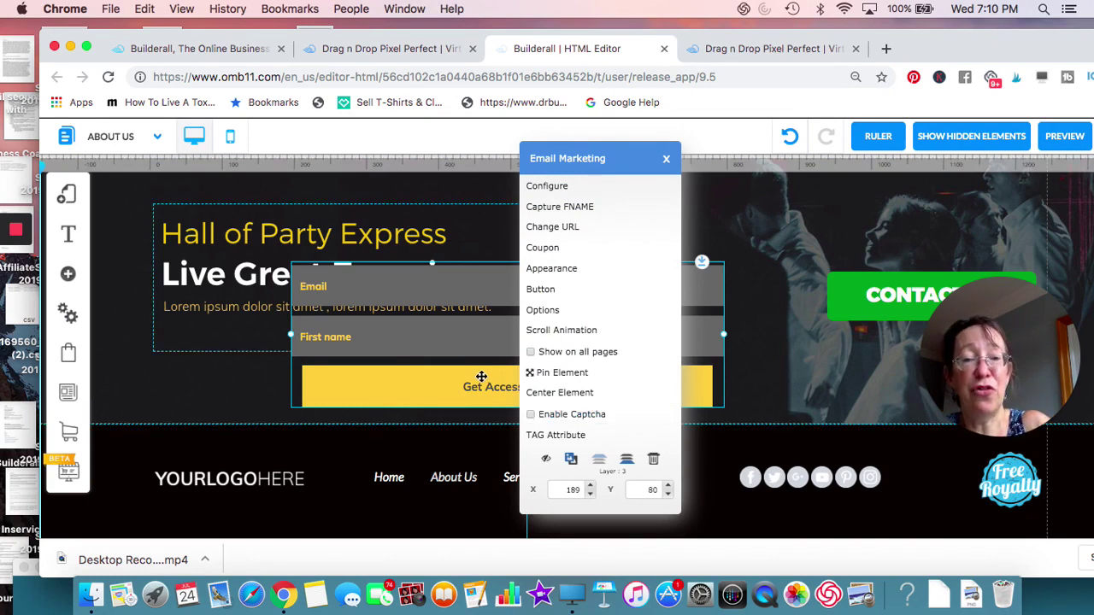
mouse_move(442, 356)
mouse_down()
mouse_move(427, 406)
mouse_move(453, 357)
mouse_up()
scroll(455, 356, down, 5)
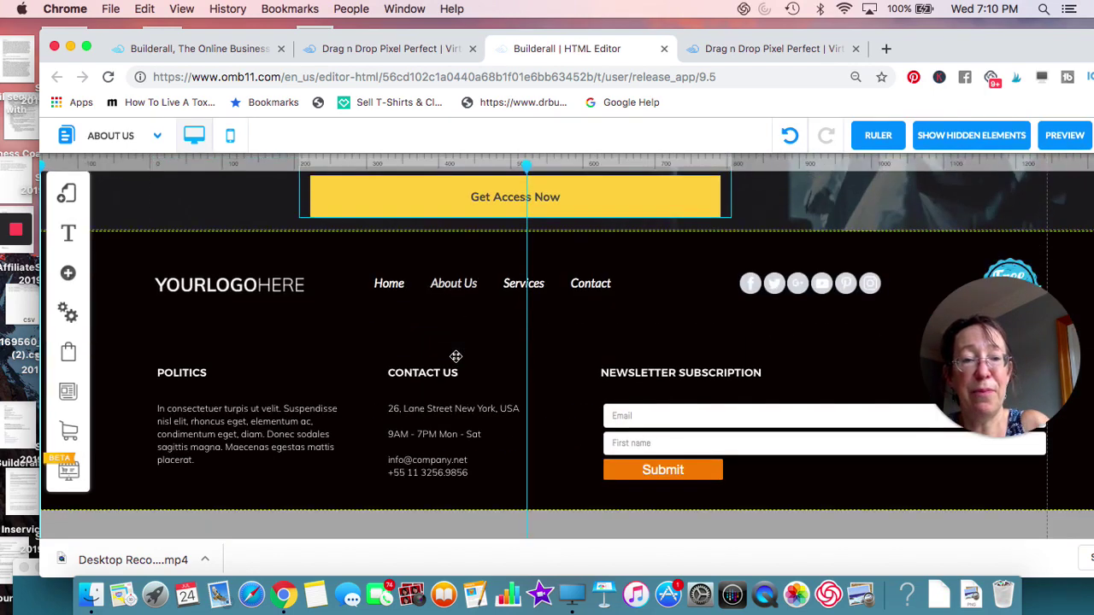
scroll(455, 356, up, 4)
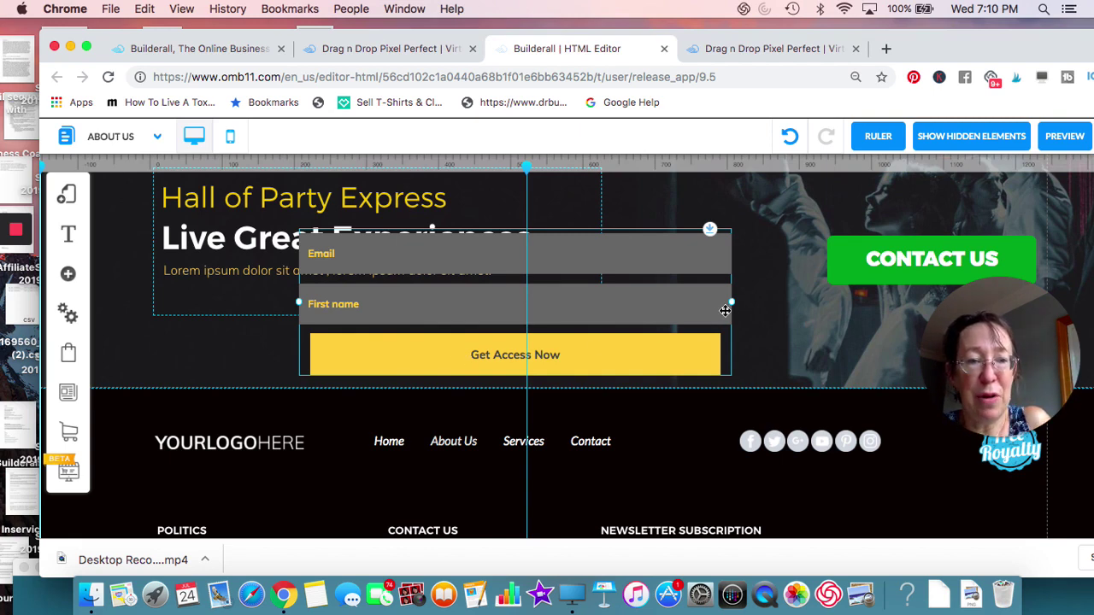
drag(730, 305, 696, 343)
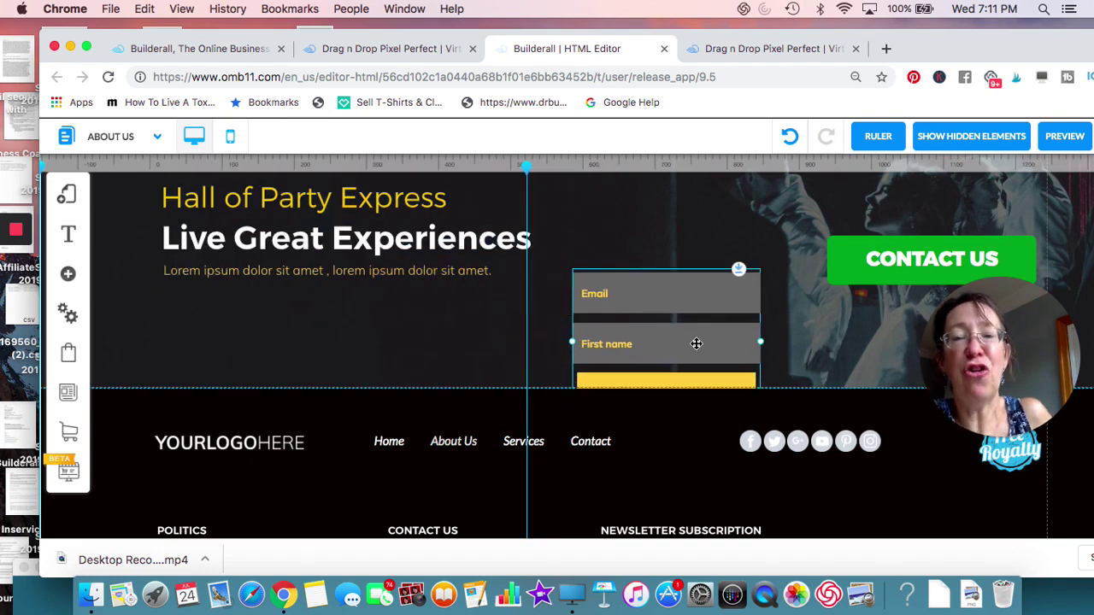
Step: Open a new incognito browser window
click(112, 10)
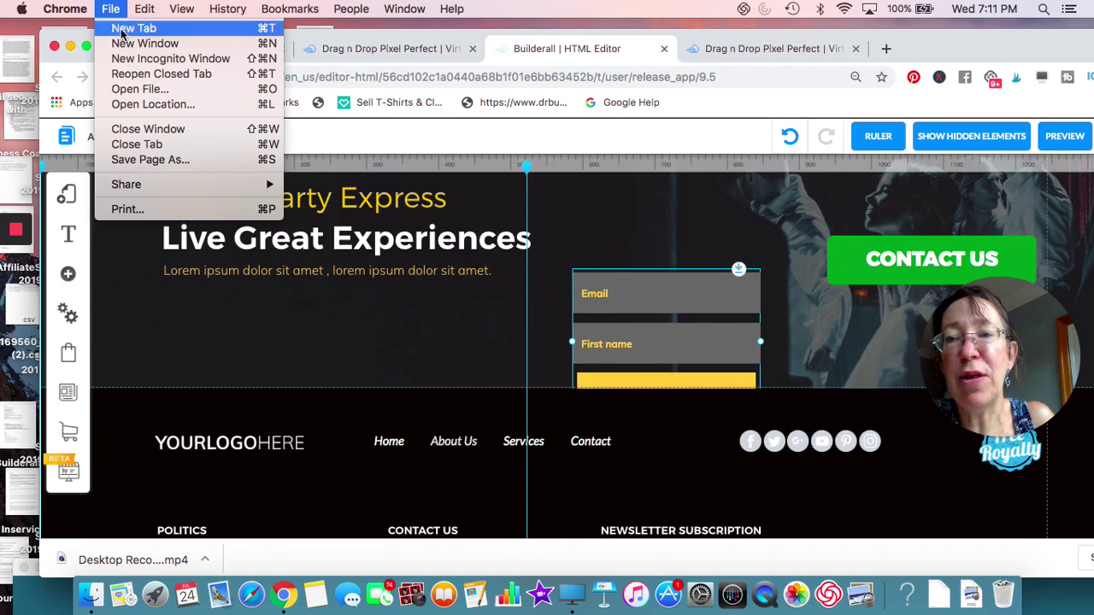
click(127, 42)
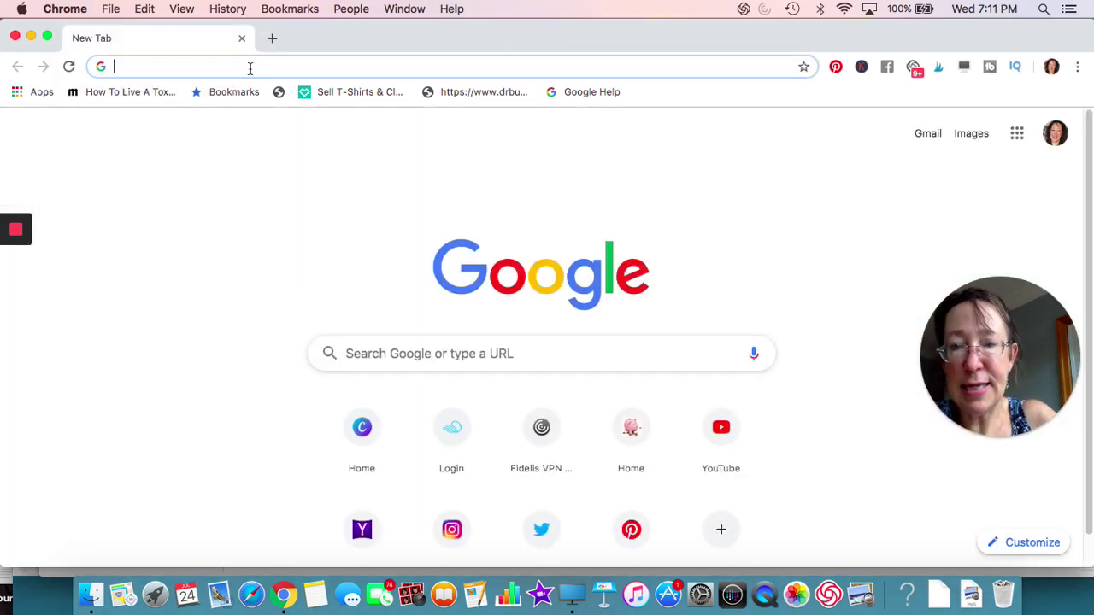
click(107, 10)
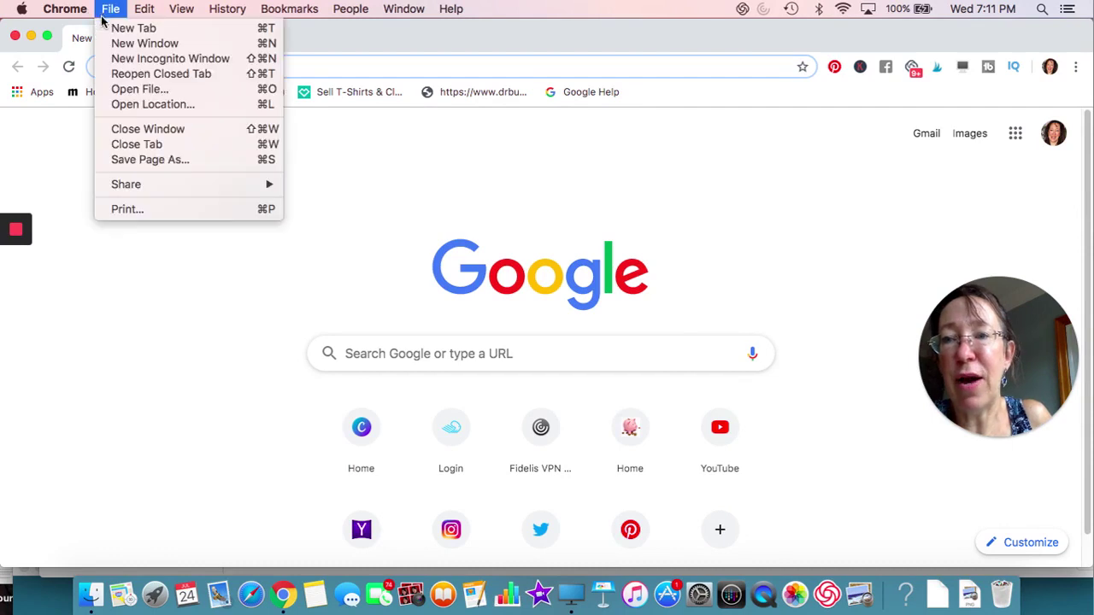
click(118, 59)
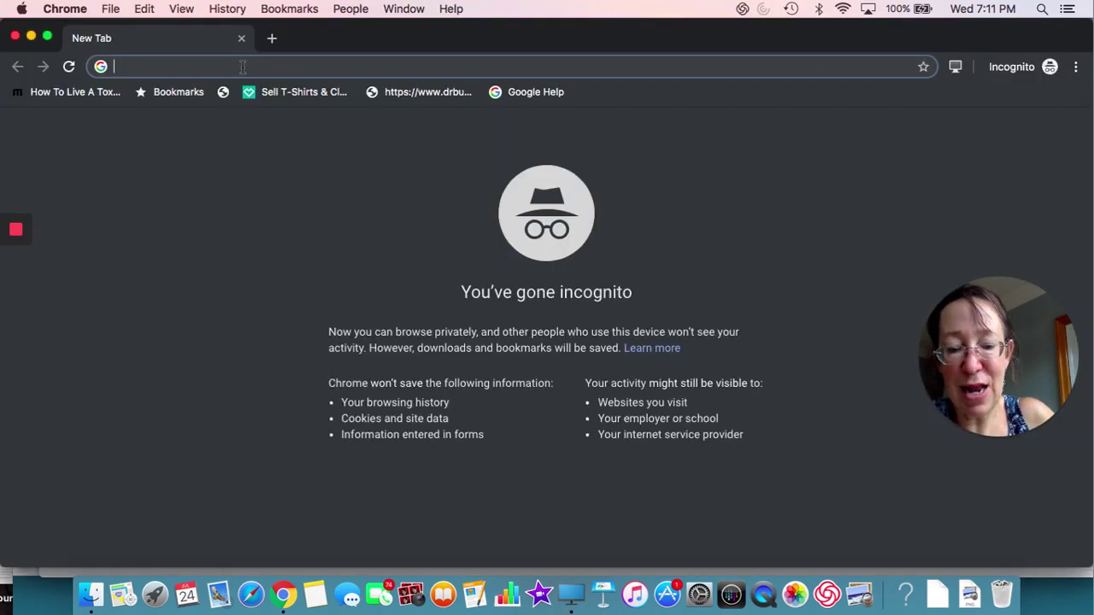
text(https:)
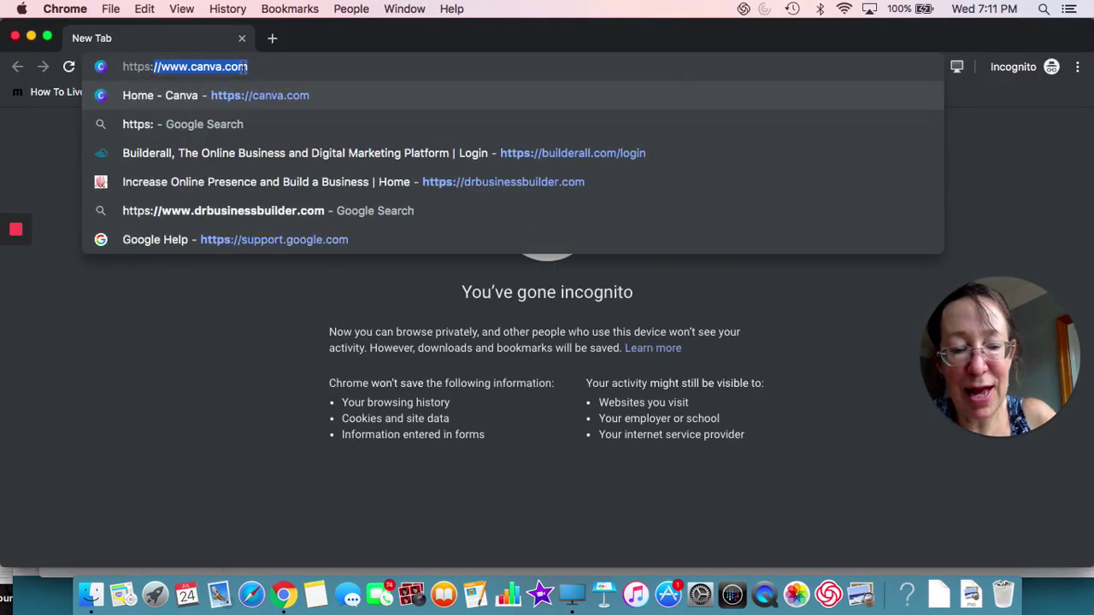
text(//www.)
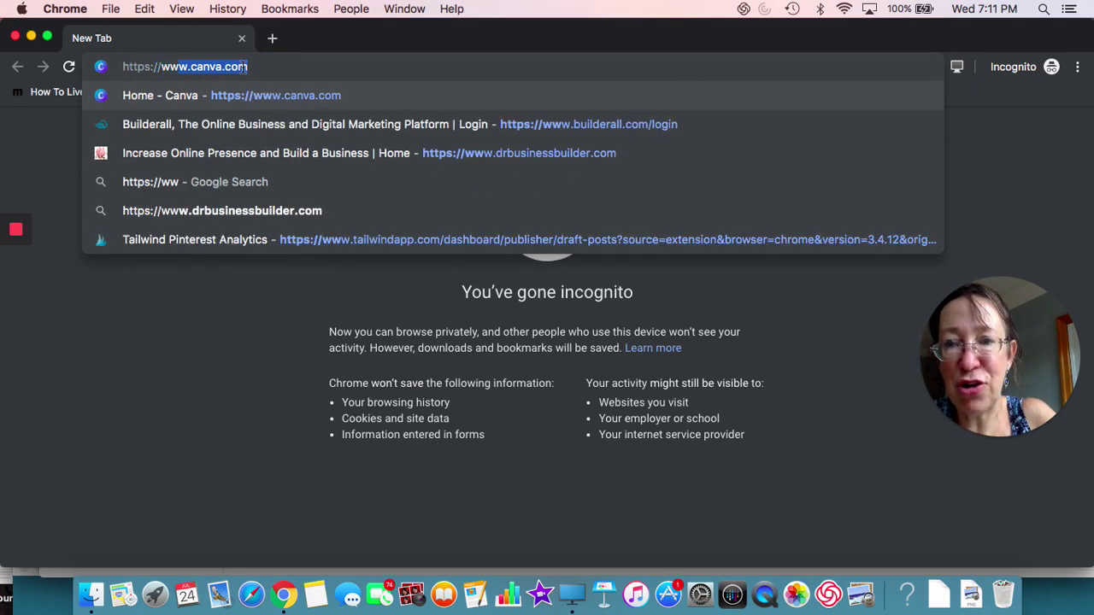
text(drbusinessbuilder)
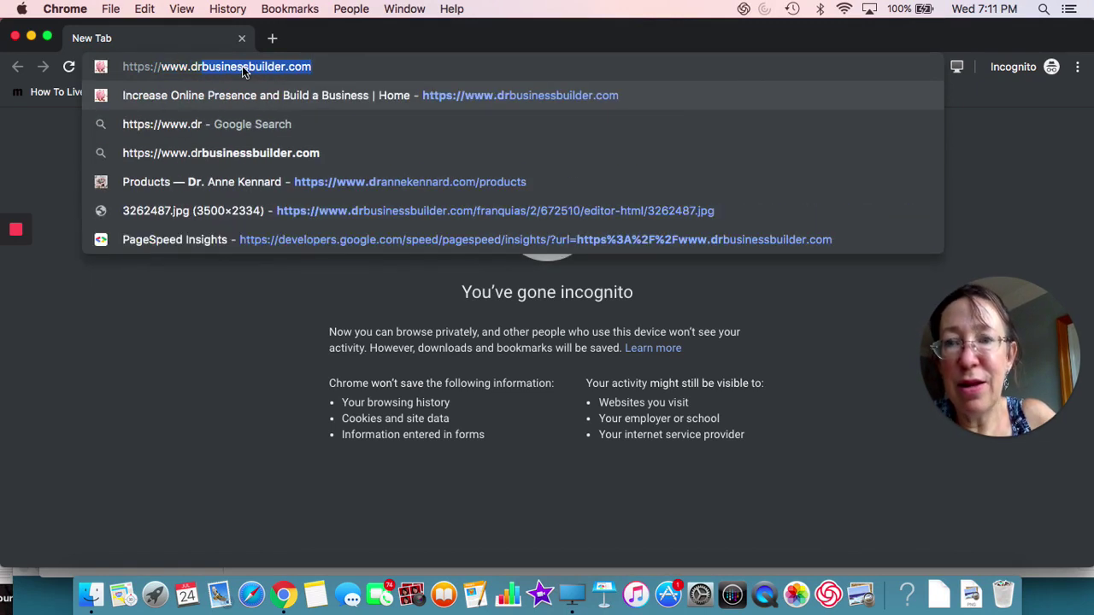
click(353, 65)
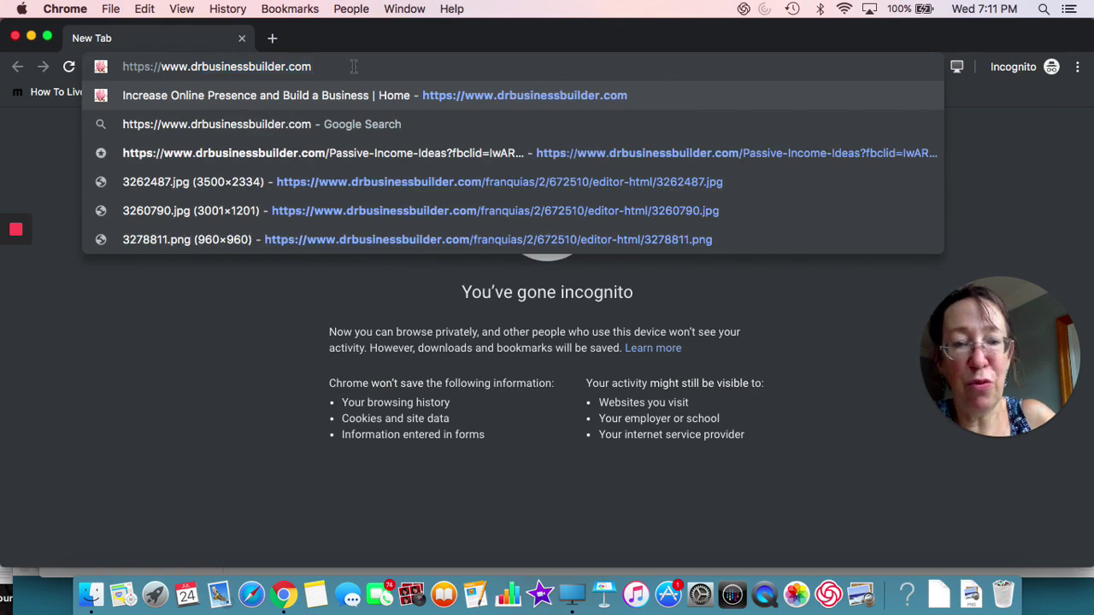
key(Return)
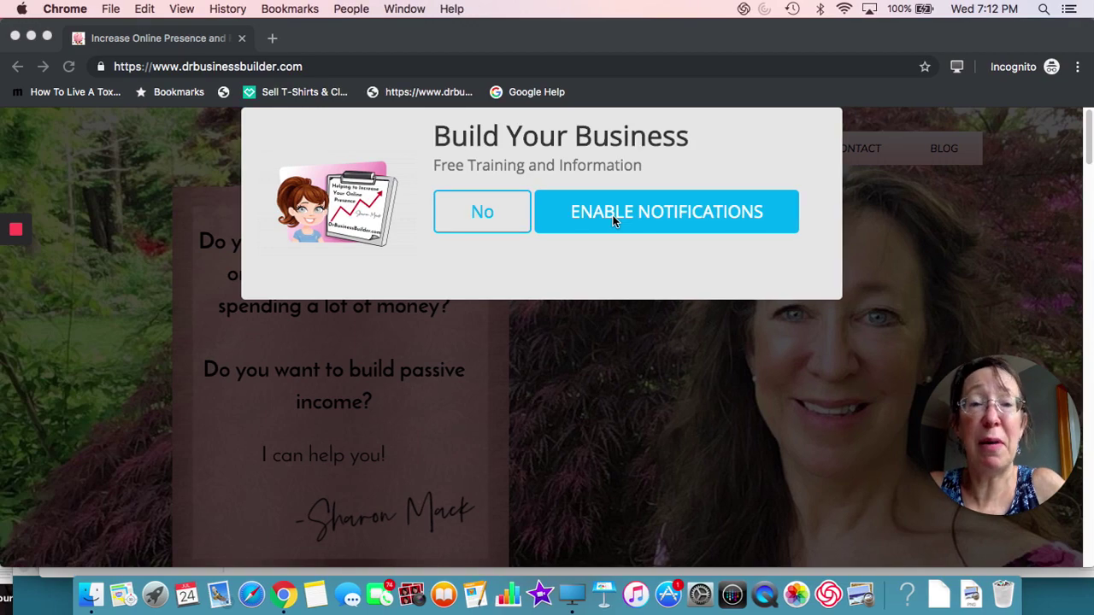
Step: Dismiss the Build Your Business notification pop-up and answer yes to the sitebot's offer of more information on the home page
click(620, 368)
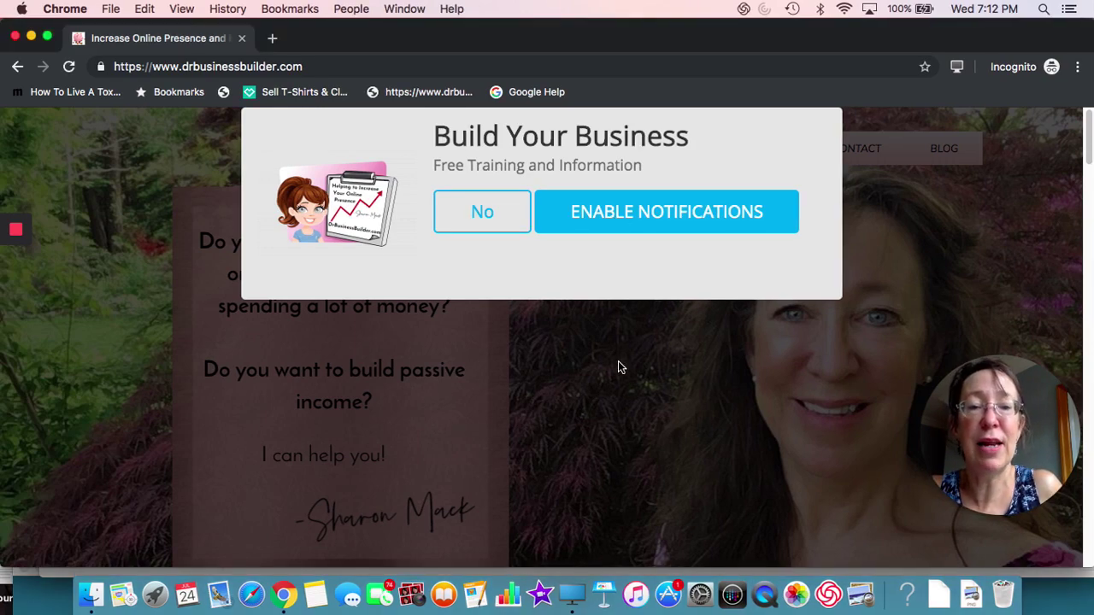
click(622, 369)
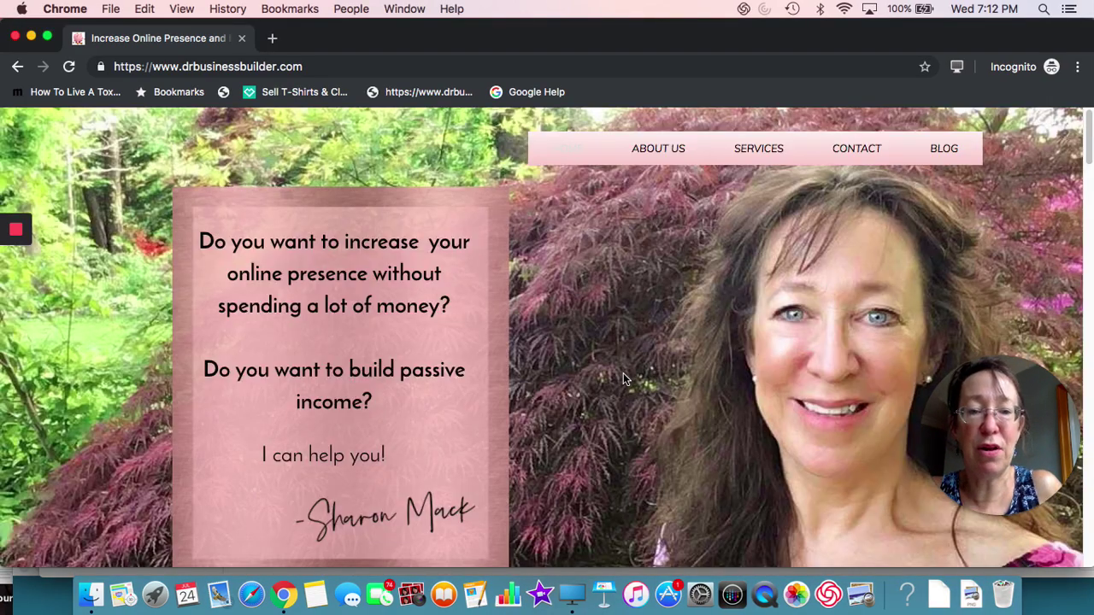
scroll(623, 372, down, 6)
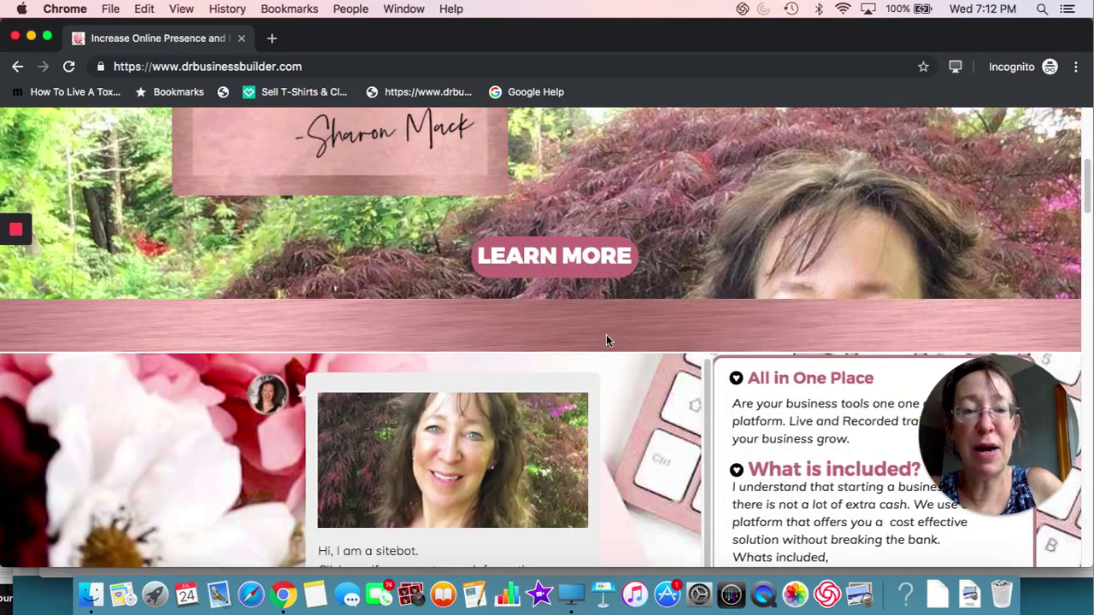
scroll(606, 340, down, 3)
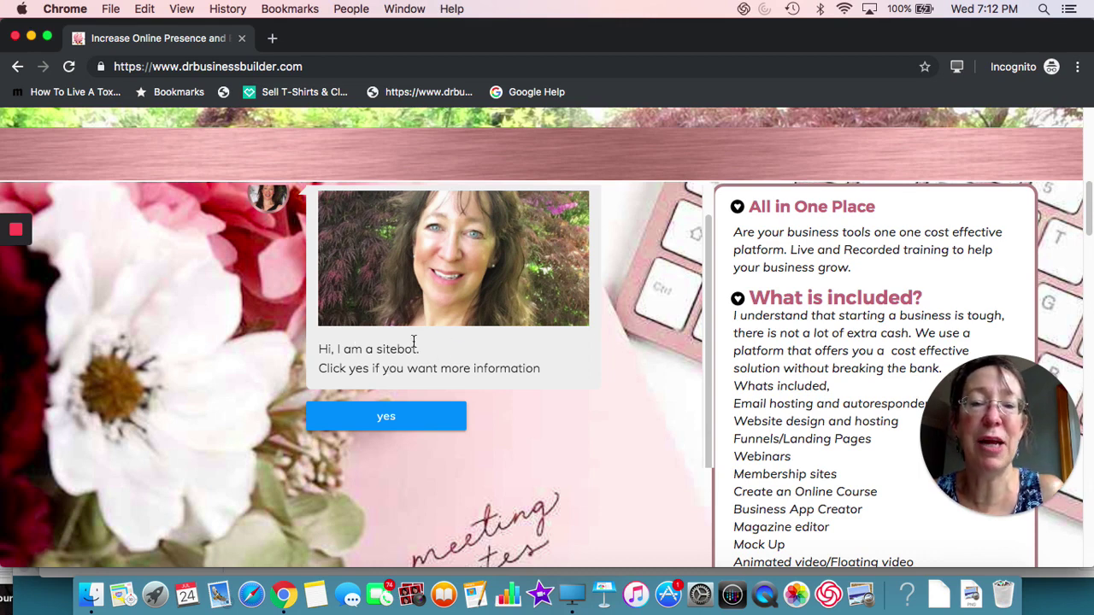
click(388, 419)
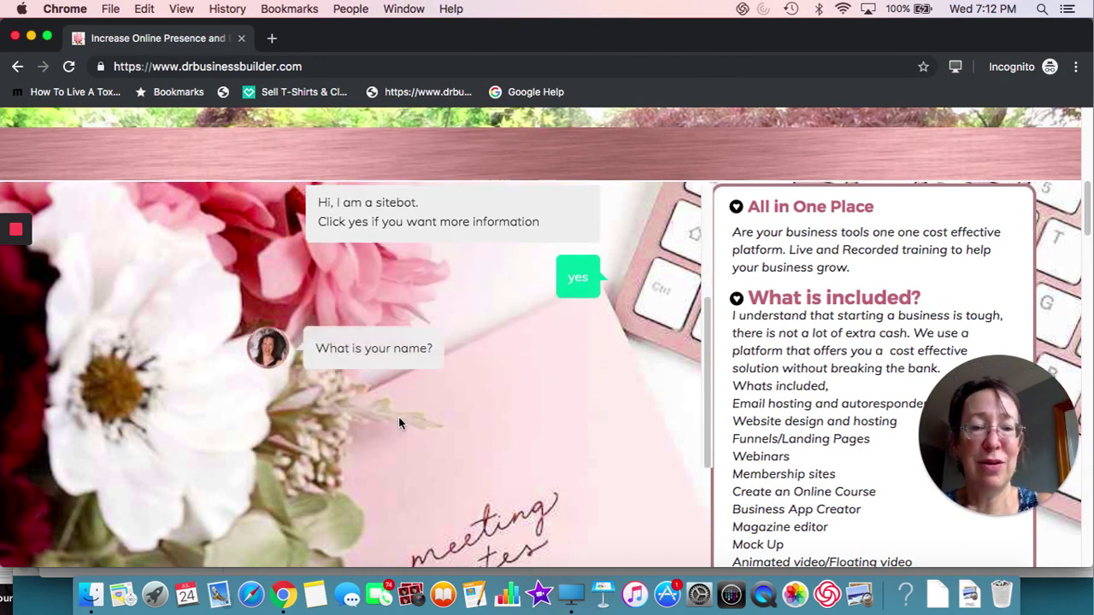
right_click(393, 413)
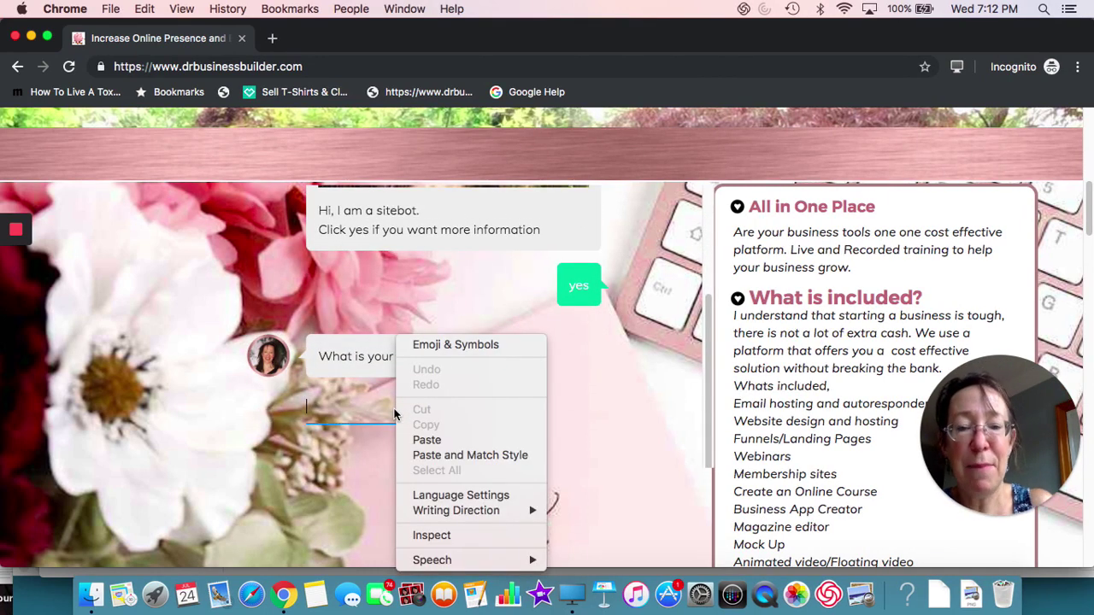
key(Down)
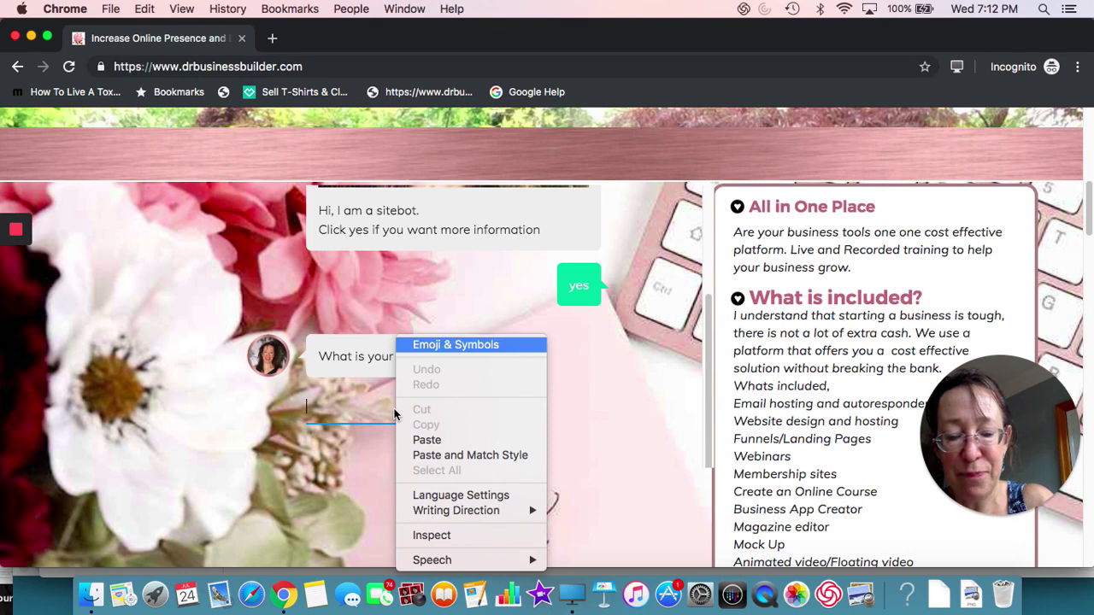
key(Down)
key(Down)
key(Down)
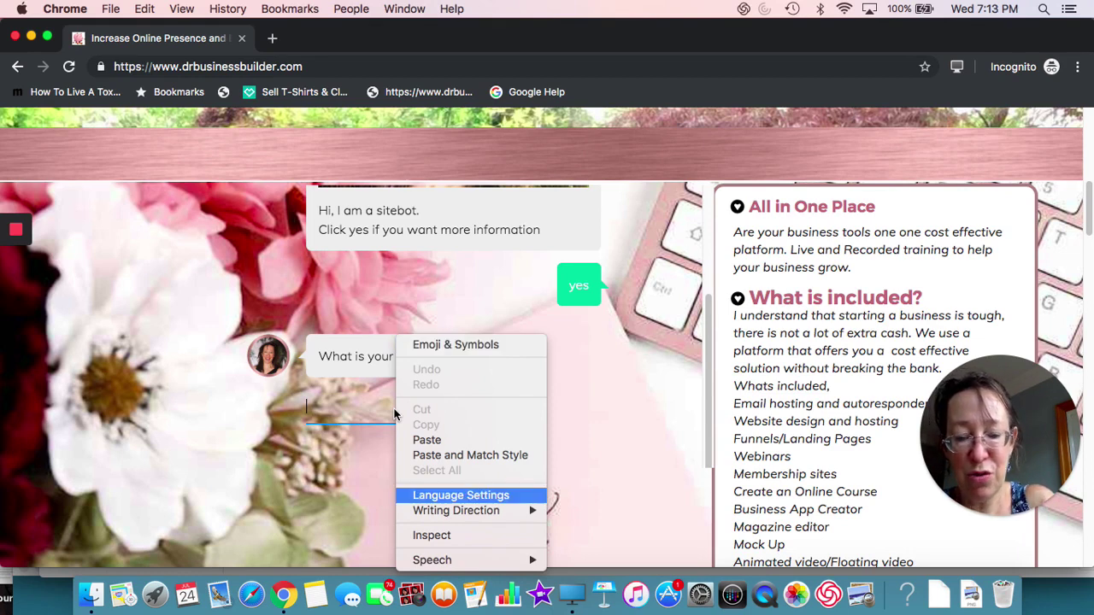
Step: Submit a visitor's first name to the sitebot and review the information choices it offers
click(359, 407)
text(Katie)
click(498, 408)
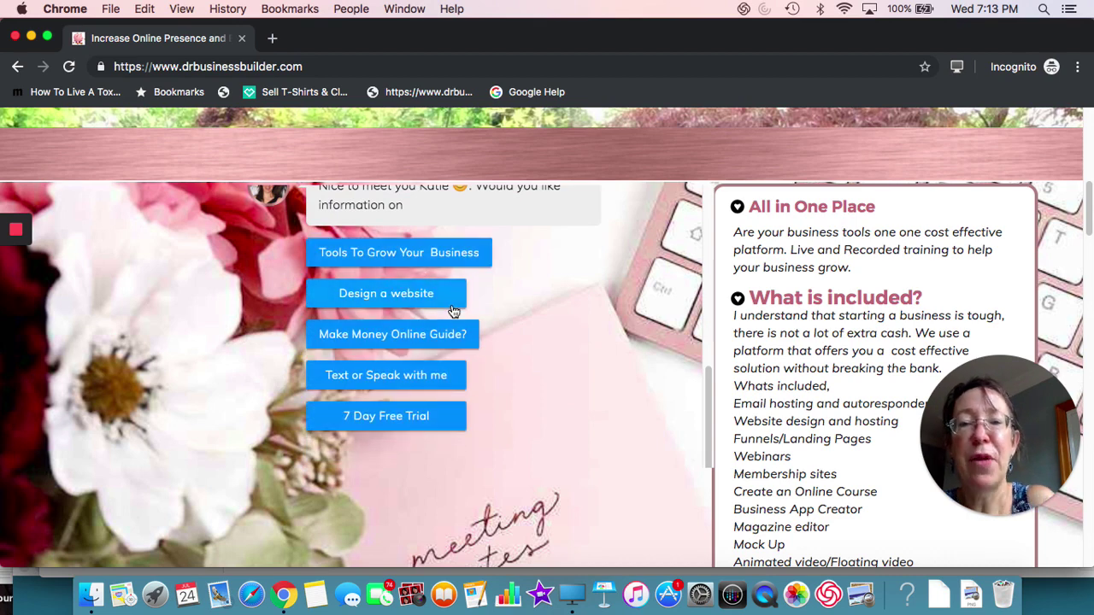
scroll(455, 308, up, 2)
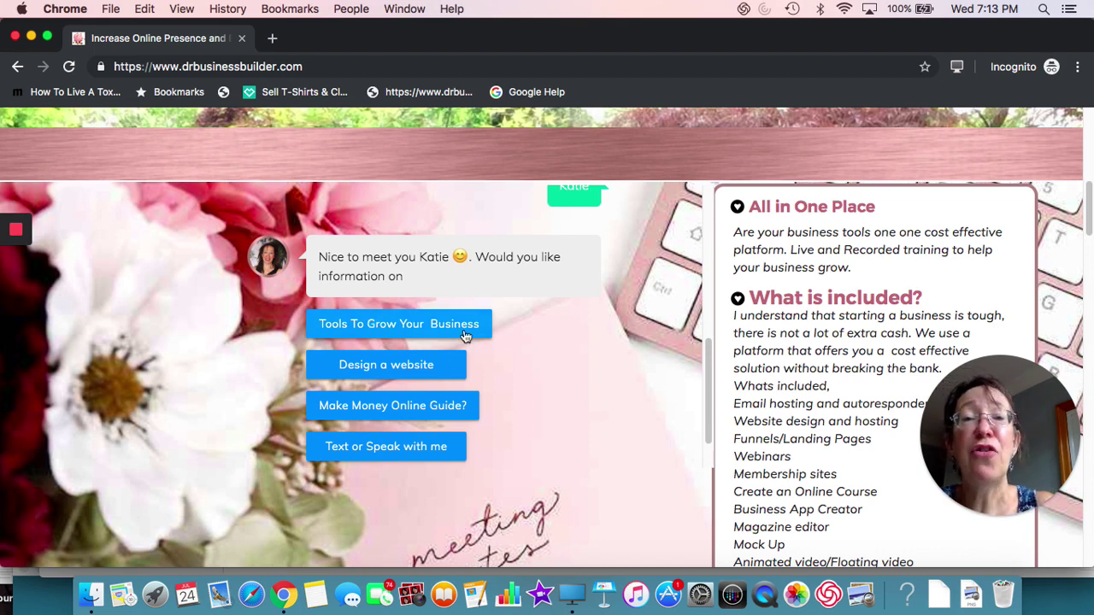
Step: Close the incognito window and the blank browser window, and return to the footer of the About Us page in the editor
drag(342, 41, 403, 50)
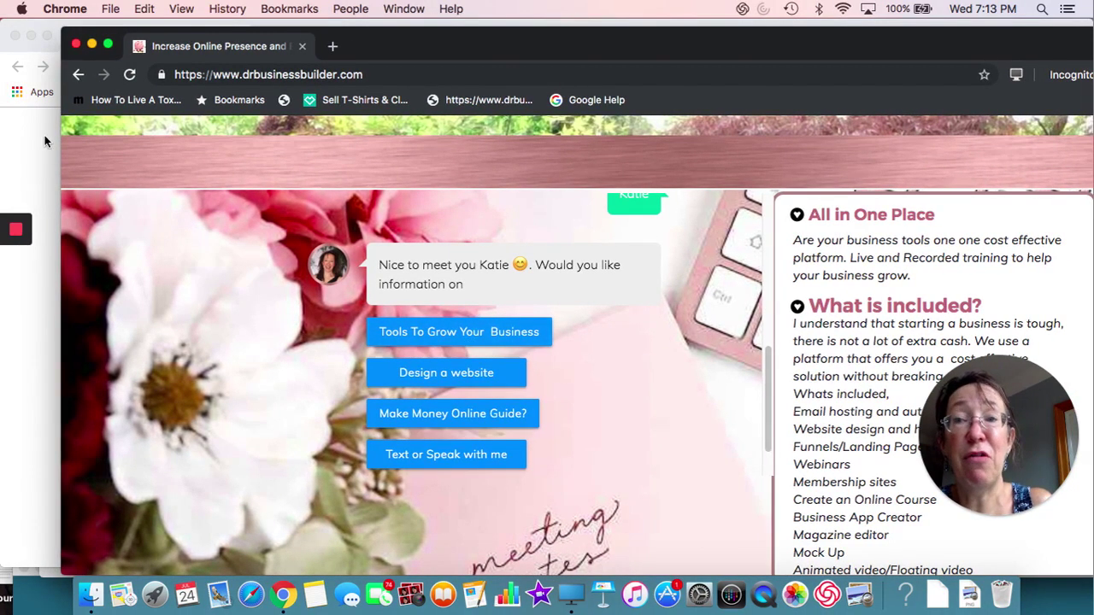
click(77, 44)
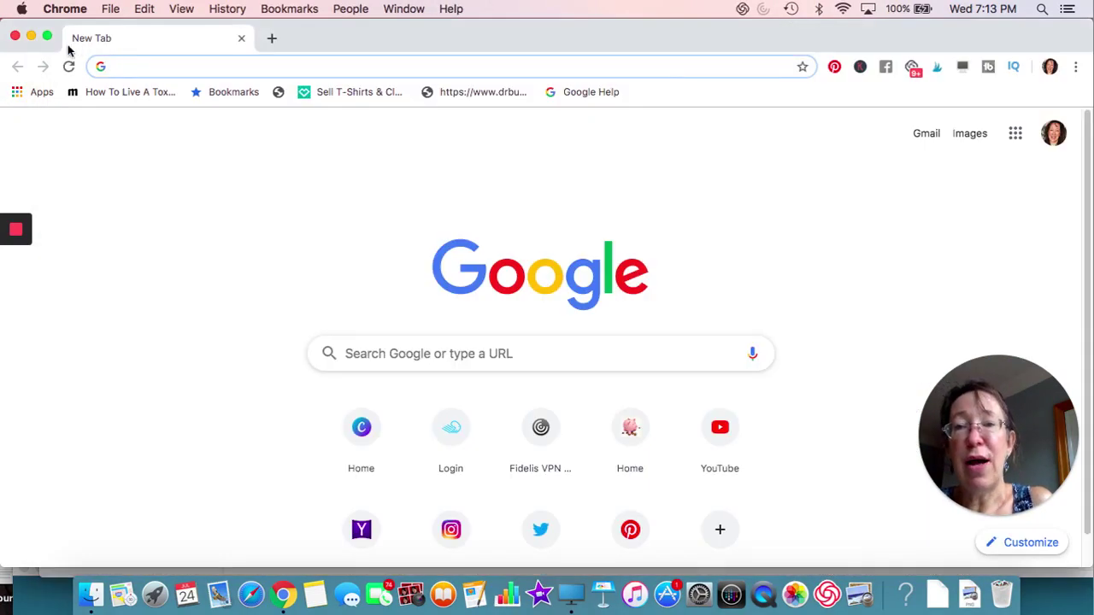
click(14, 36)
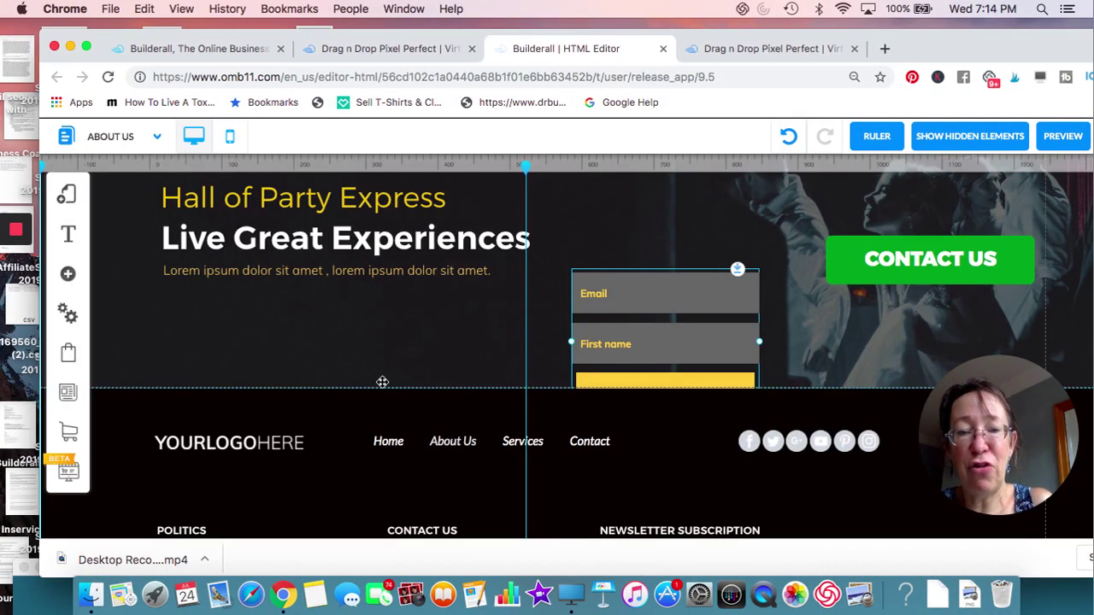
scroll(381, 384, down, 5)
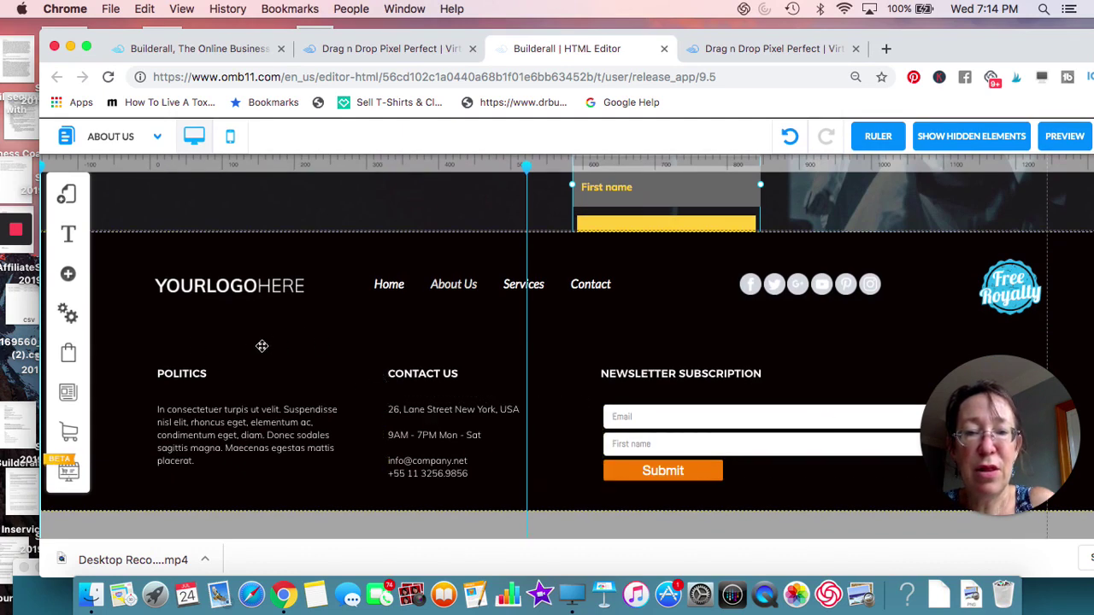
Step: List the pages of the Hall Party Express layout and open the image options for Professional B's photo in the team section
scroll(422, 366, up, 5)
scroll(422, 365, up, 6)
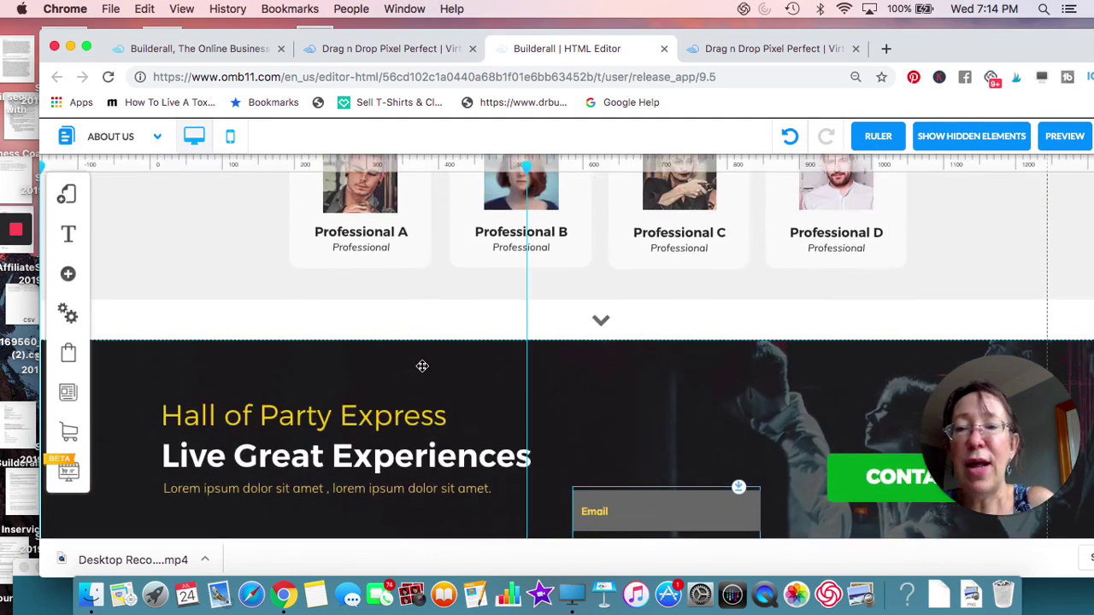
click(70, 198)
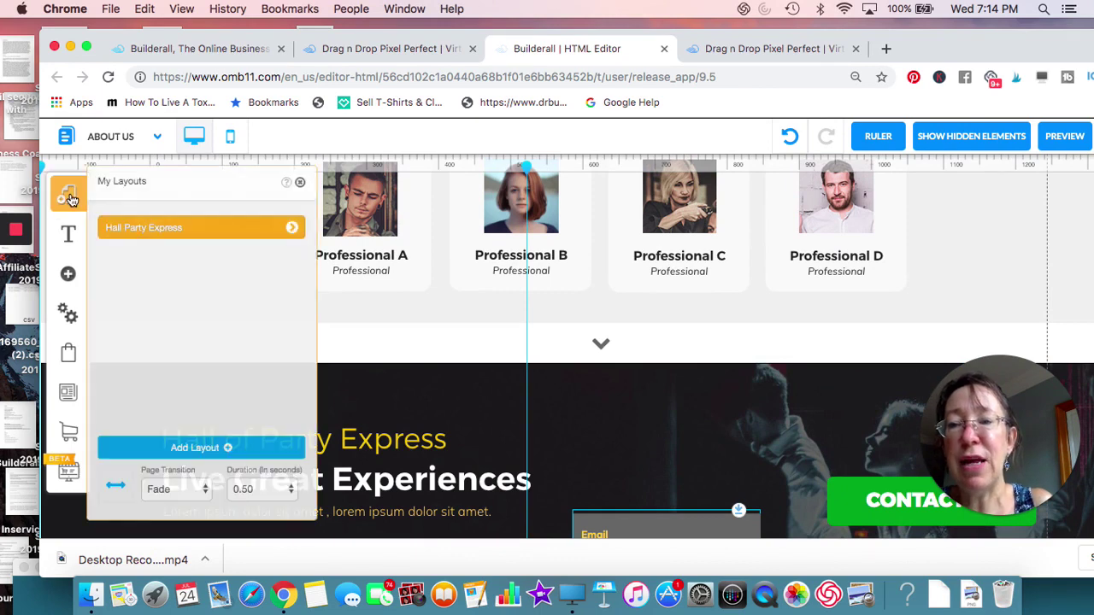
click(295, 229)
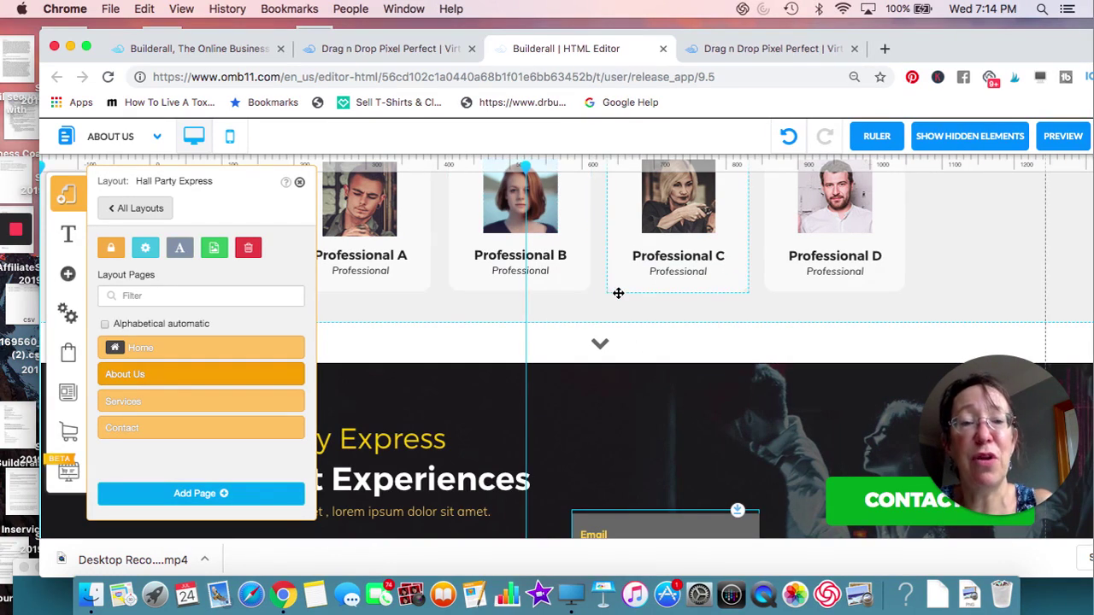
scroll(604, 291, up, 3)
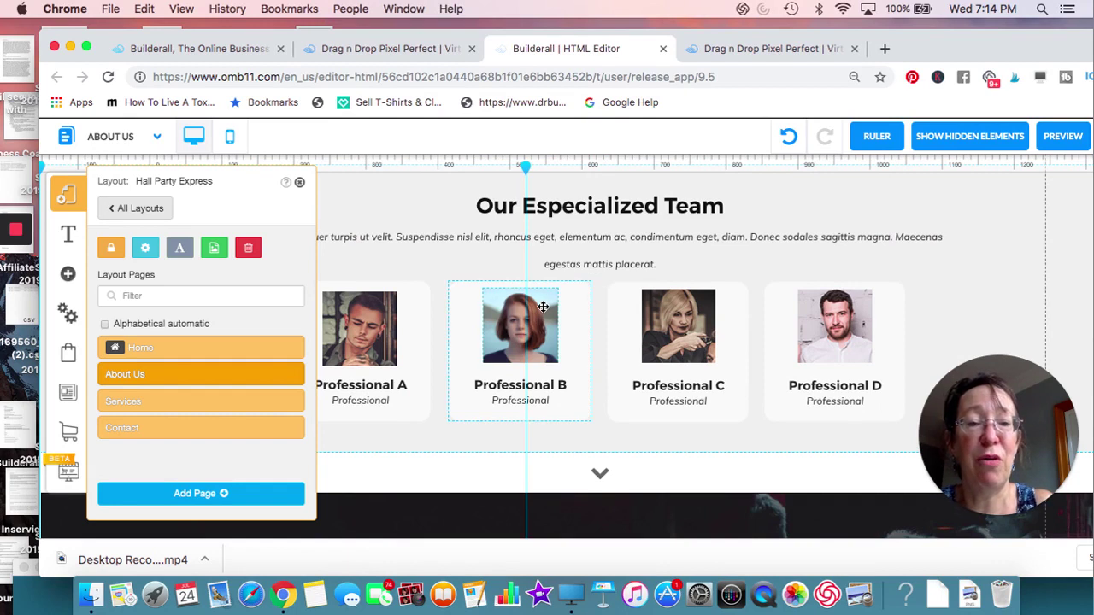
click(539, 309)
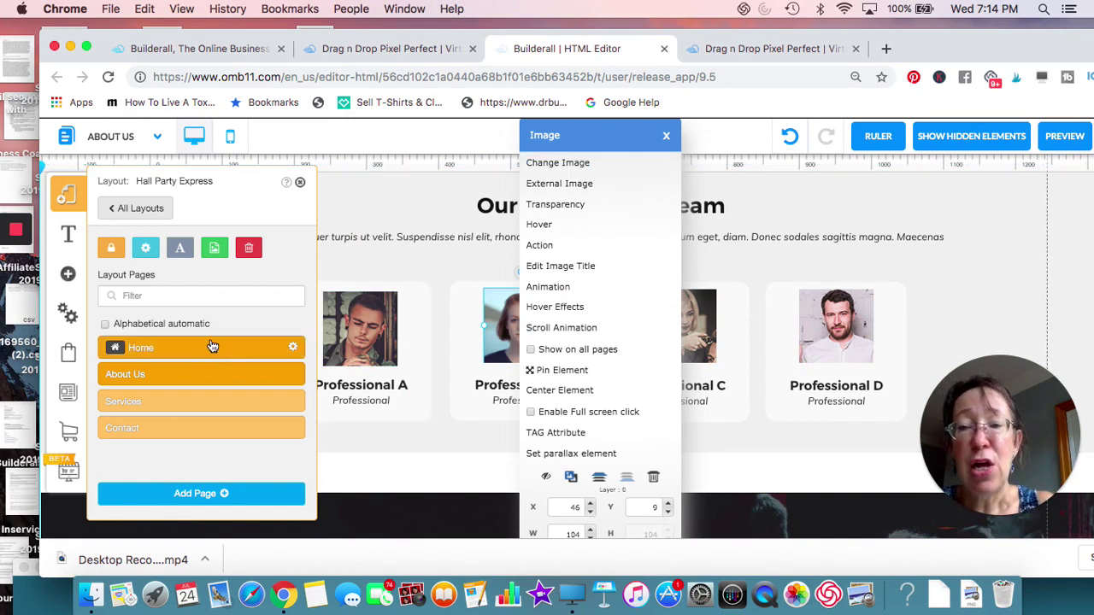
Step: Review the layout's Settings and SEO fields, from favicon, title and description to scripts and Mailing Boss Integration Key, and return to the page list
click(145, 250)
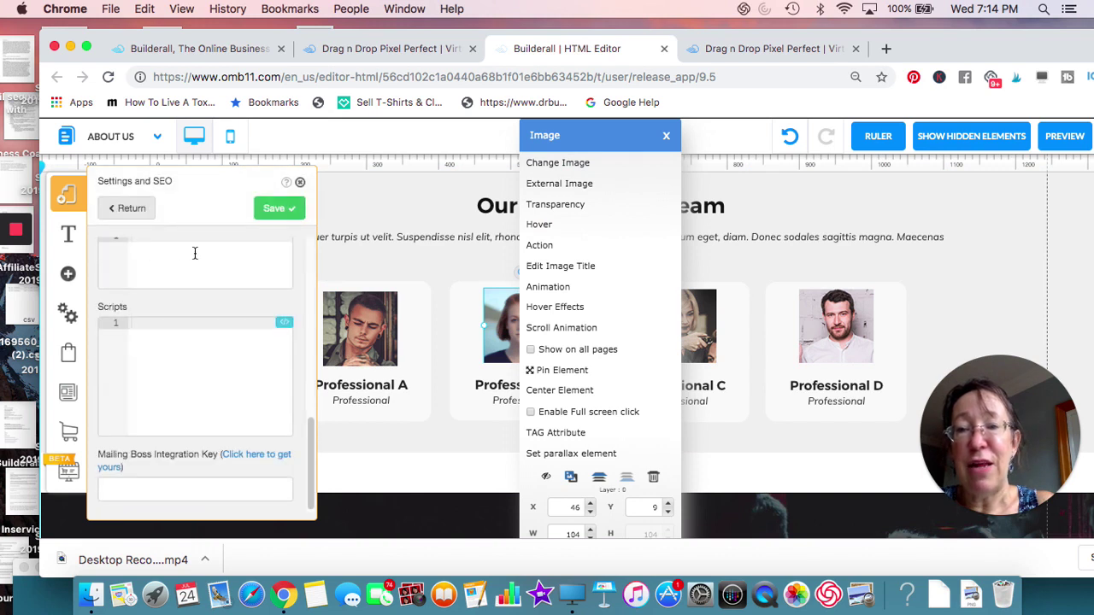
scroll(188, 302, up, 10)
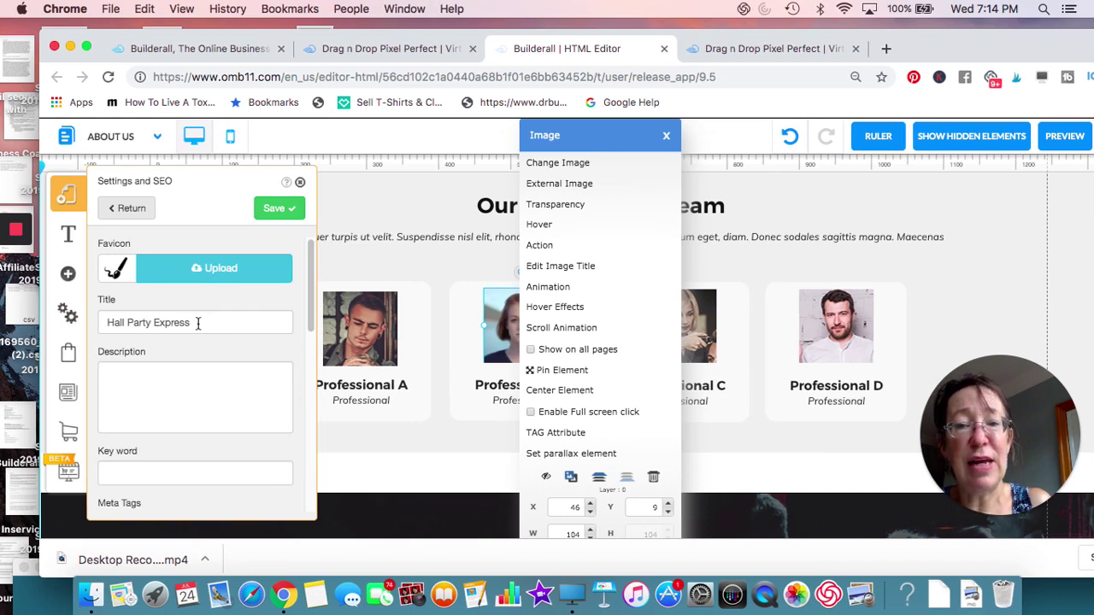
scroll(197, 323, down, 2)
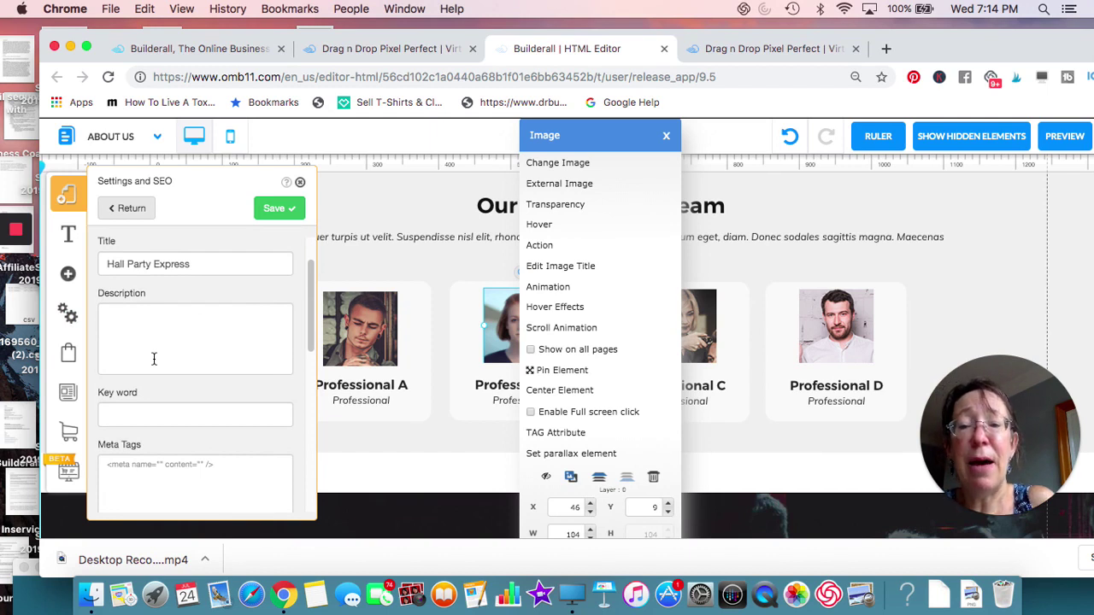
scroll(154, 358, down, 2)
scroll(141, 333, down, 6)
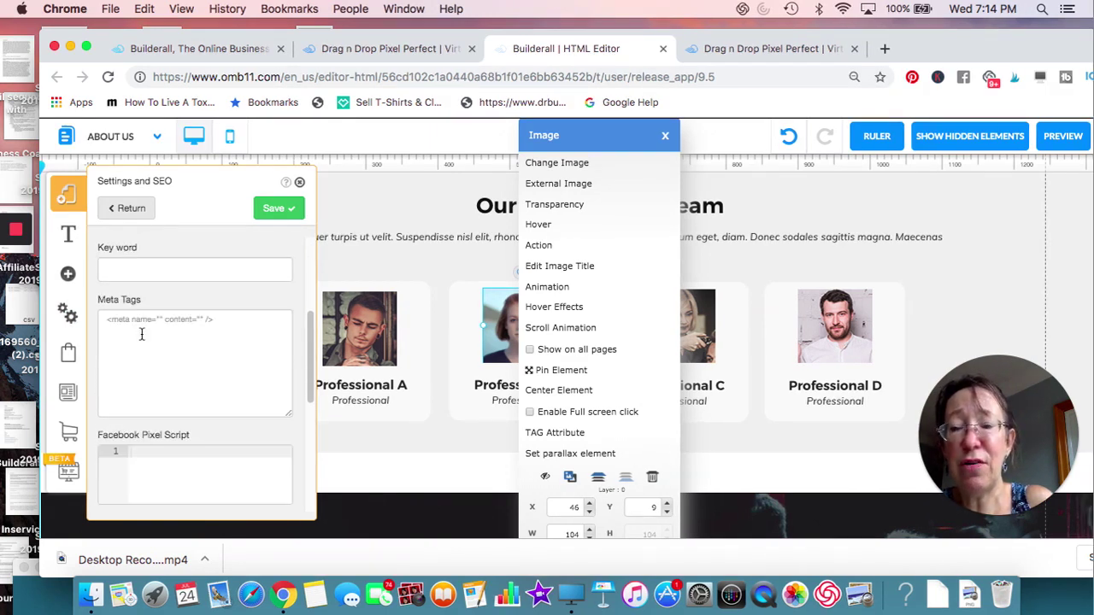
scroll(142, 334, down, 8)
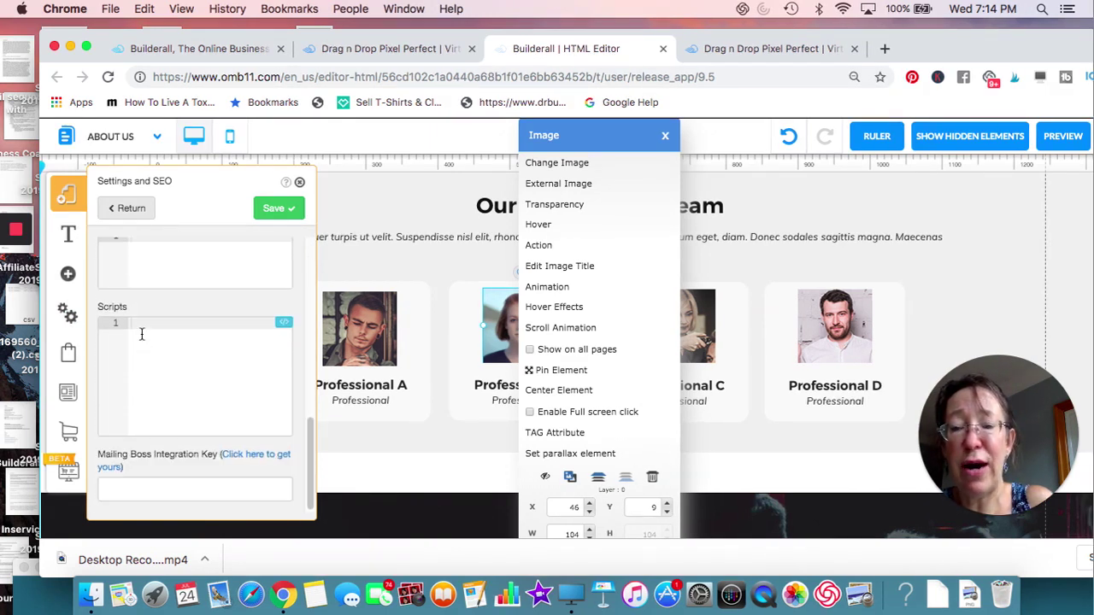
scroll(141, 334, up, 3)
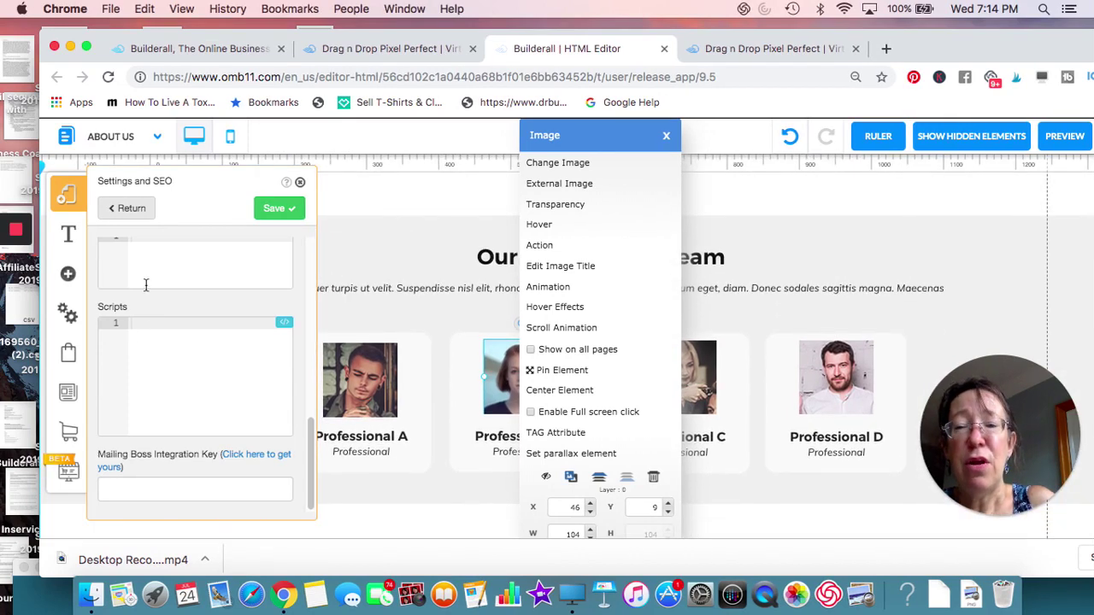
scroll(150, 282, up, 3)
scroll(150, 282, up, 5)
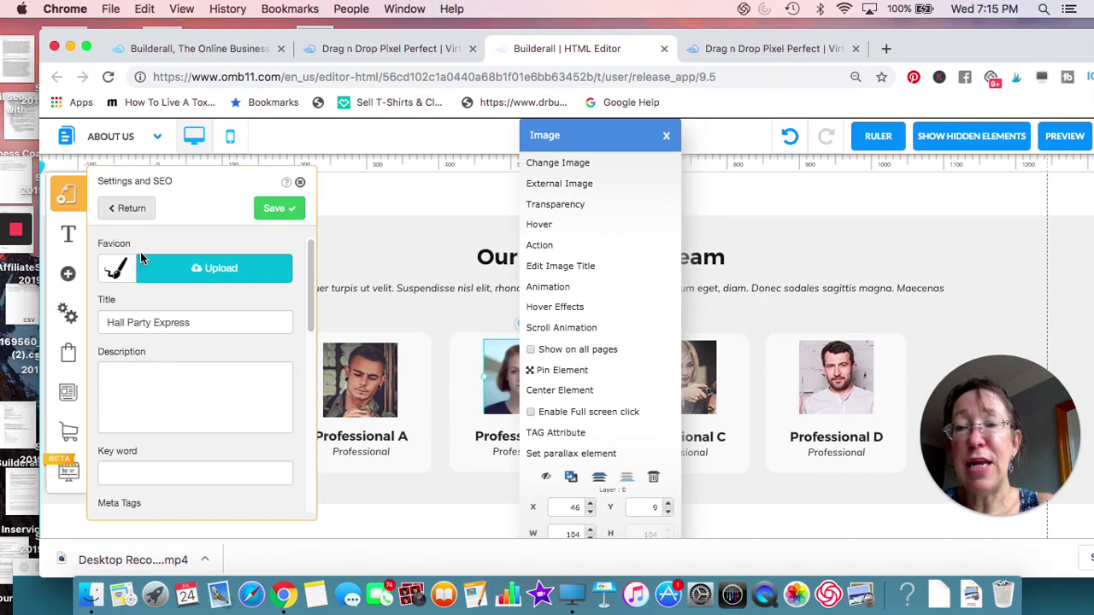
scroll(154, 254, up, 1)
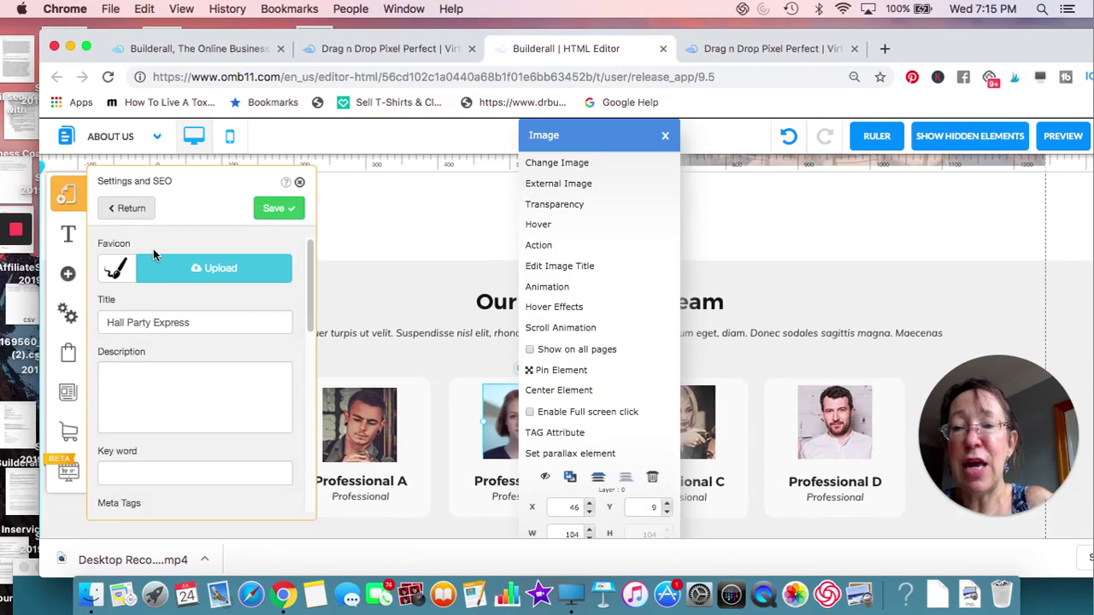
click(128, 208)
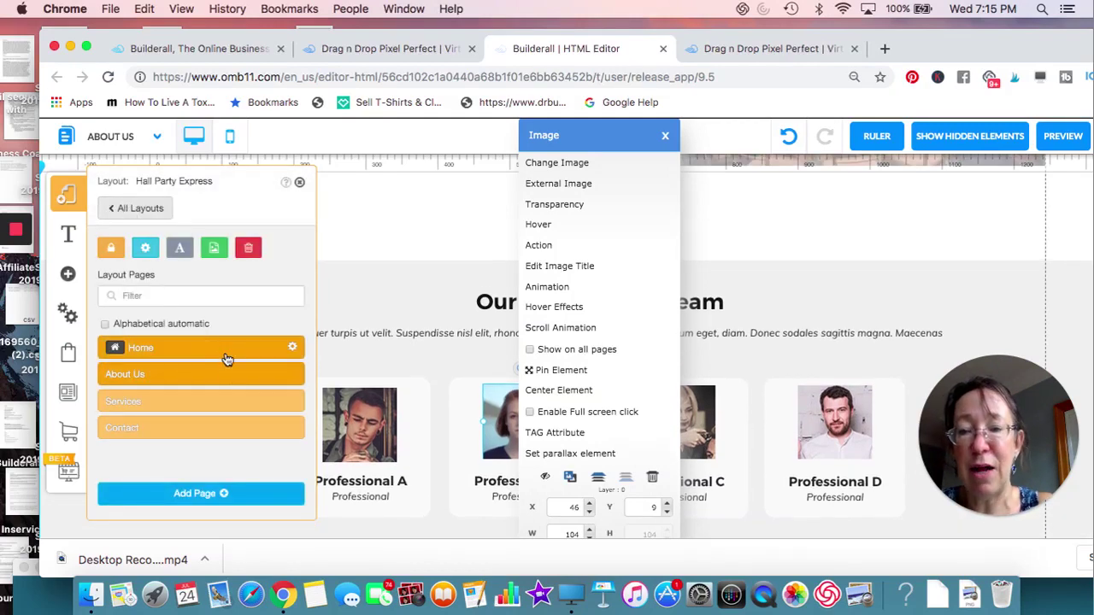
Step: Switch to the Services page and examine its Settings and SEO fields down to the Google preview
click(241, 406)
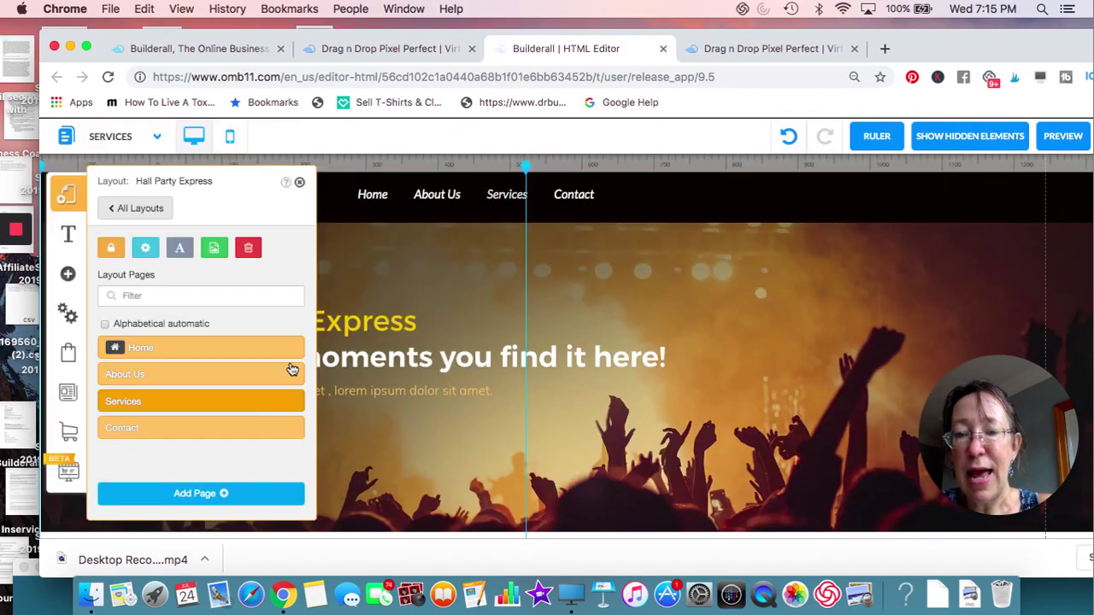
mouse_move(291, 404)
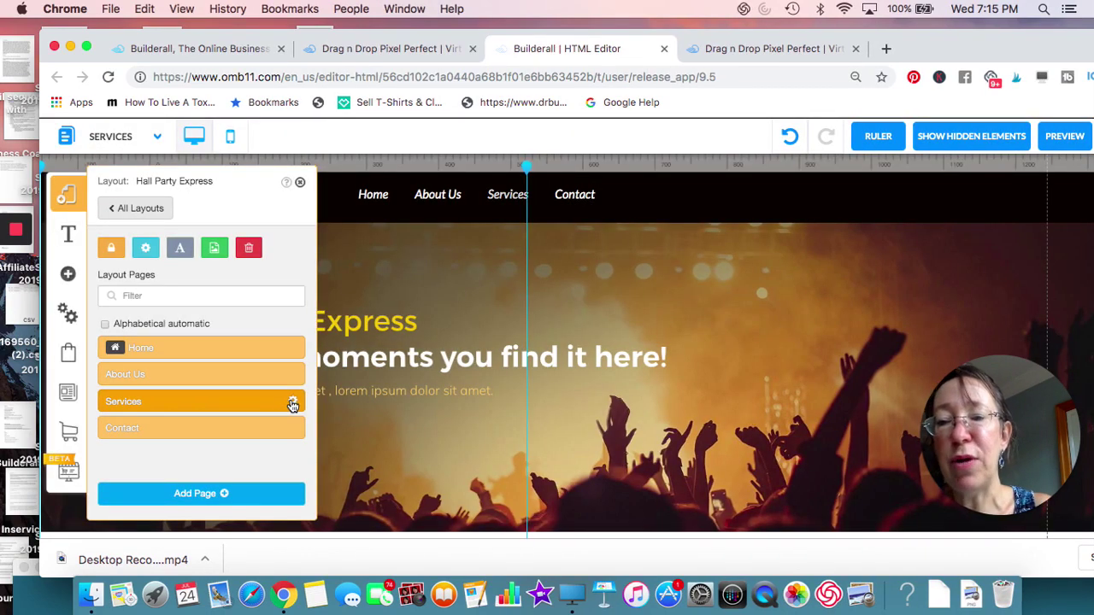
click(292, 403)
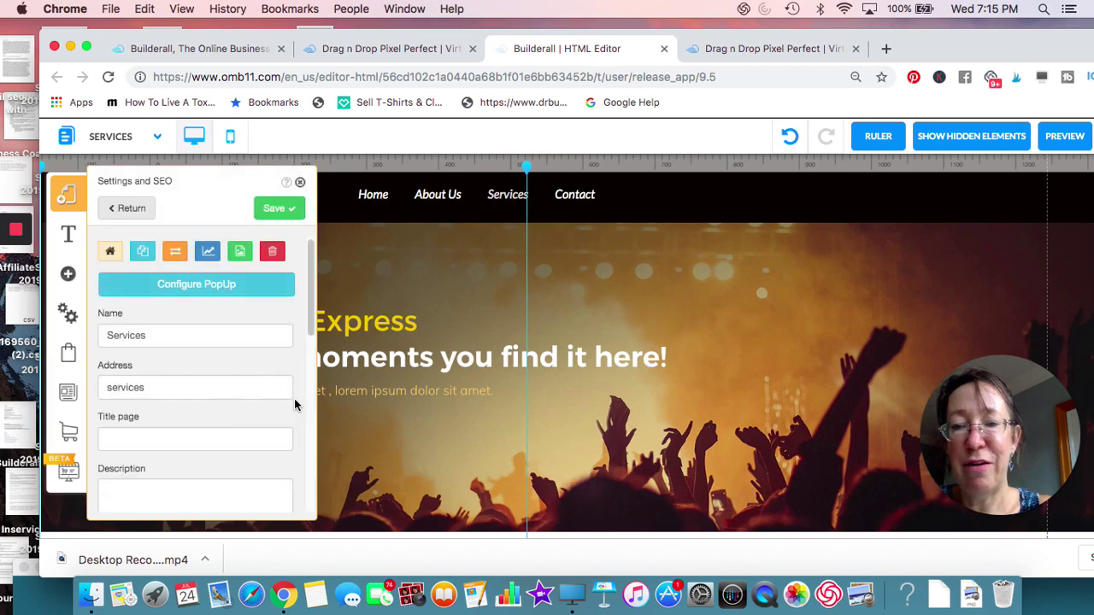
scroll(165, 347, down, 5)
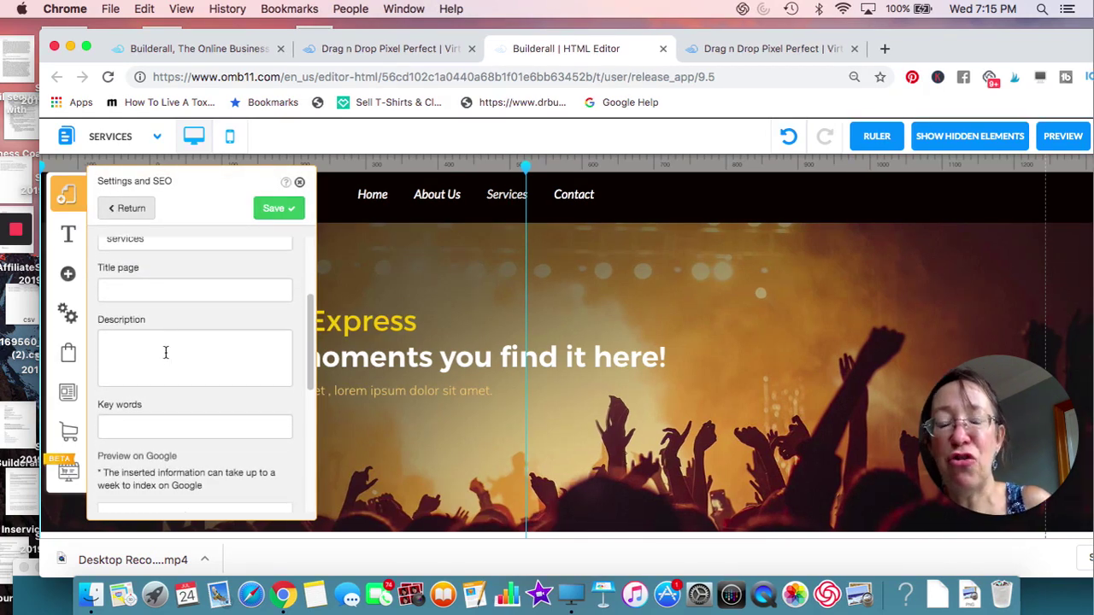
scroll(166, 359, down, 4)
scroll(169, 365, down, 2)
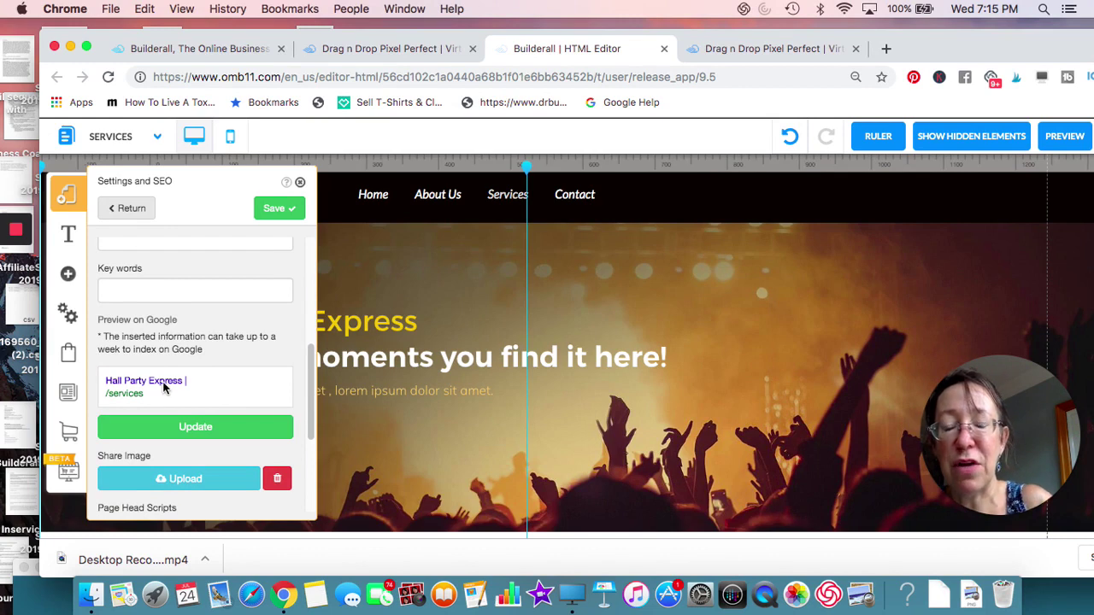
Step: Enter the placeholder description "xxxxxxxxx xxxxx" for the Services page and update its Google preview
scroll(164, 386, up, 3)
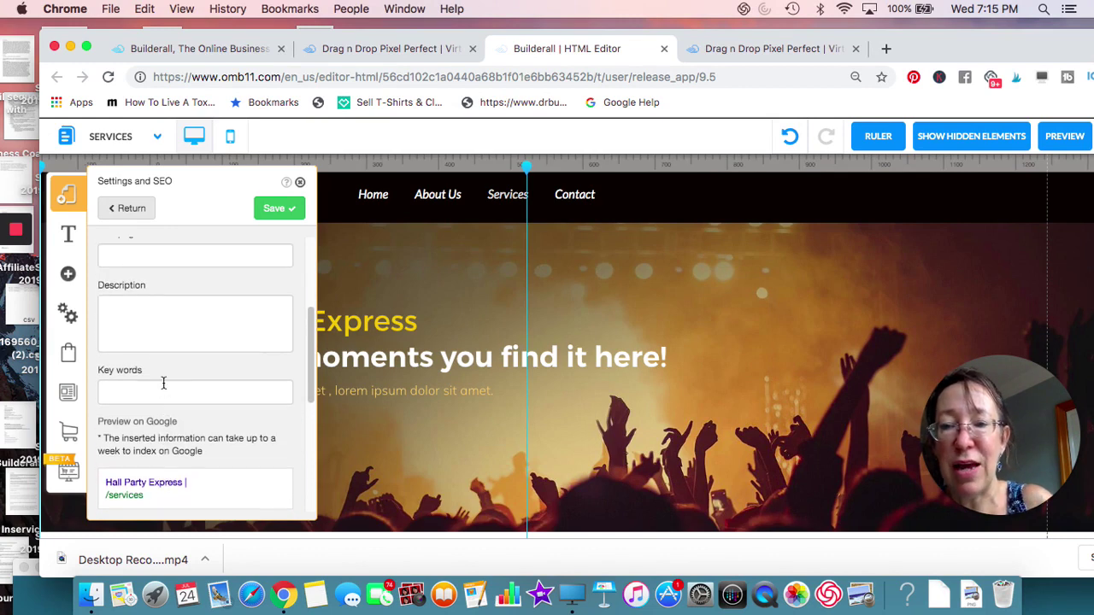
click(126, 303)
text(xxxxx)
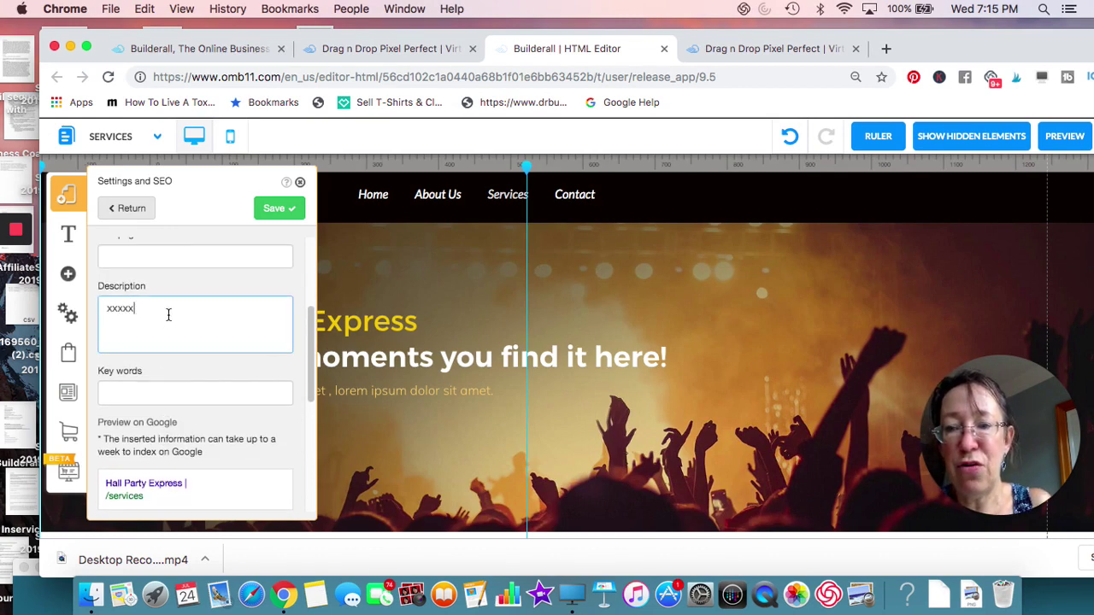
text(xxxx)
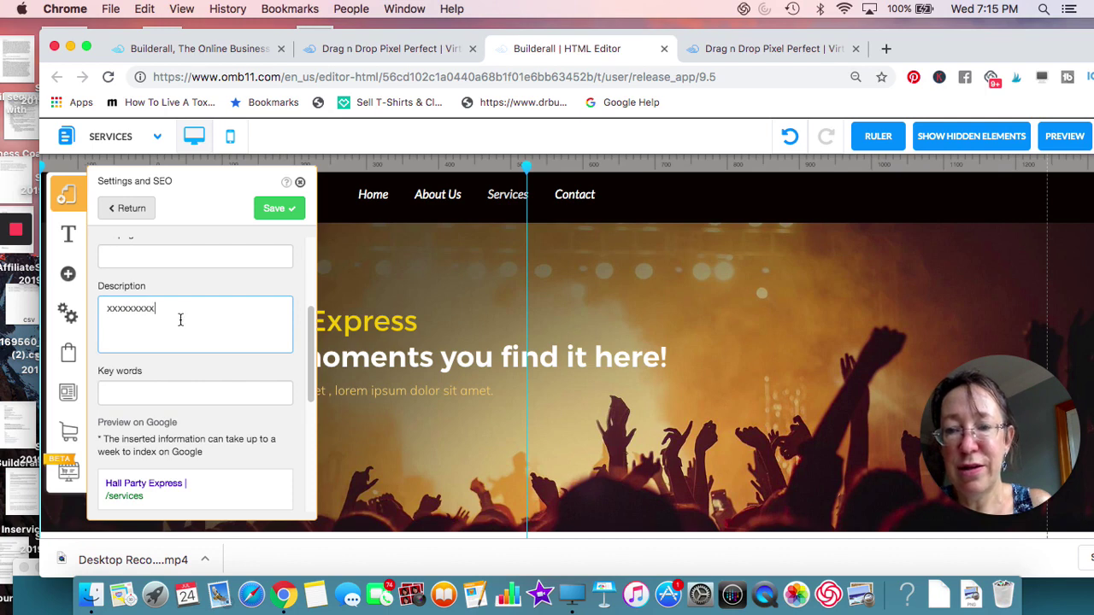
text(  xxxxx)
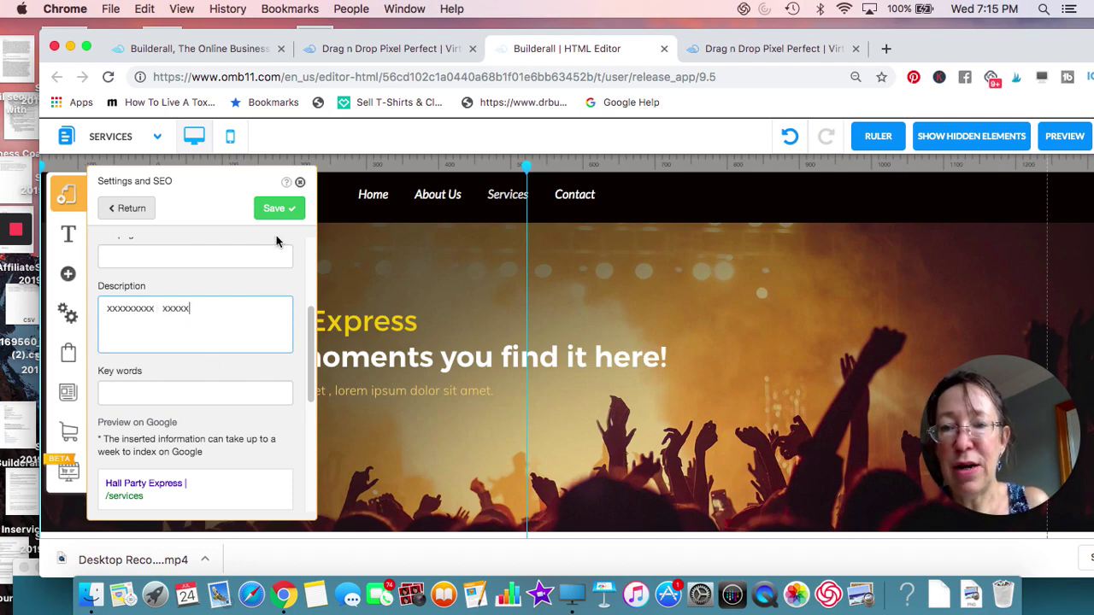
scroll(229, 297, down, 1)
scroll(229, 296, down, 1)
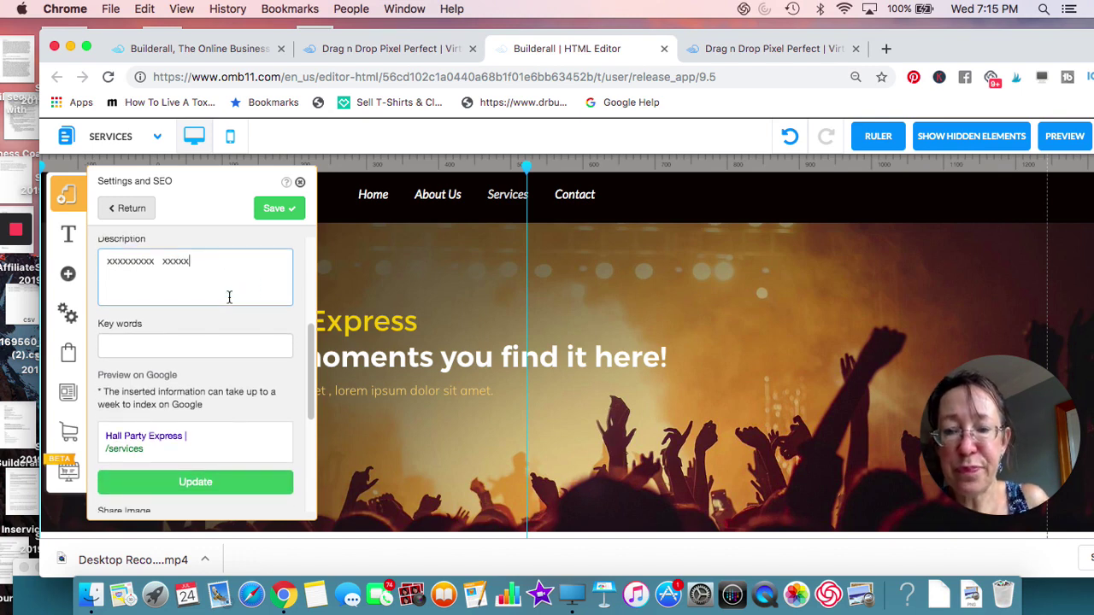
click(227, 484)
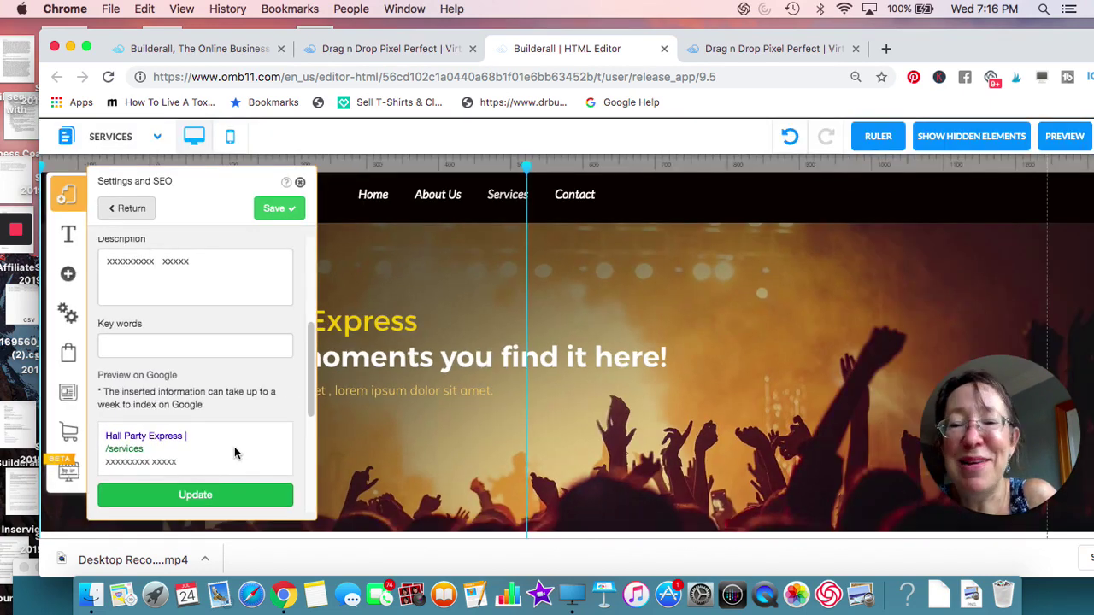
Step: Check the remaining Services page settings, close them, and switch to the Home page of the Hall Party Express layout
scroll(236, 452, down, 5)
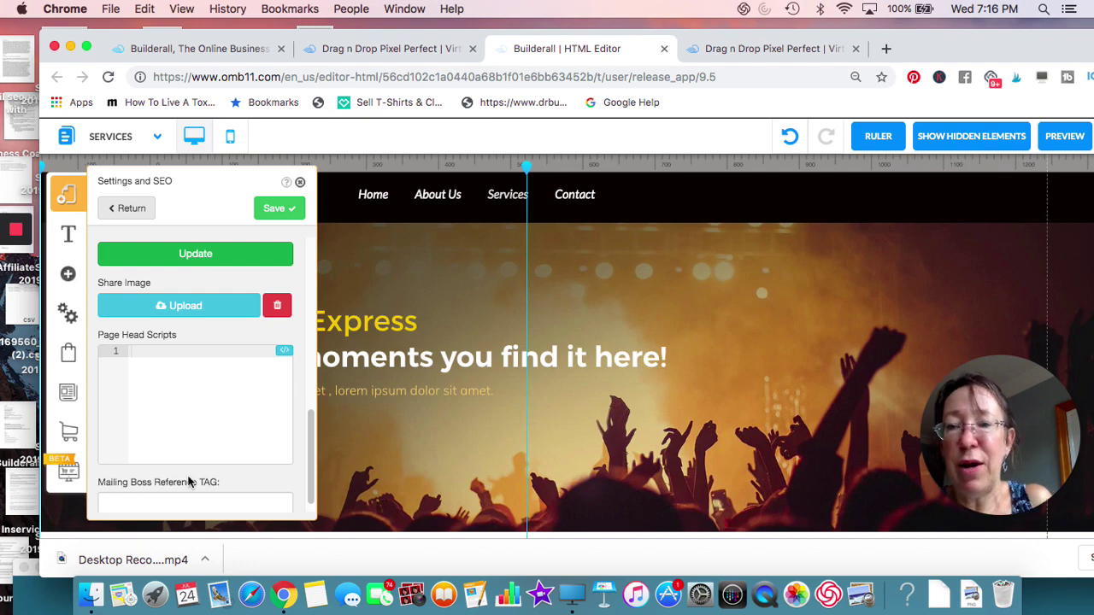
click(299, 184)
click(70, 205)
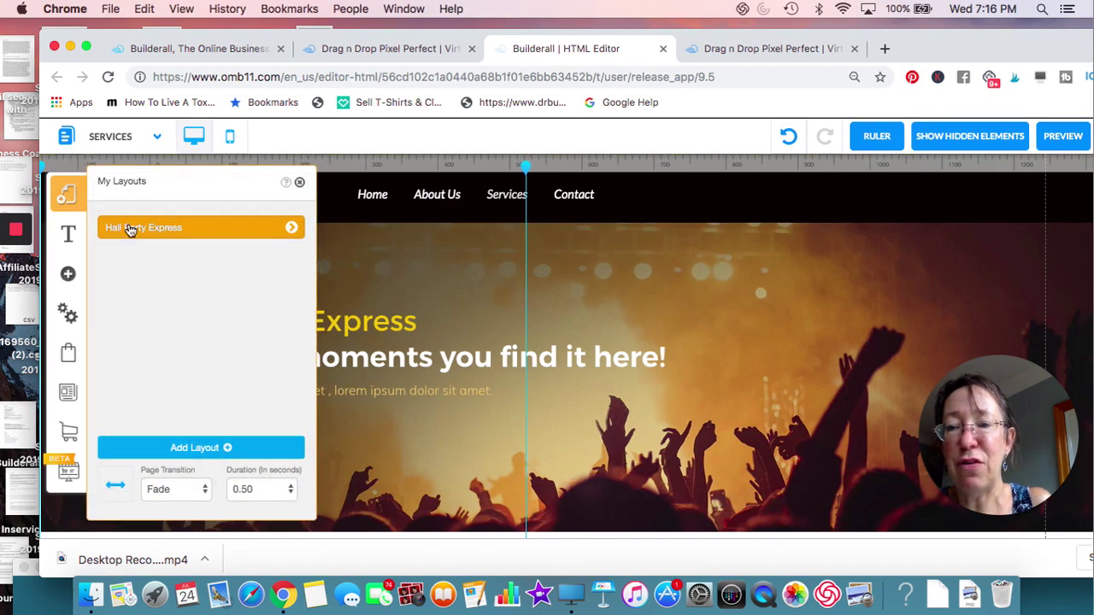
click(291, 229)
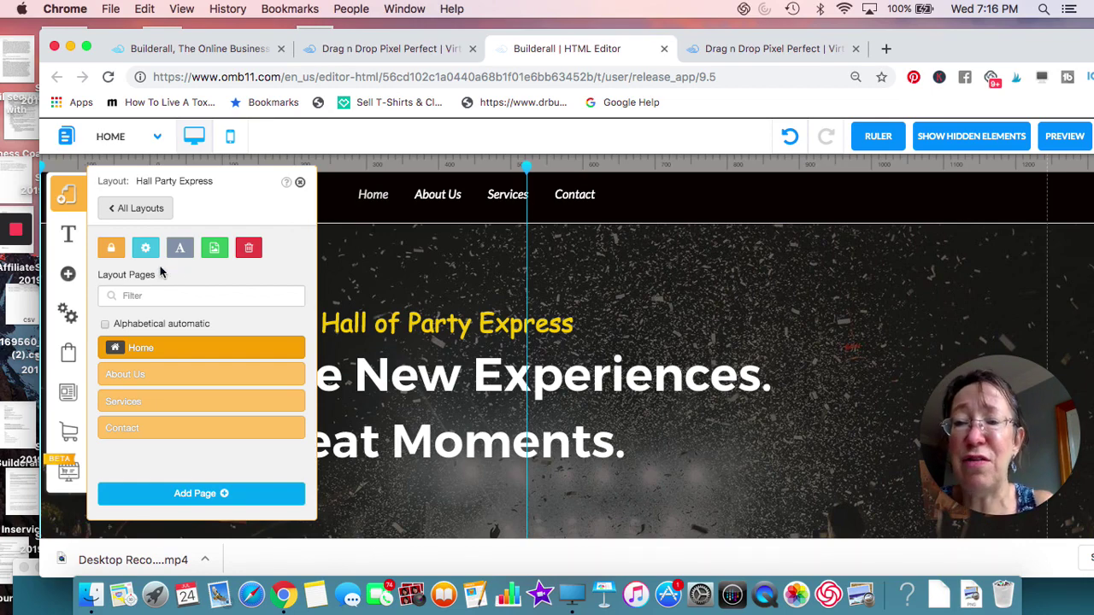
Step: Review the layout-wide meta tags, Facebook Pixel, Analytics and other script fields, close the settings, and view the Home page's hero section
click(146, 249)
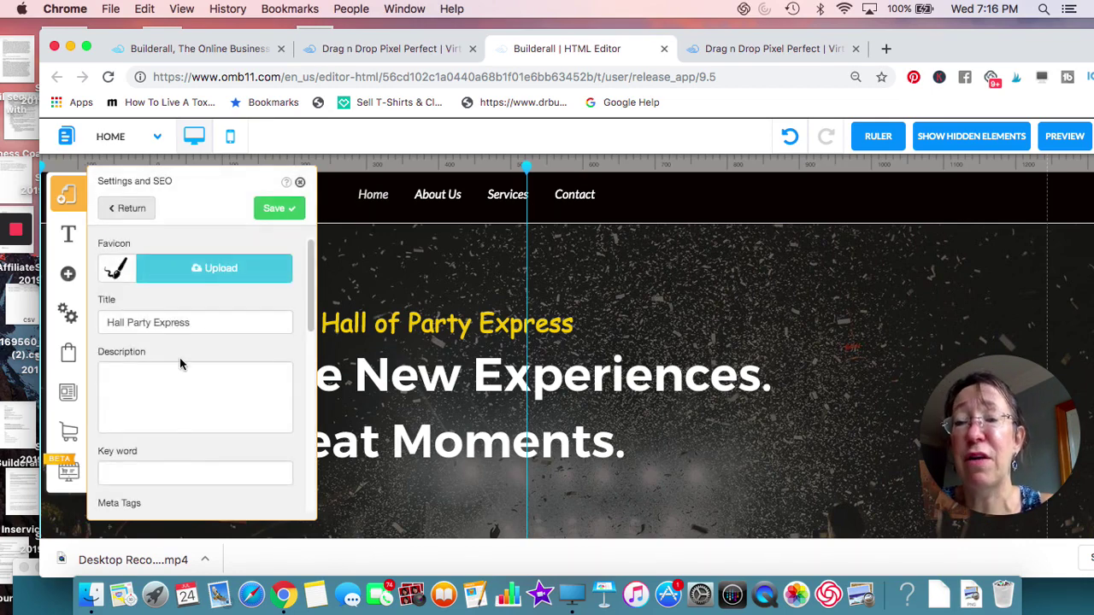
scroll(179, 357, down, 5)
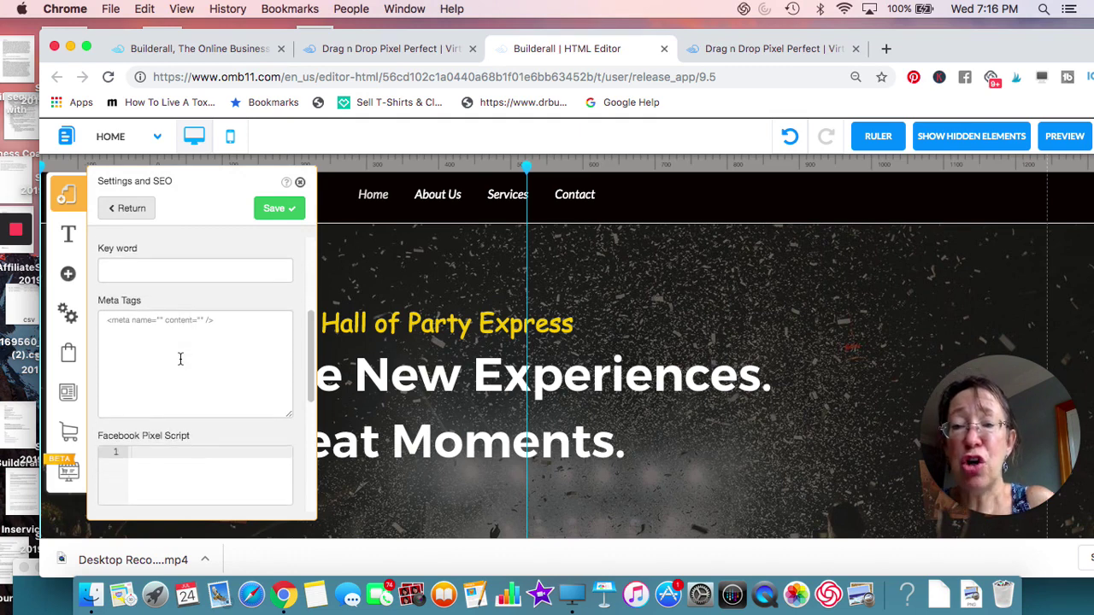
scroll(180, 359, down, 2)
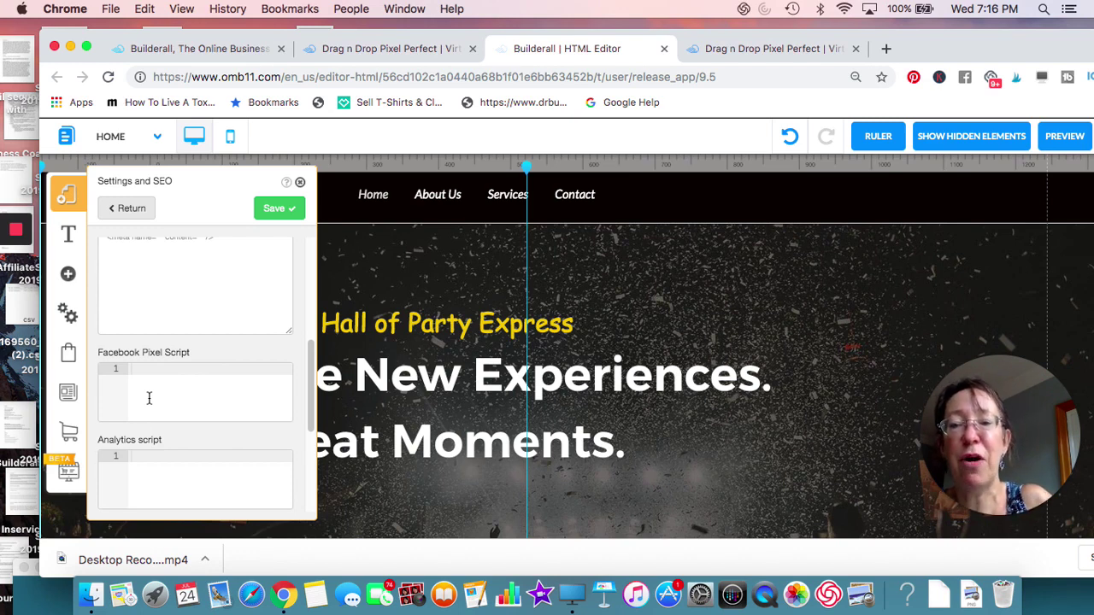
scroll(148, 398, down, 2)
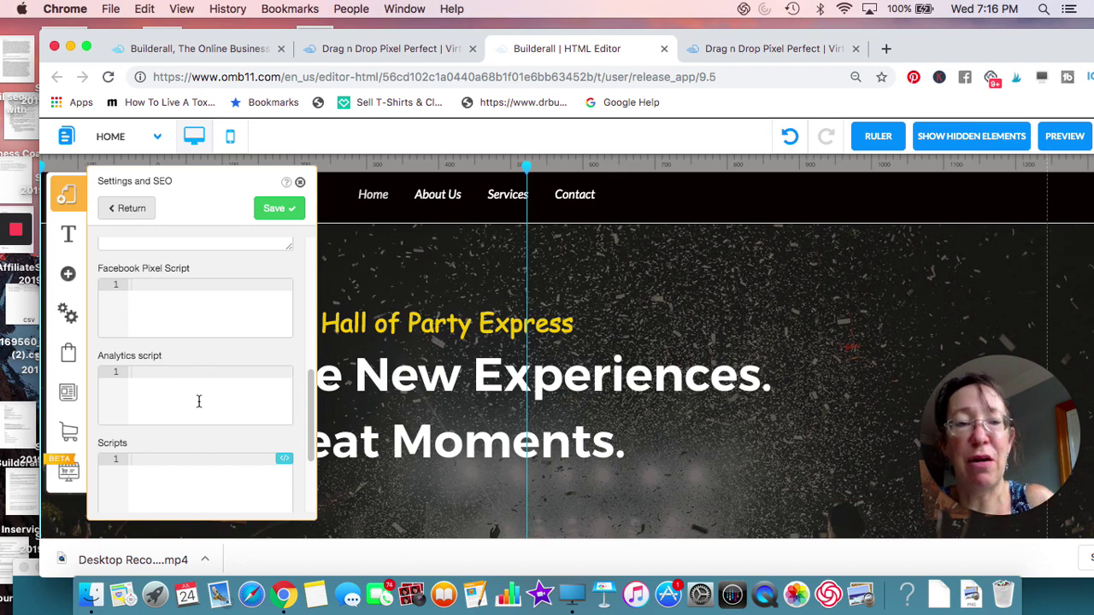
scroll(198, 401, down, 1)
scroll(199, 400, down, 3)
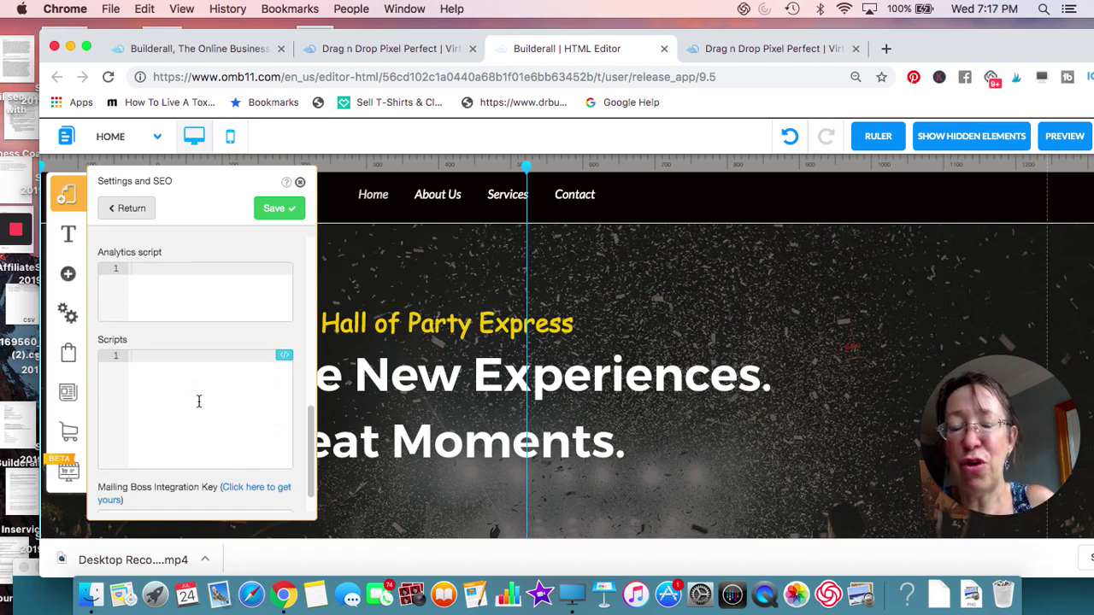
scroll(198, 400, down, 1)
click(395, 288)
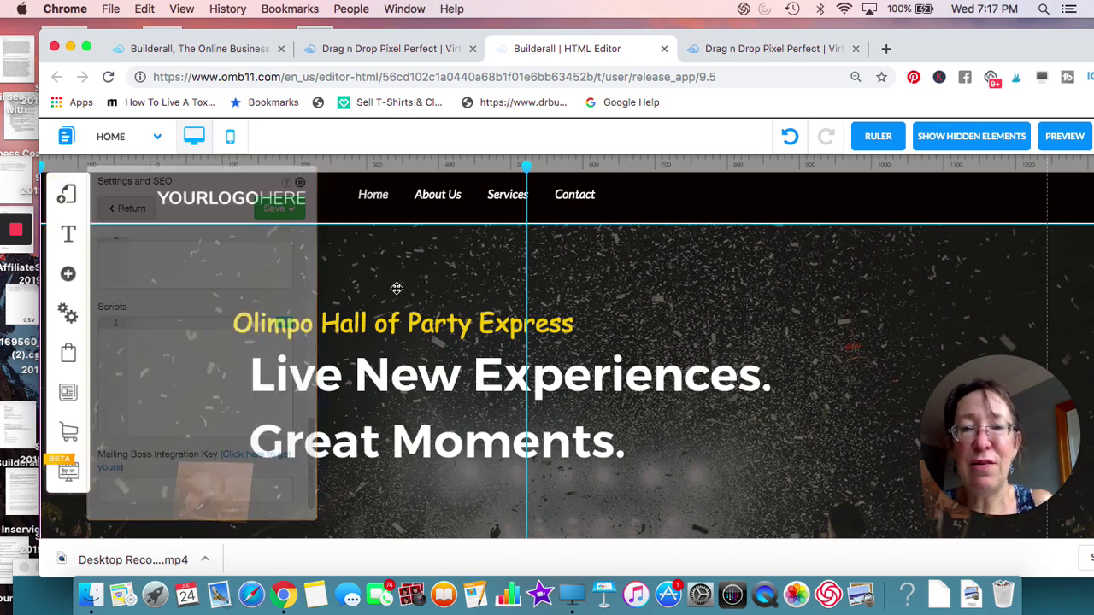
scroll(348, 319, down, 4)
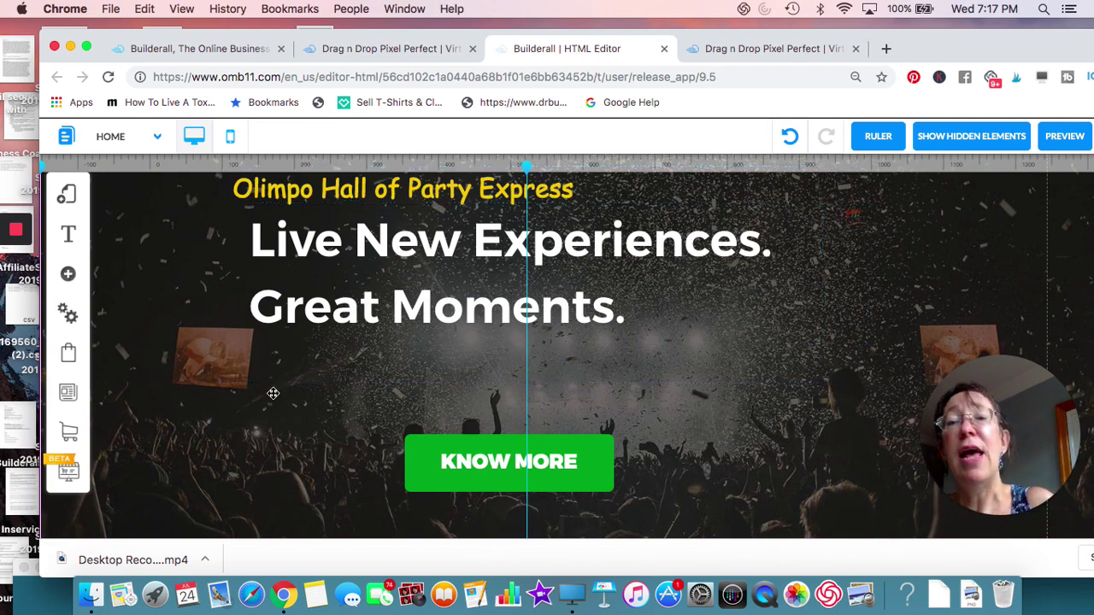
Step: Examine the Home page sections from the hero down to Our Clients Say and back to The Best Experiences
scroll(281, 429, down, 4)
scroll(281, 430, up, 5)
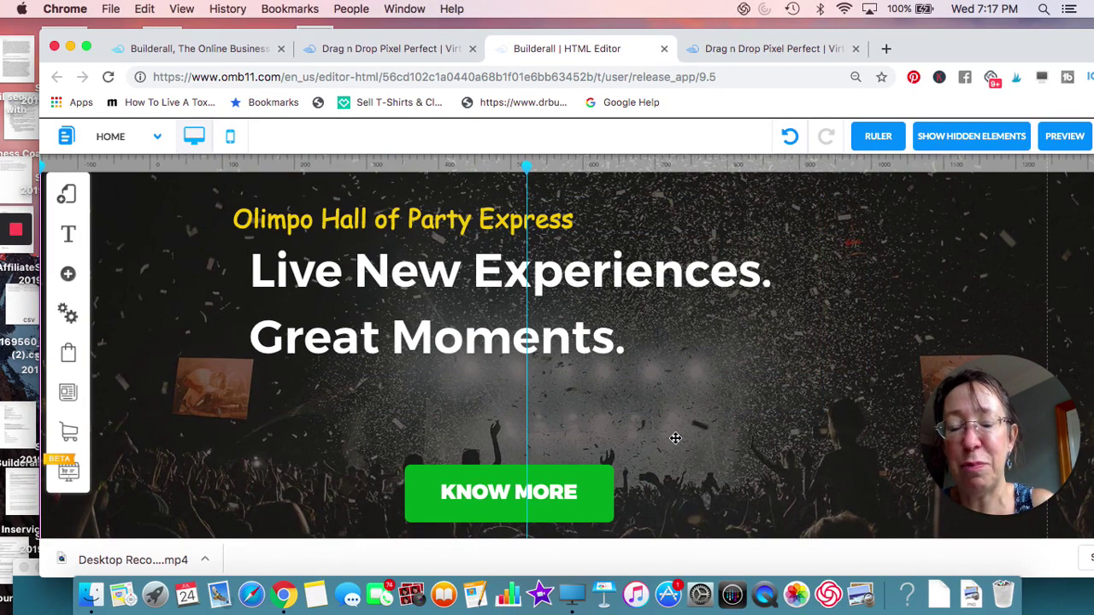
scroll(675, 437, down, 15)
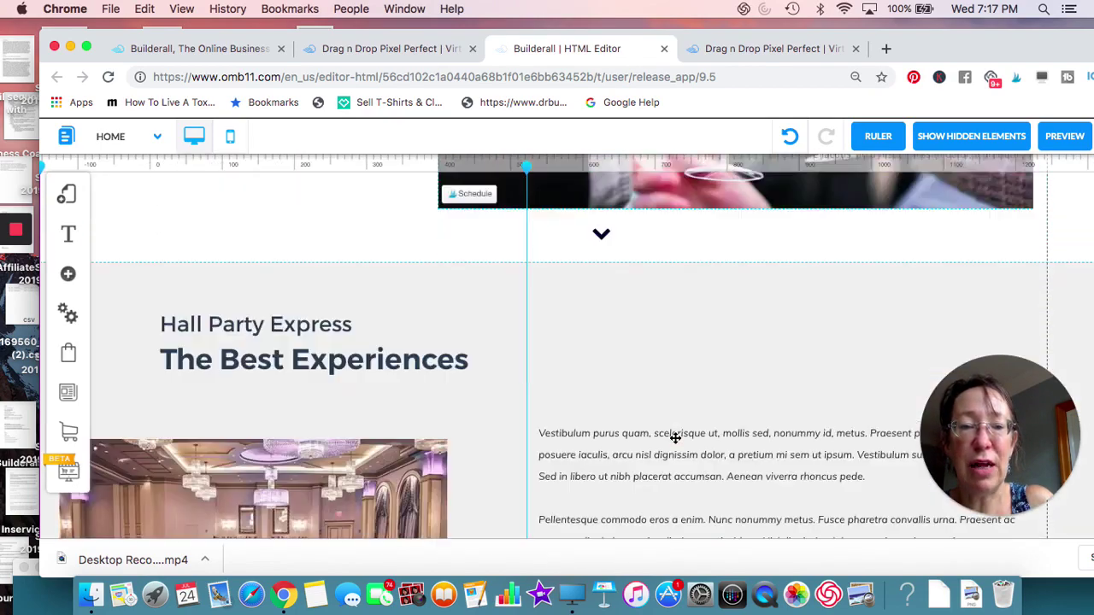
scroll(675, 437, down, 3)
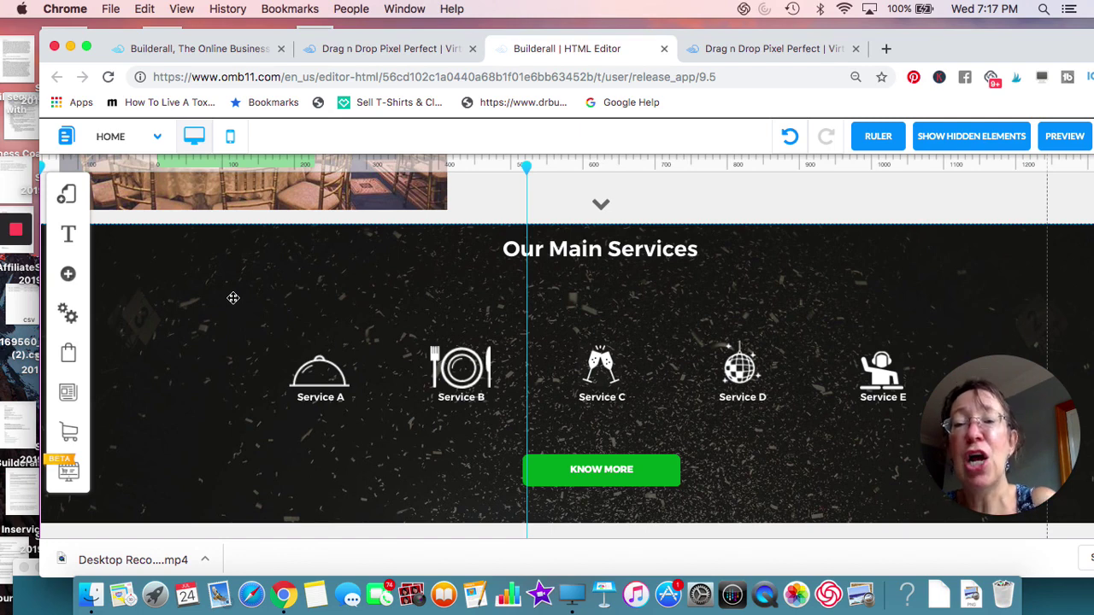
scroll(233, 297, down, 1)
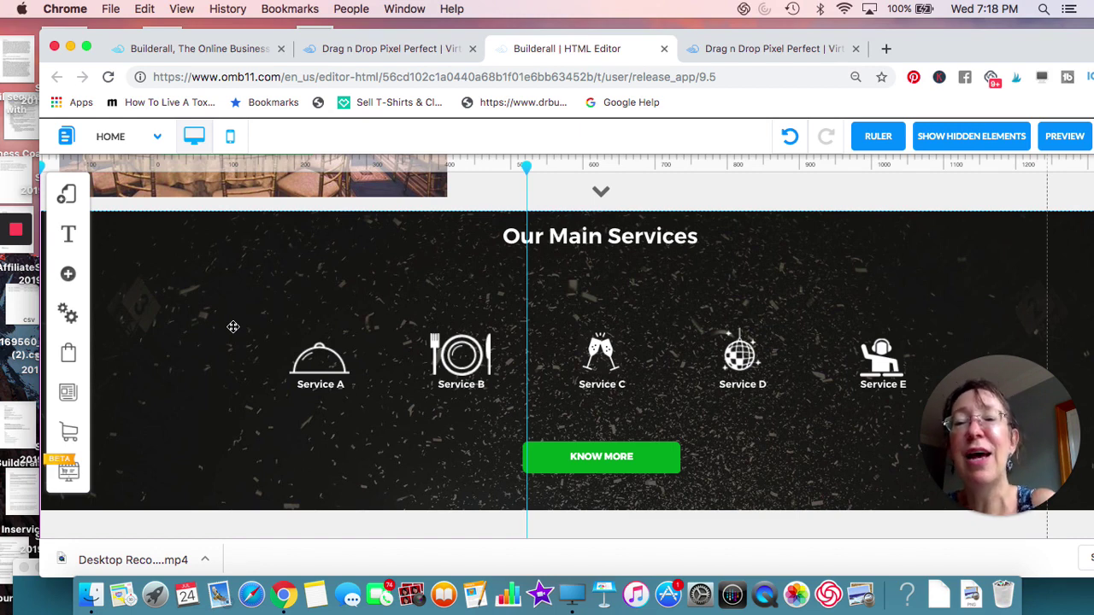
scroll(232, 326, down, 5)
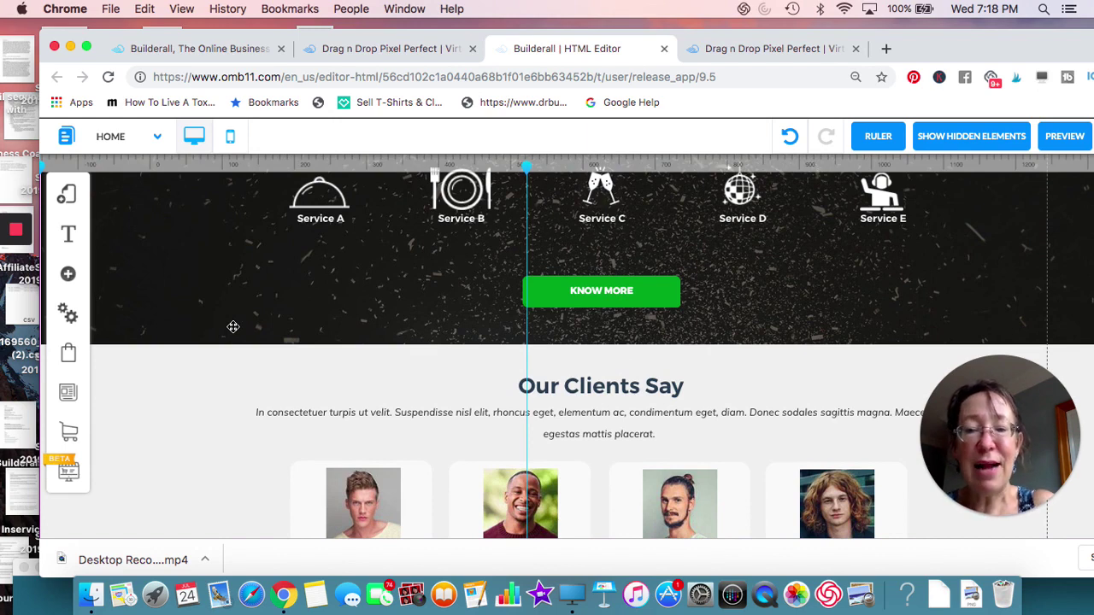
scroll(232, 326, up, 3)
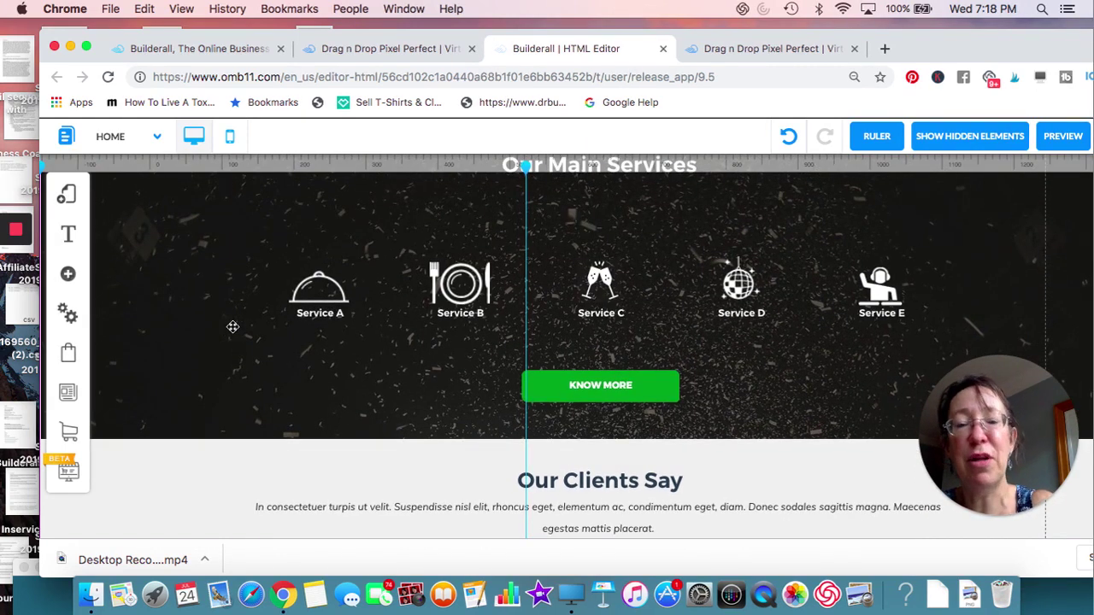
scroll(232, 327, up, 4)
scroll(232, 326, up, 6)
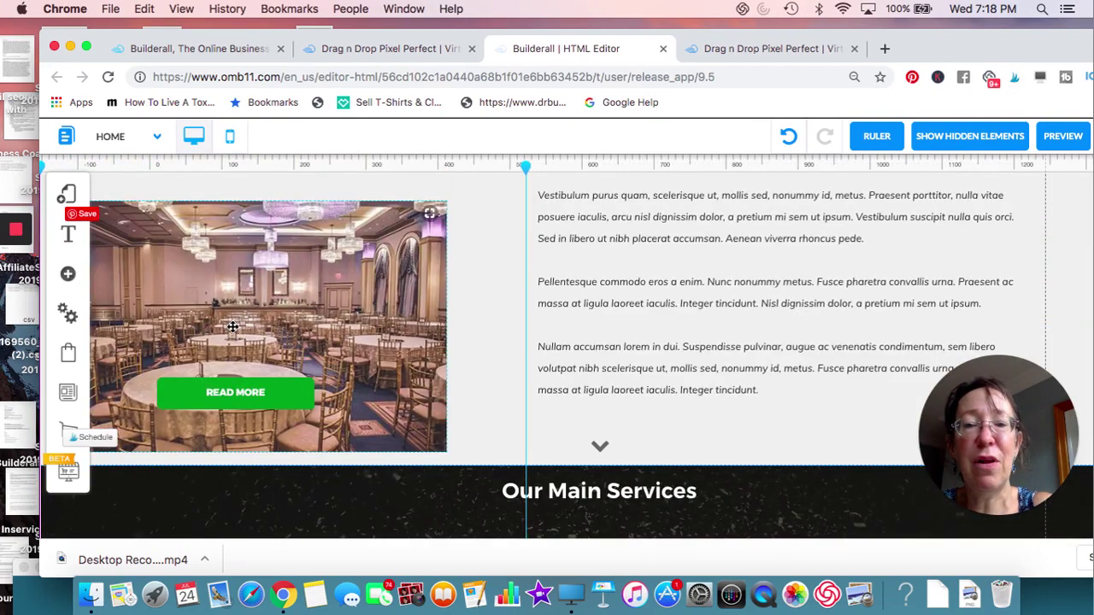
scroll(233, 327, up, 3)
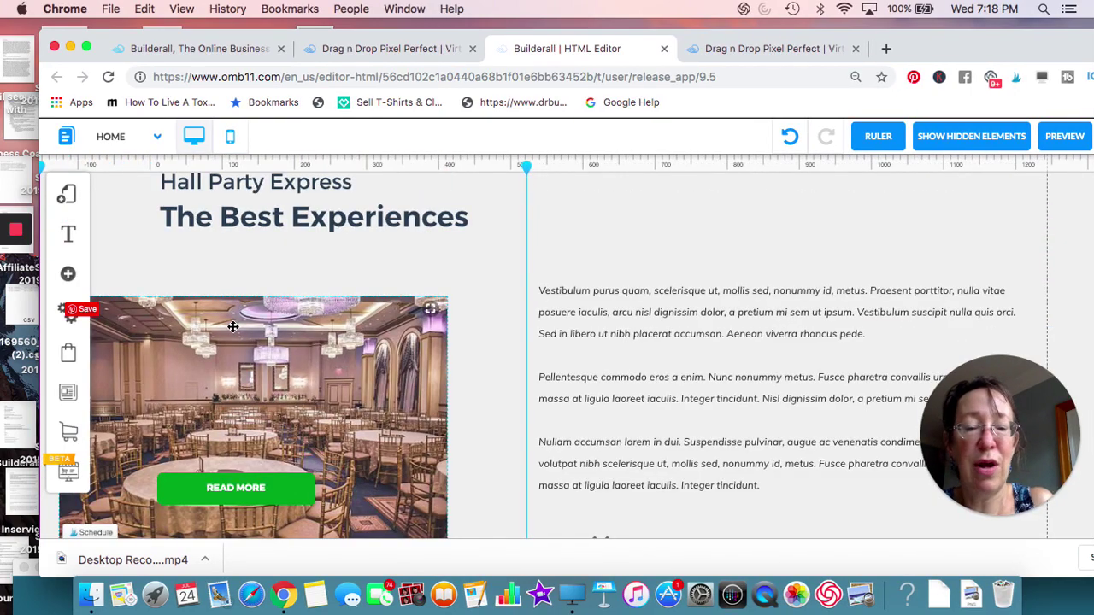
Step: Move the paragraph text block up and place the READ MORE button below it, off the banquet hall image
click(298, 492)
drag(298, 492, 566, 353)
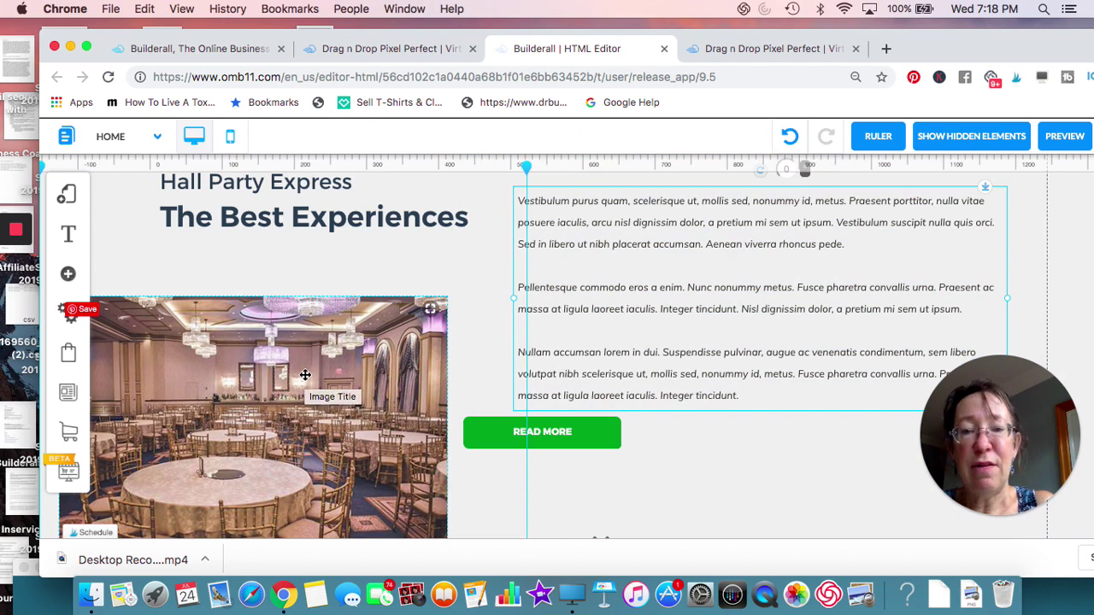
Step: Duplicate the banquet hall image and move the copy beside the original, over the paragraph text
right_click(305, 374)
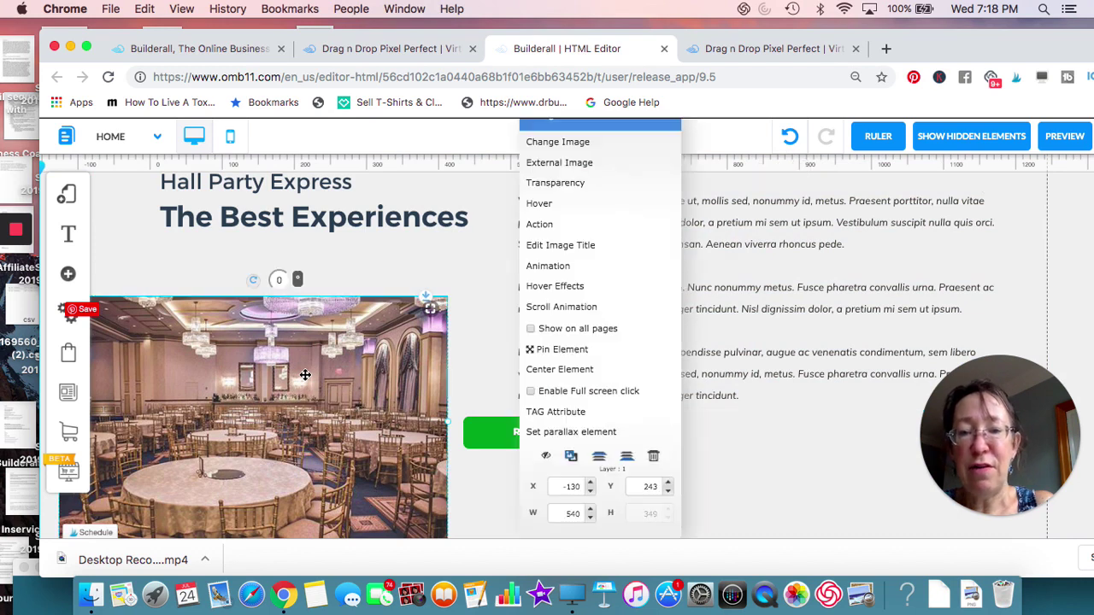
click(573, 459)
drag(440, 405, 556, 347)
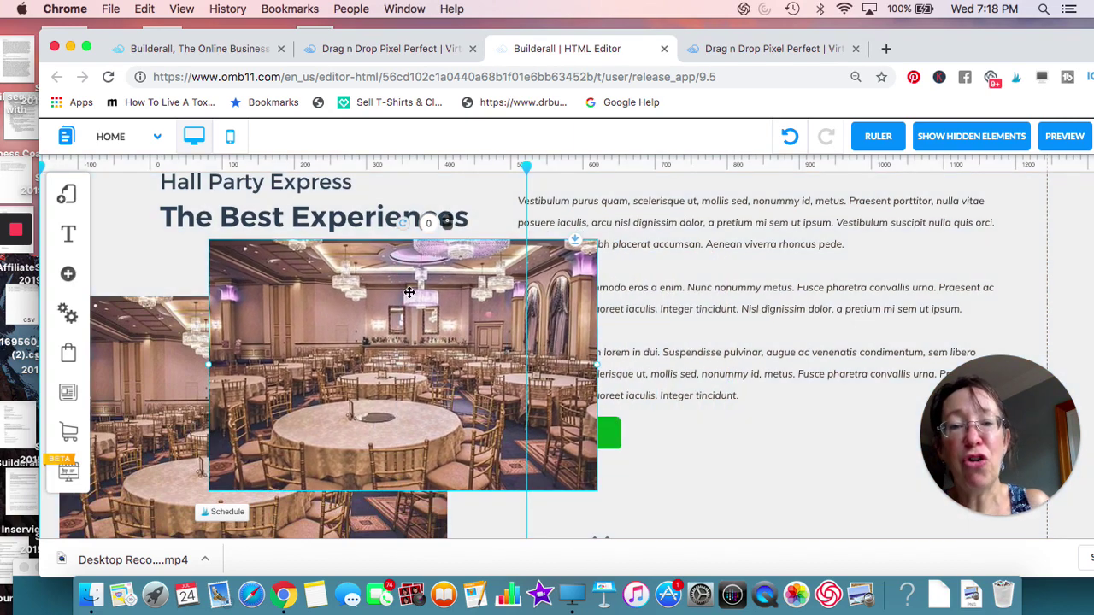
drag(409, 292, 372, 289)
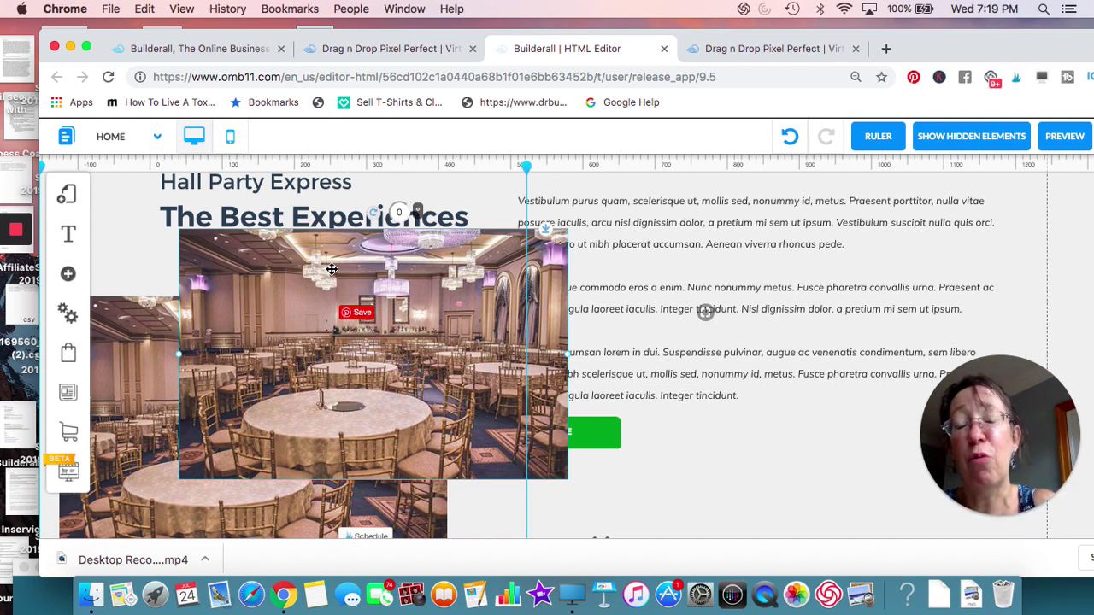
drag(332, 269, 803, 315)
Step: Delete the duplicated banquet hall image covering the paragraph text
right_click(662, 365)
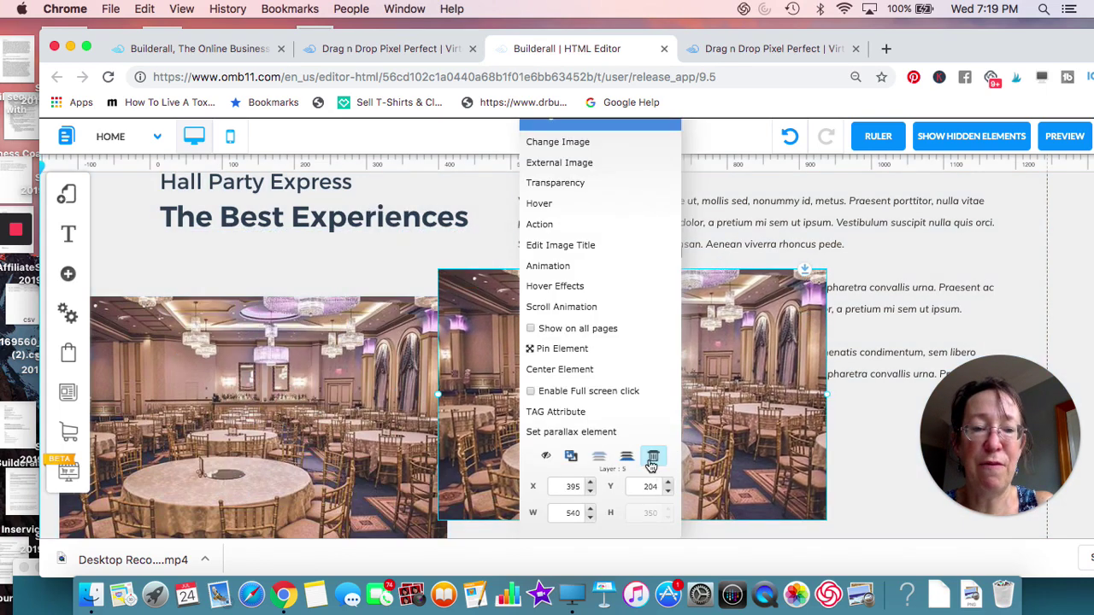
click(653, 457)
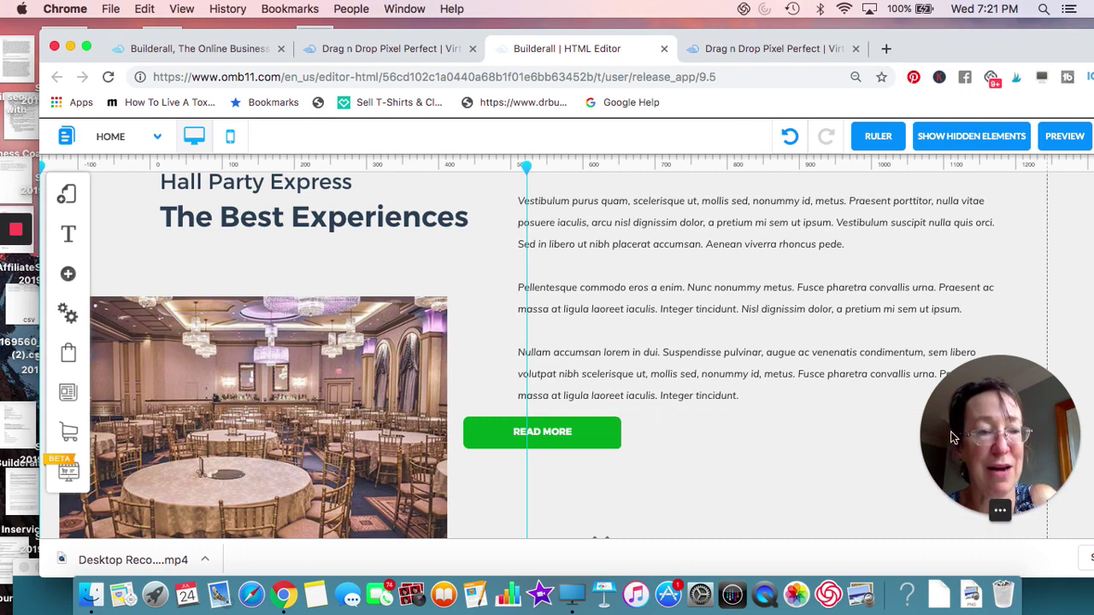
drag(952, 436, 892, 360)
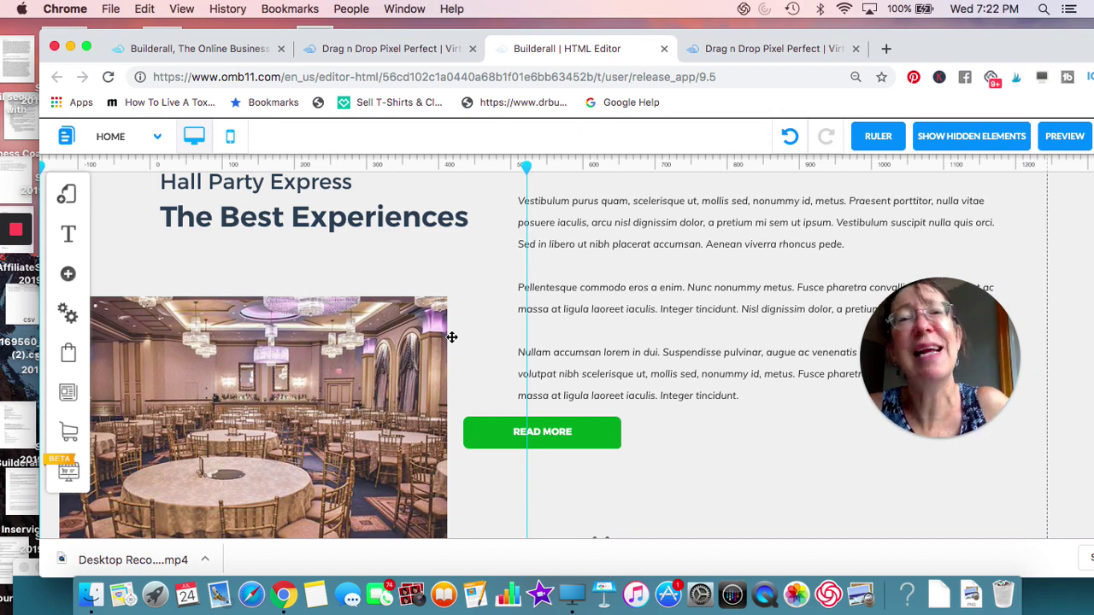
mouse_move(417, 306)
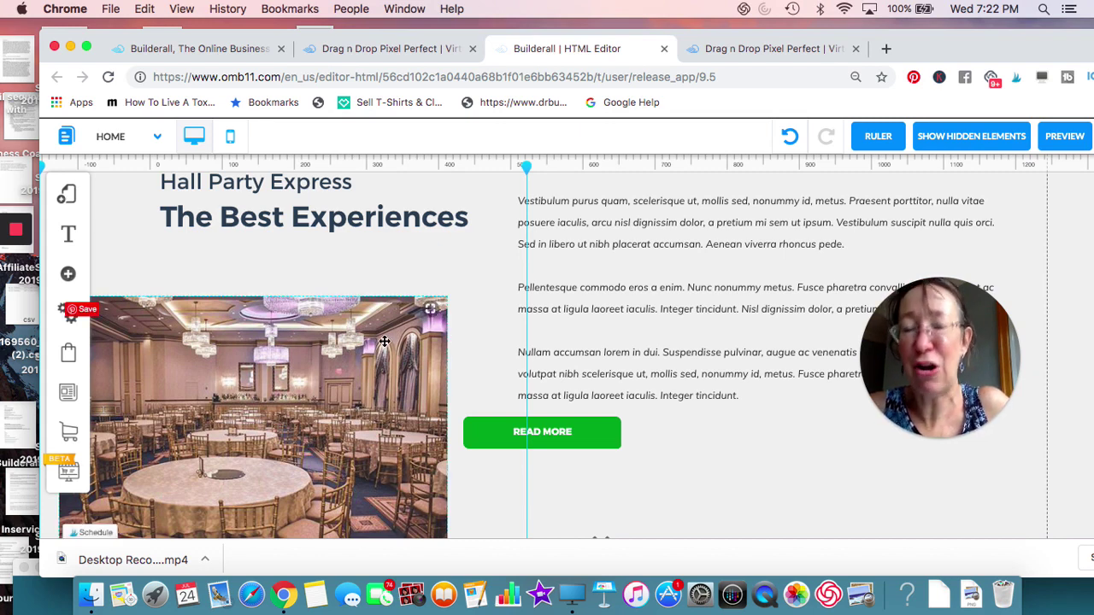